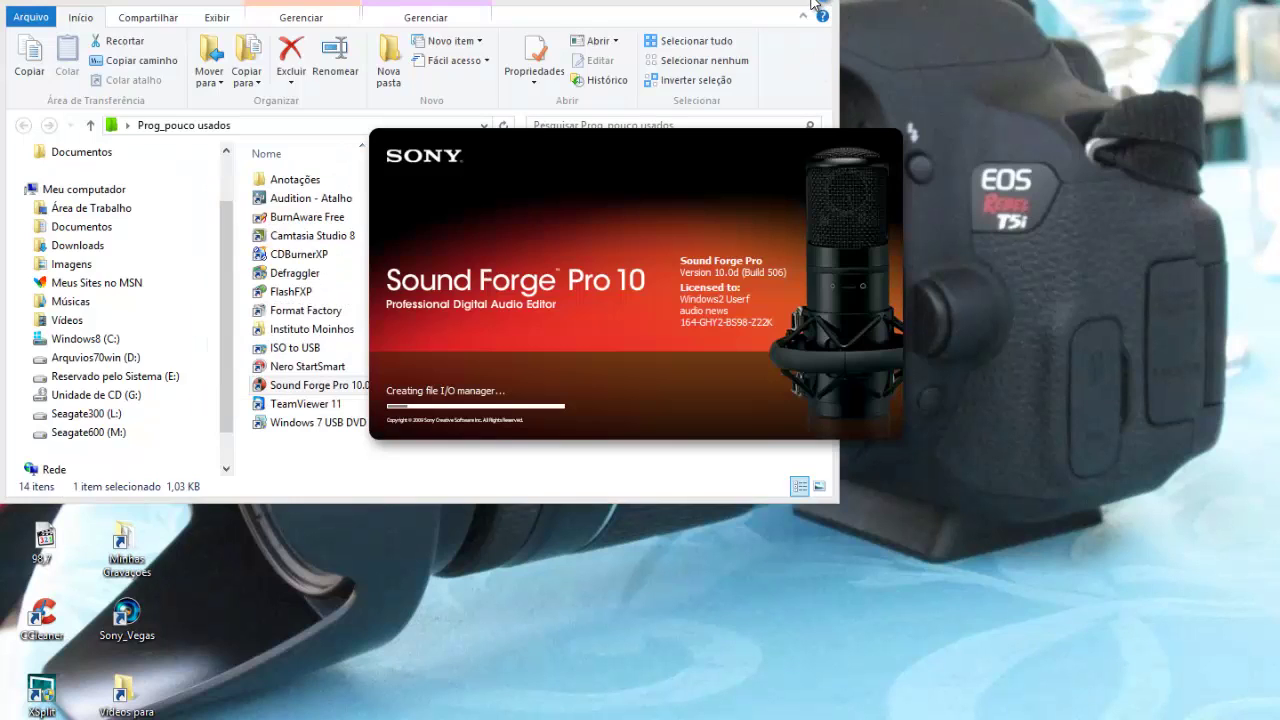
- Record a stereo voice take of about 49 seconds into a new sound file and close the Record dialog
{"action": "left_click", "coordinate": [812, 5]}
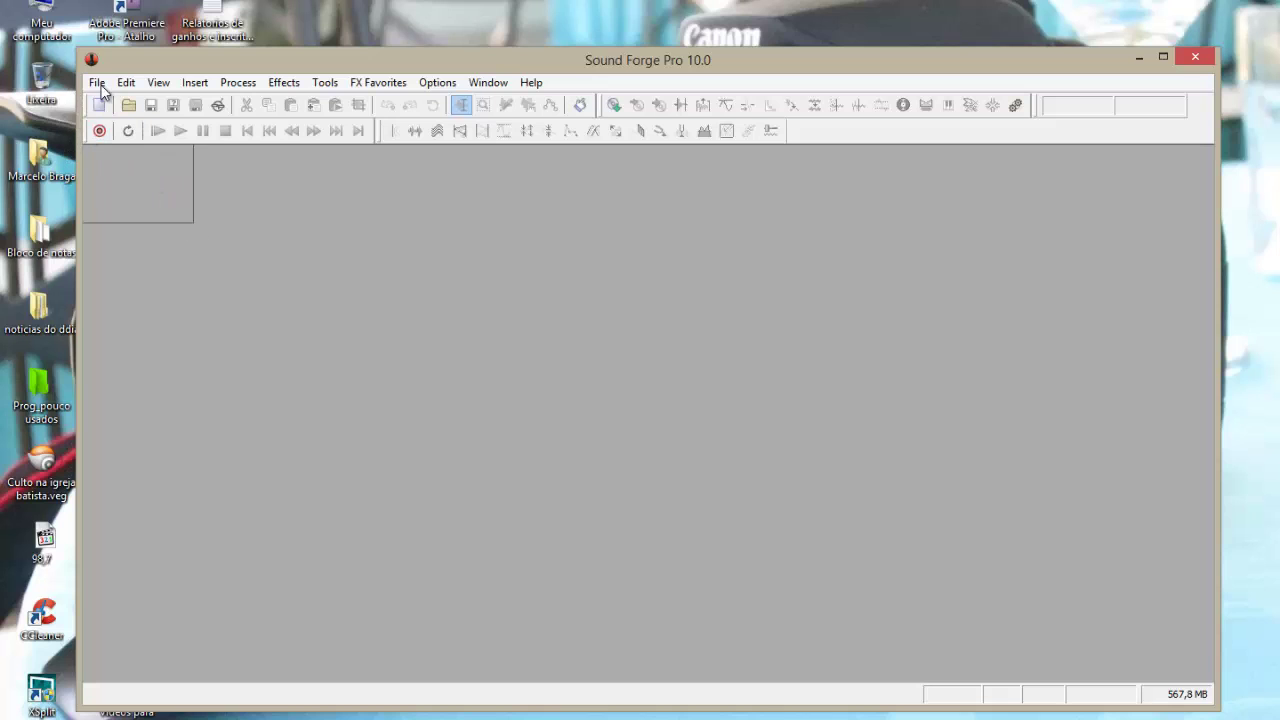
{"action": "left_click", "coordinate": [101, 131]}
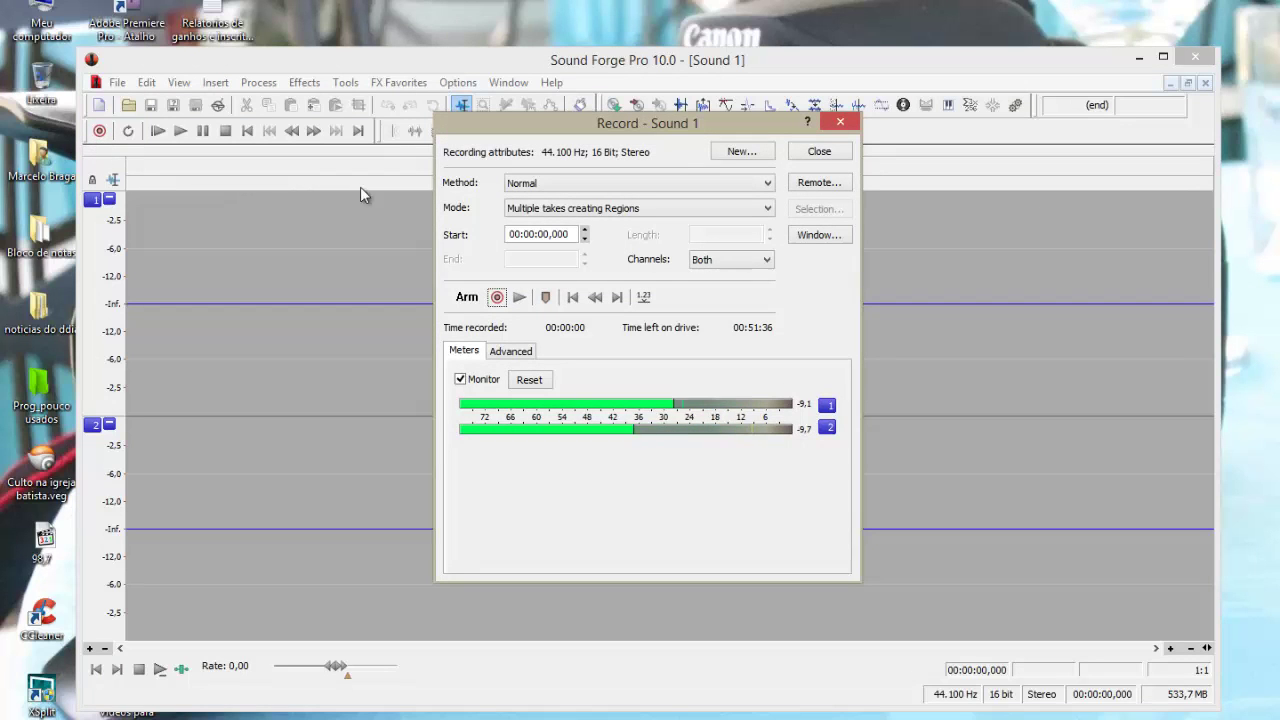
{"action": "left_click_drag", "start_coordinate": [523, 125], "coordinate": [551, 176]}
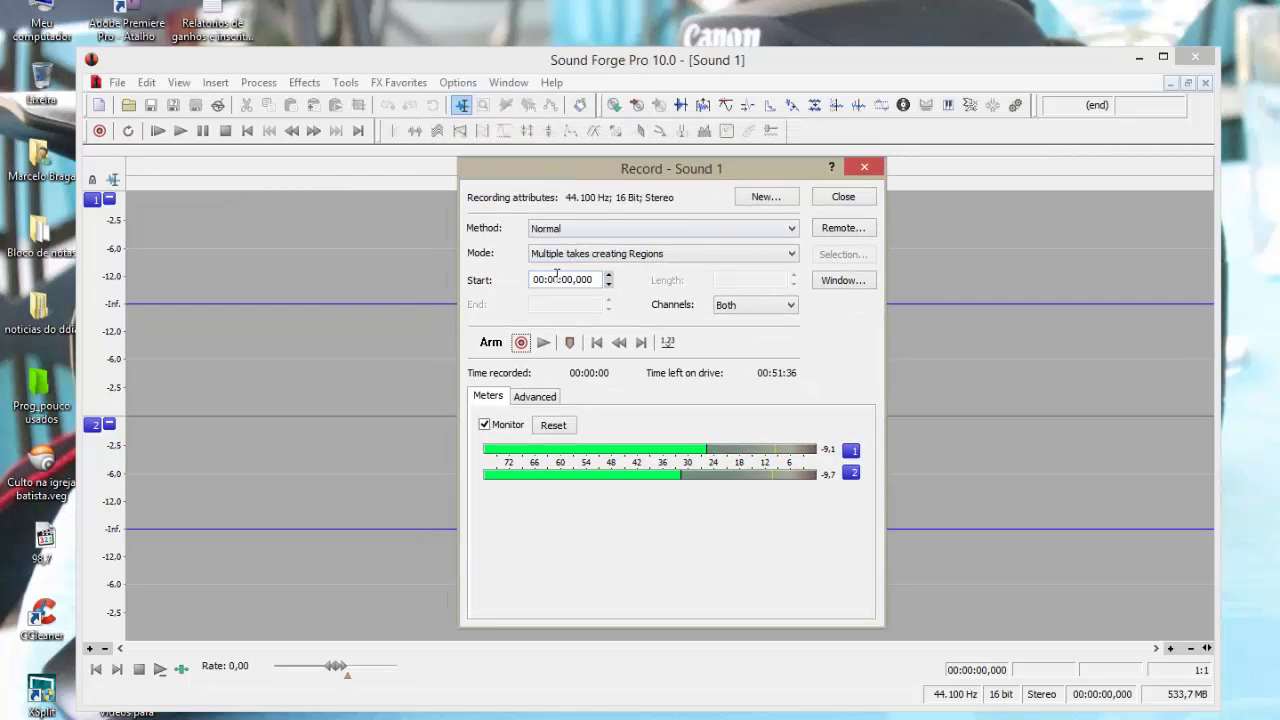
{"action": "left_click", "coordinate": [522, 344]}
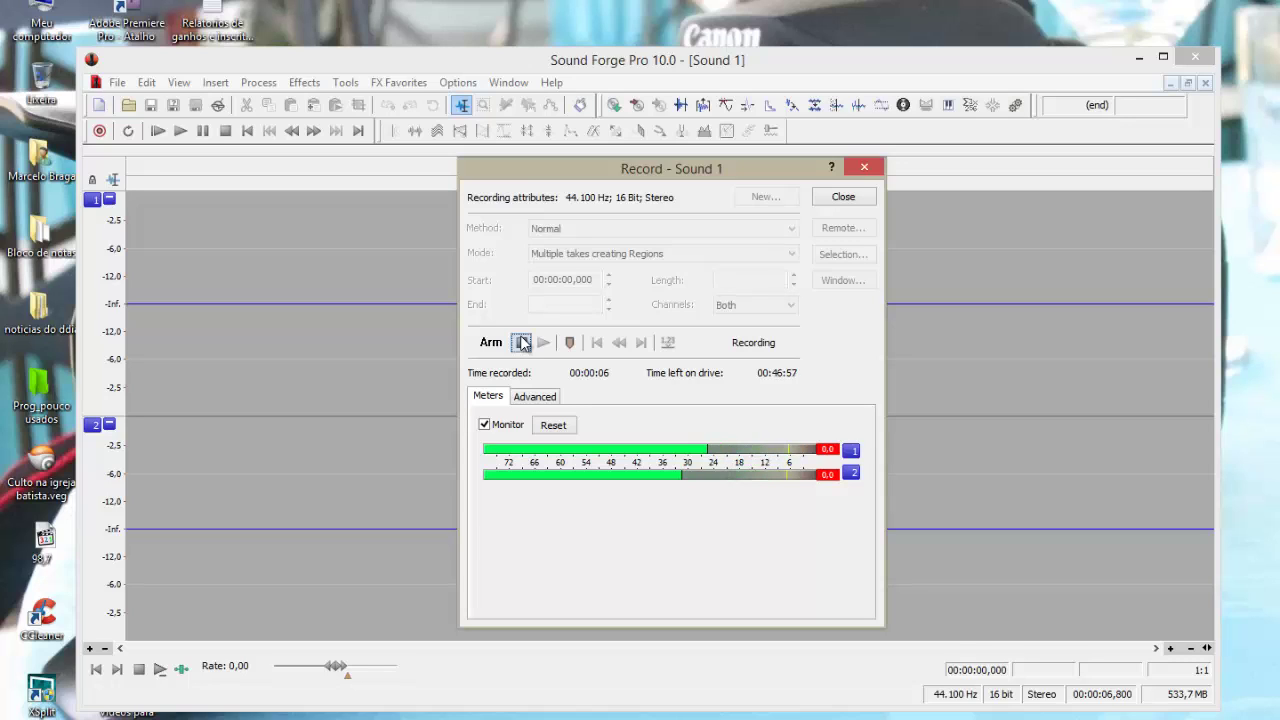
{"action": "left_click", "coordinate": [520, 344]}
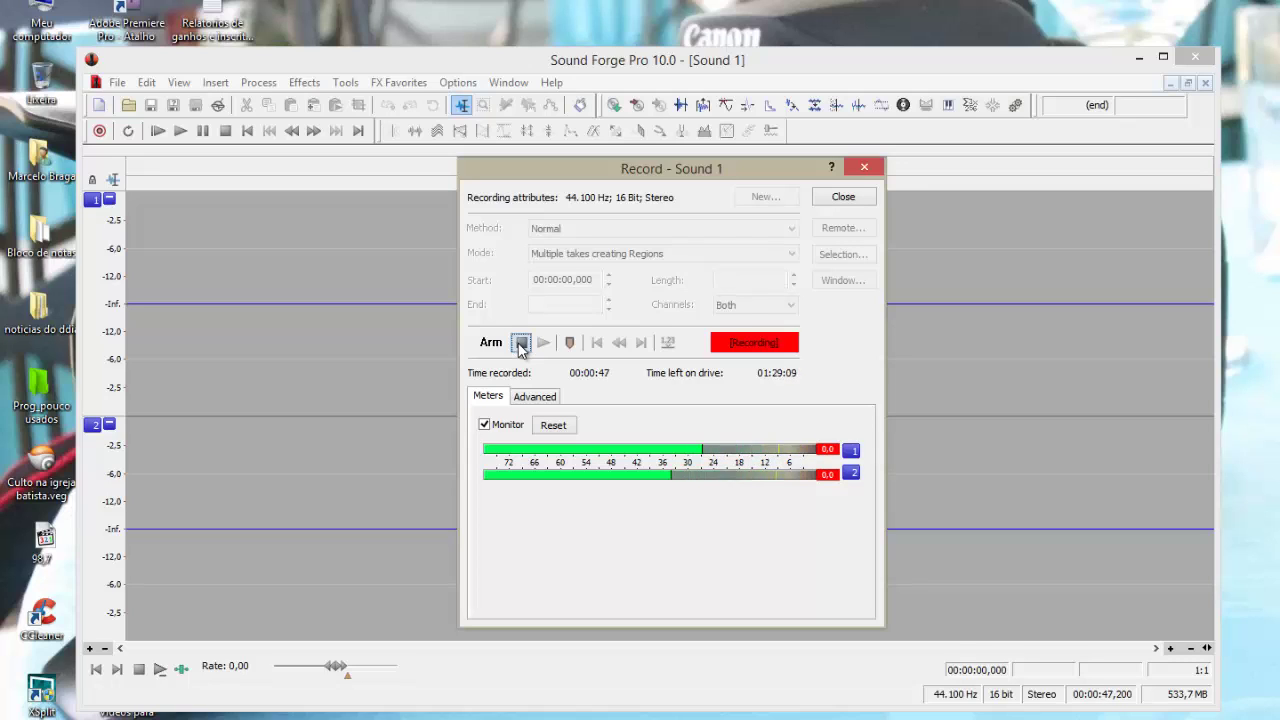
{"action": "left_click", "coordinate": [520, 343]}
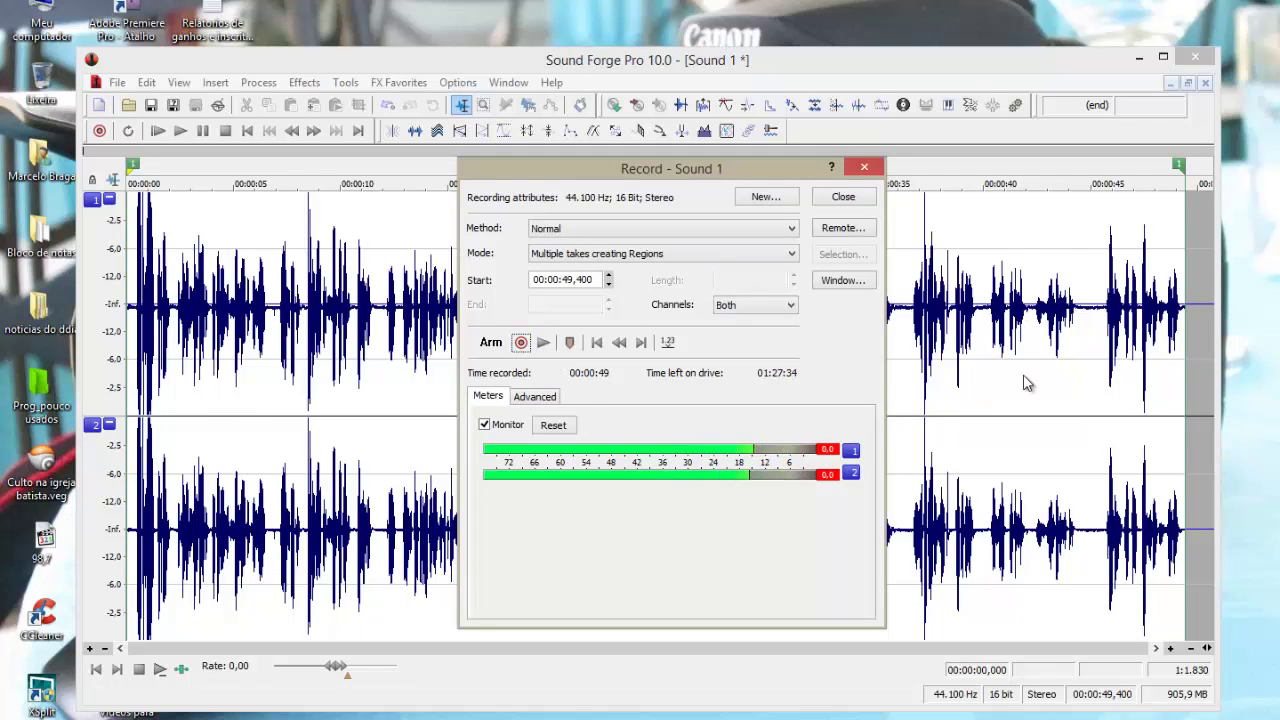
{"action": "left_click", "coordinate": [851, 198]}
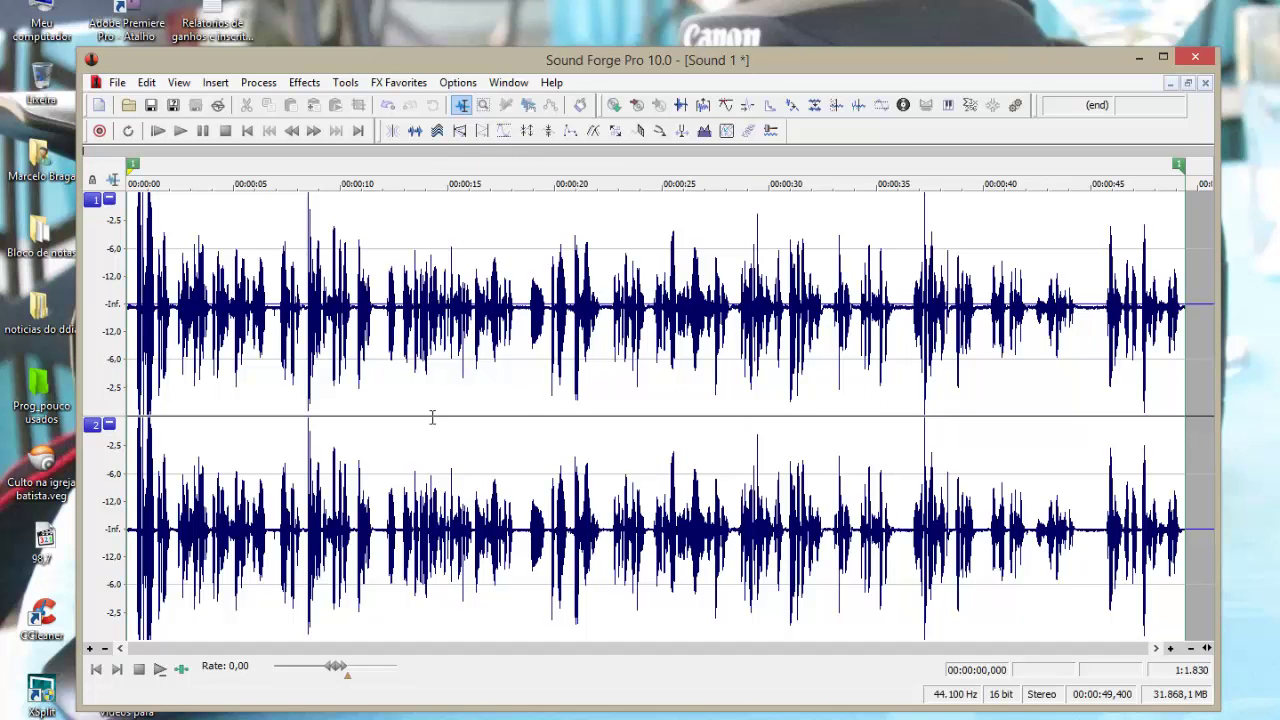
- Maximize the window and examine the recorded waveform at several zoom levels, looking for silent stretches between the words
{"action": "left_click", "coordinate": [1164, 56]}
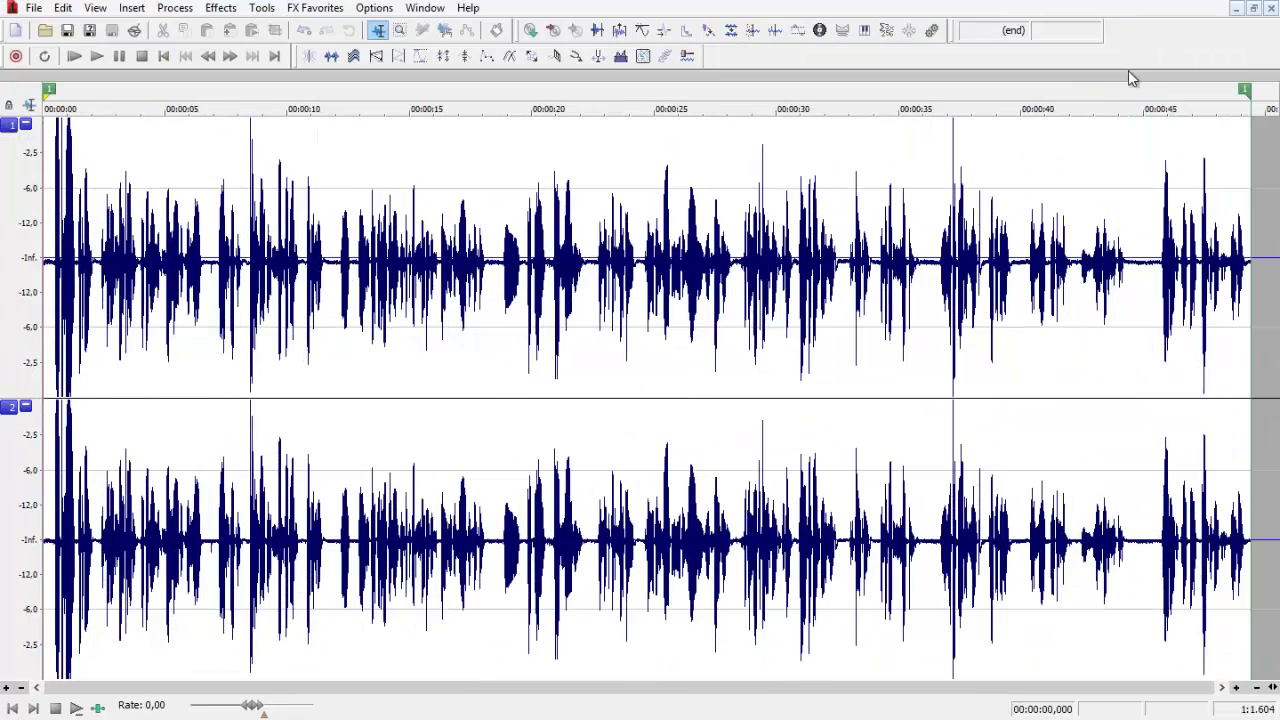
{"action": "scroll", "coordinate": [628, 331], "scroll_direction": "up", "scroll_amount": 1}
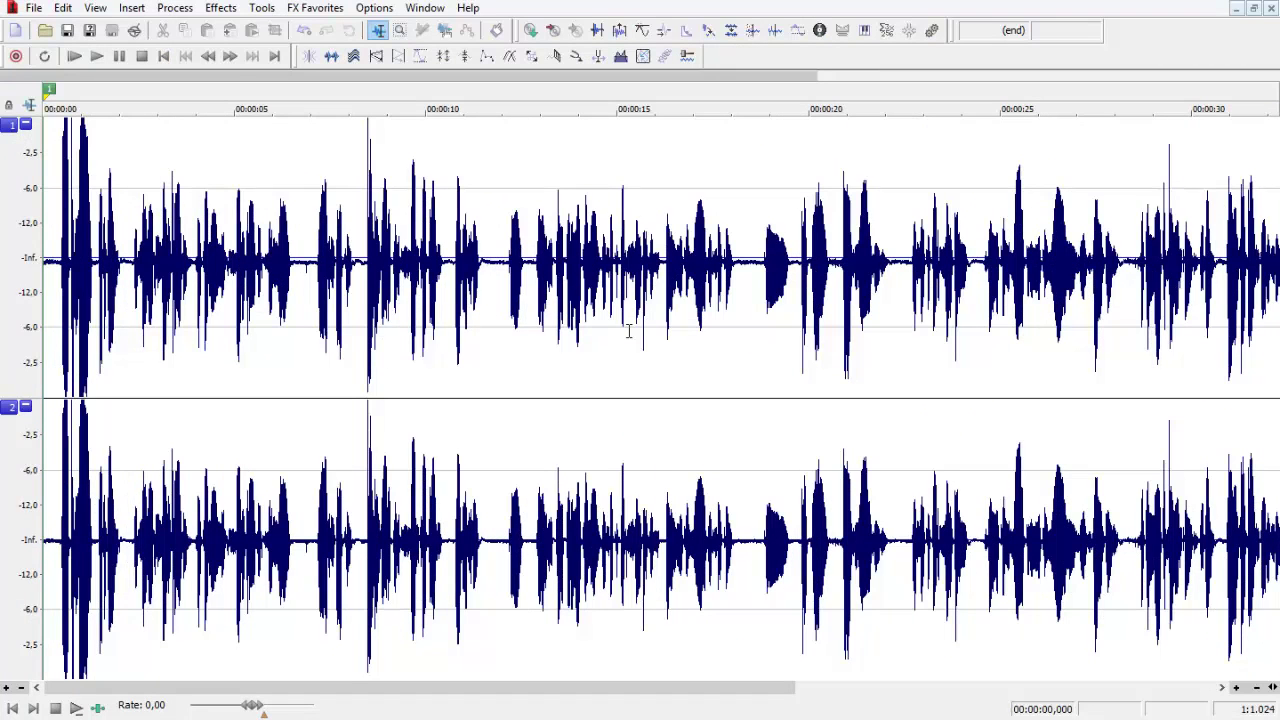
{"action": "scroll", "coordinate": [628, 331], "scroll_direction": "up", "scroll_amount": 2}
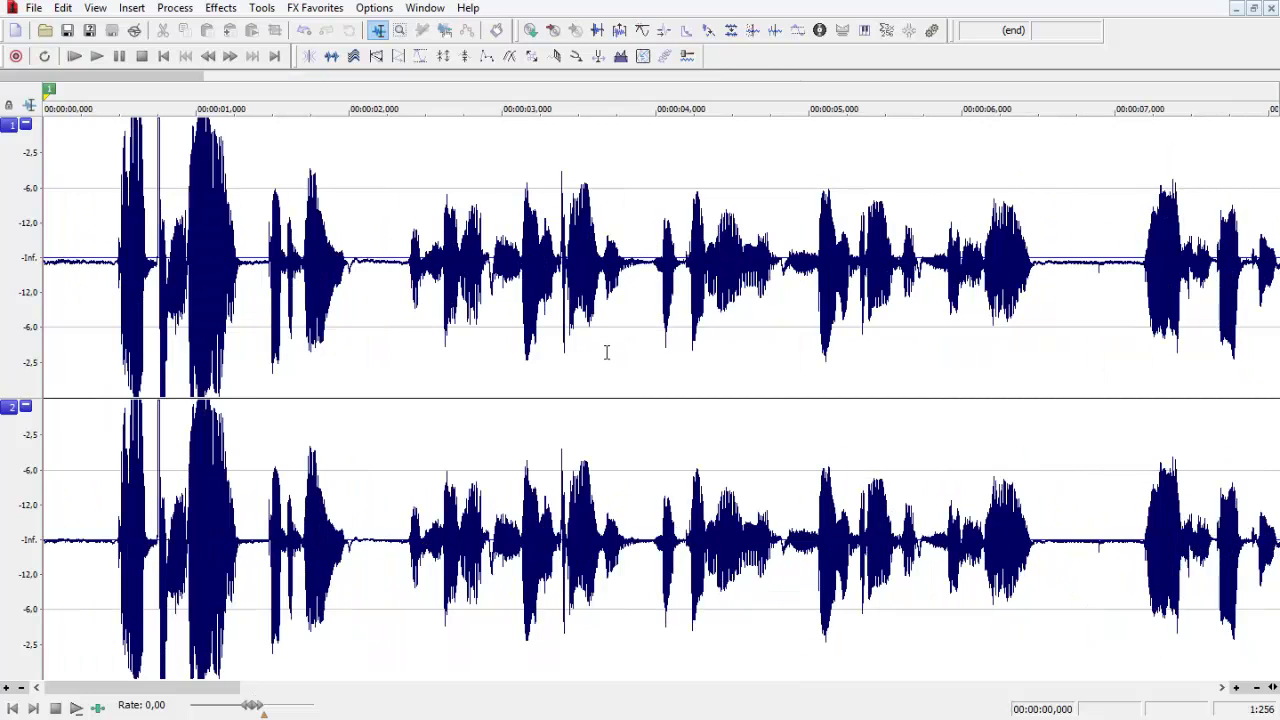
{"action": "scroll", "coordinate": [606, 352], "scroll_direction": "up", "scroll_amount": 4}
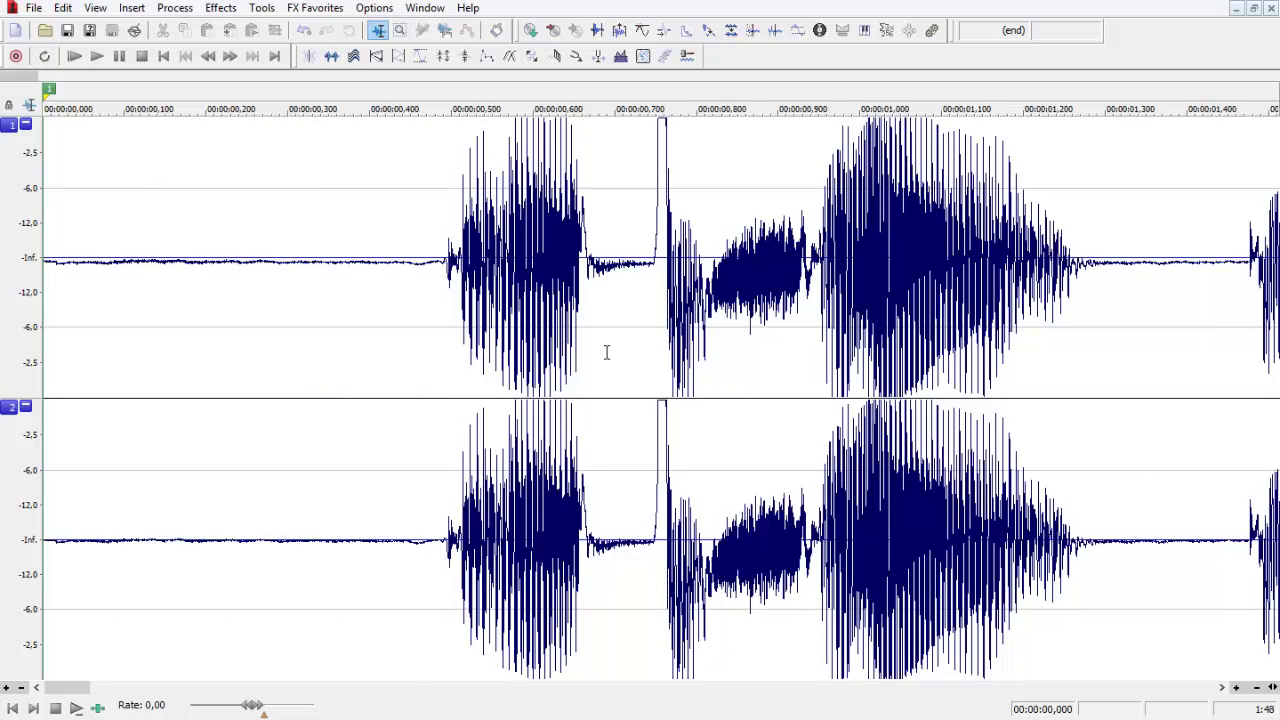
{"action": "scroll", "coordinate": [606, 352], "scroll_direction": "down", "scroll_amount": 2}
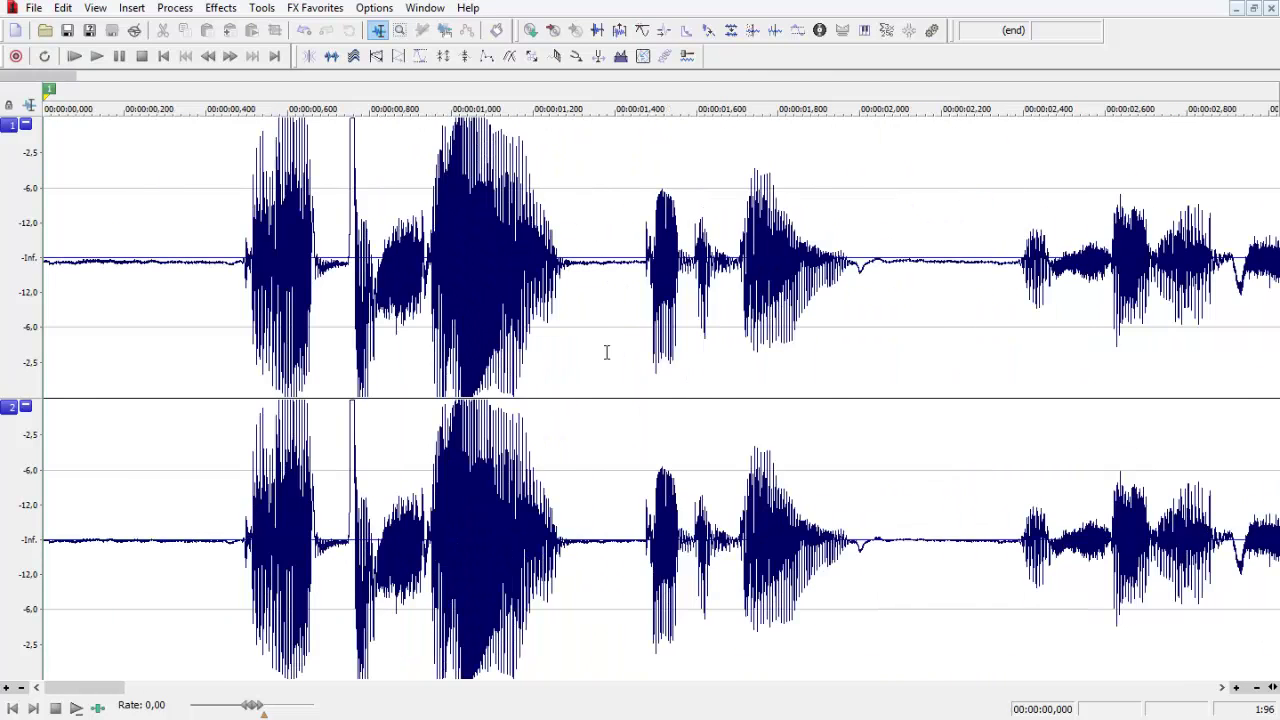
{"action": "scroll", "coordinate": [606, 352], "scroll_direction": "down", "scroll_amount": 1}
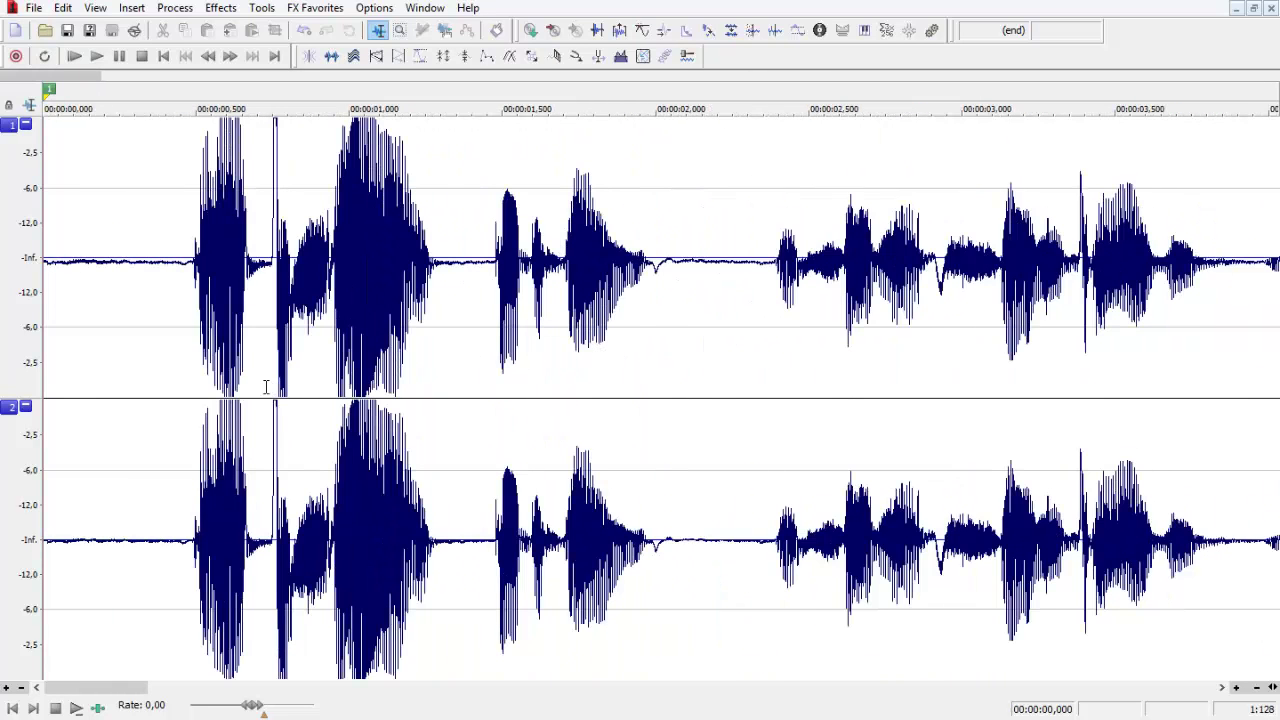
{"action": "scroll", "coordinate": [248, 386], "scroll_direction": "up", "scroll_amount": 1}
{"action": "scroll", "coordinate": [700, 377], "scroll_direction": "down", "scroll_amount": 7}
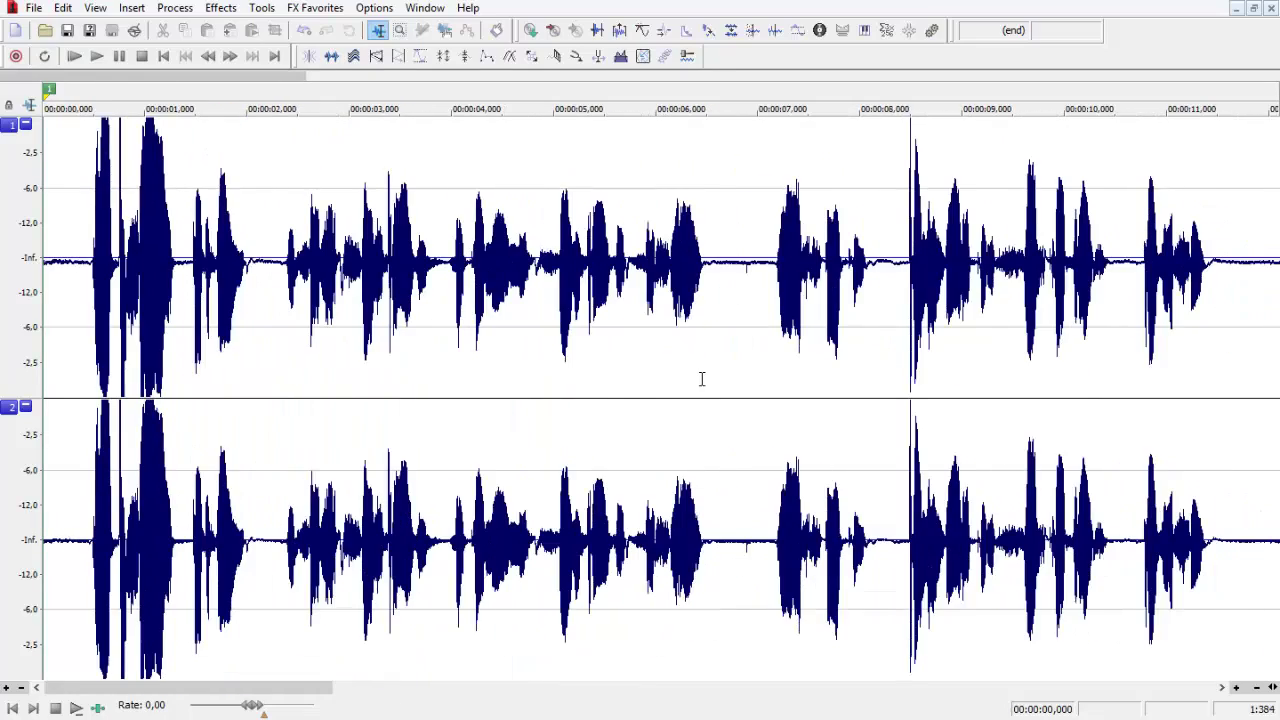
{"action": "scroll", "coordinate": [701, 378], "scroll_direction": "down", "scroll_amount": 2}
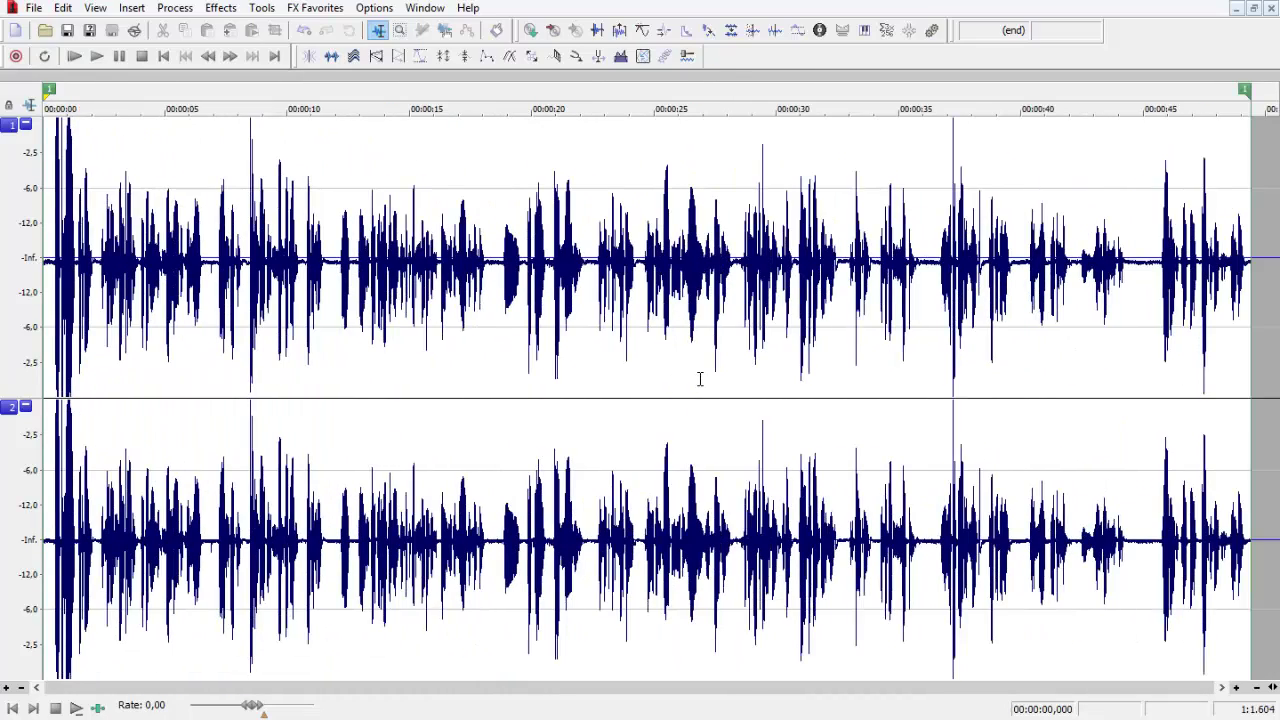
- Audition and delete the silence of about 0.47 s at the very start of the recording
{"action": "scroll", "coordinate": [700, 378], "scroll_direction": "up", "scroll_amount": 6}
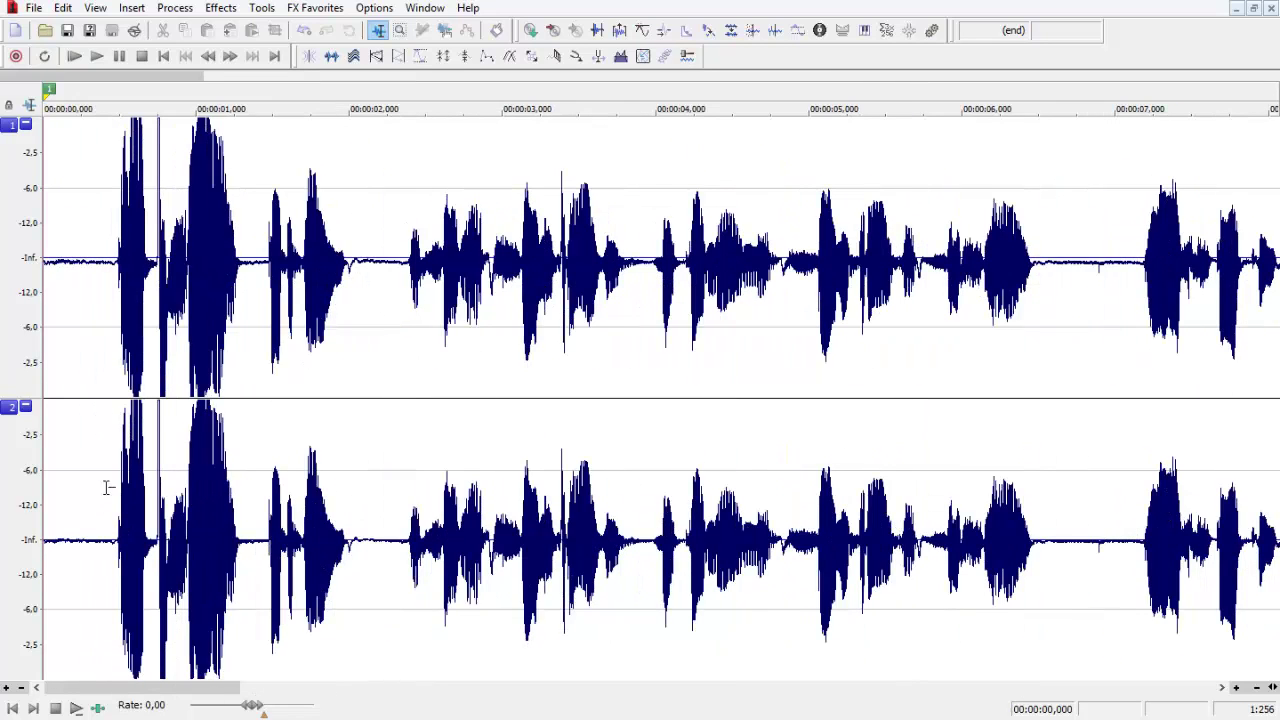
{"action": "left_click_drag", "start_coordinate": [115, 393], "coordinate": [40, 458]}
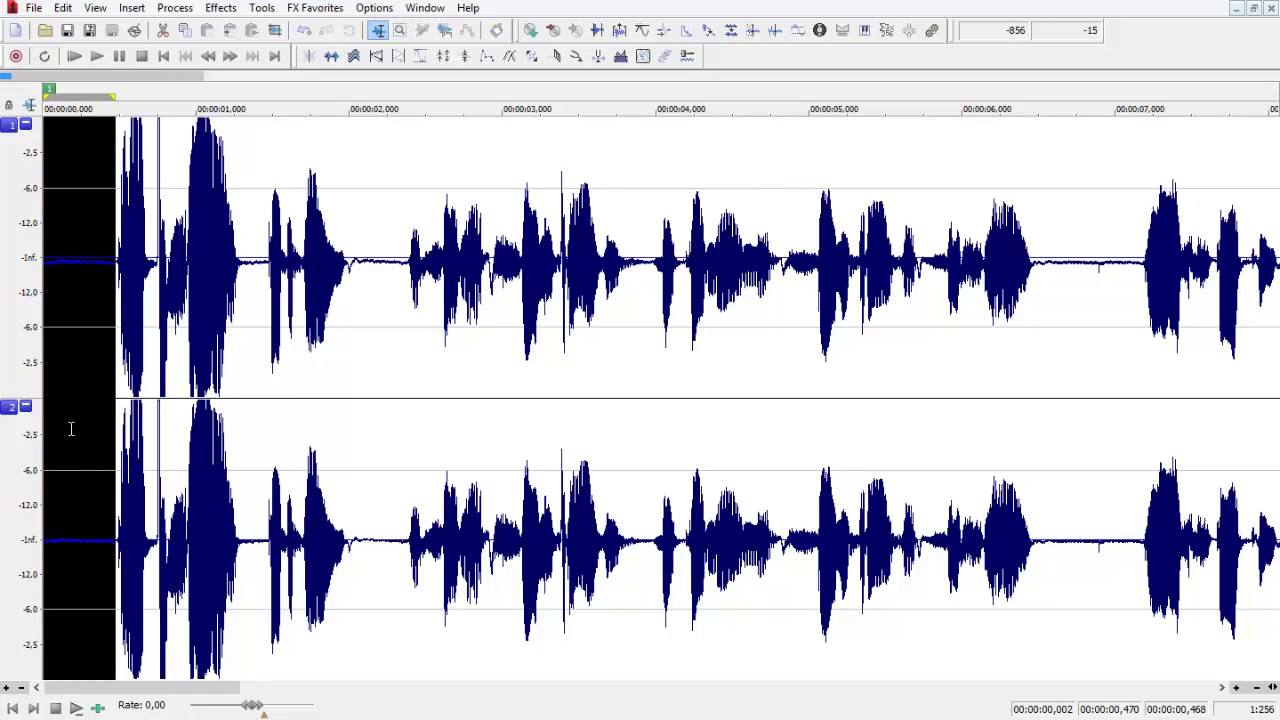
{"action": "key", "text": "space"}
{"action": "key", "text": "space"}
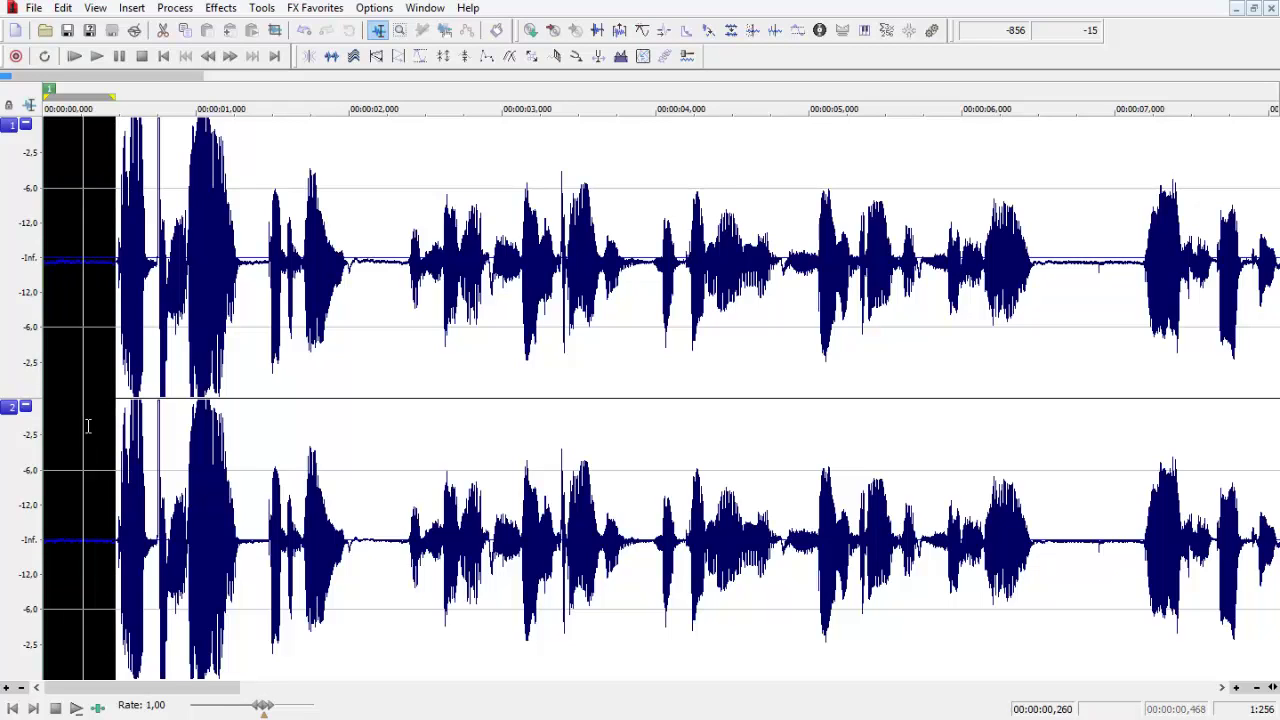
{"action": "key", "text": "Delete"}
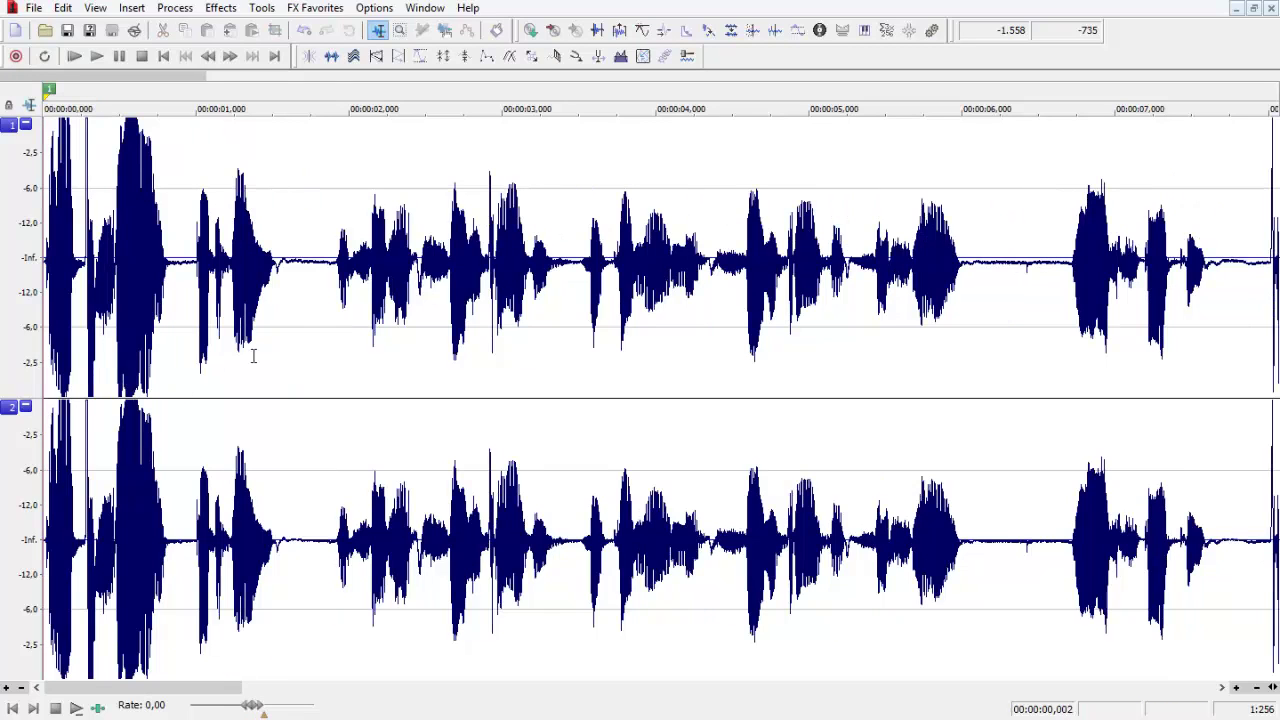
- Delete the silent pause of about 0.3 s near 1.5 s and the shorter one near 0.8 s
{"action": "left_click_drag", "start_coordinate": [279, 358], "coordinate": [323, 366]}
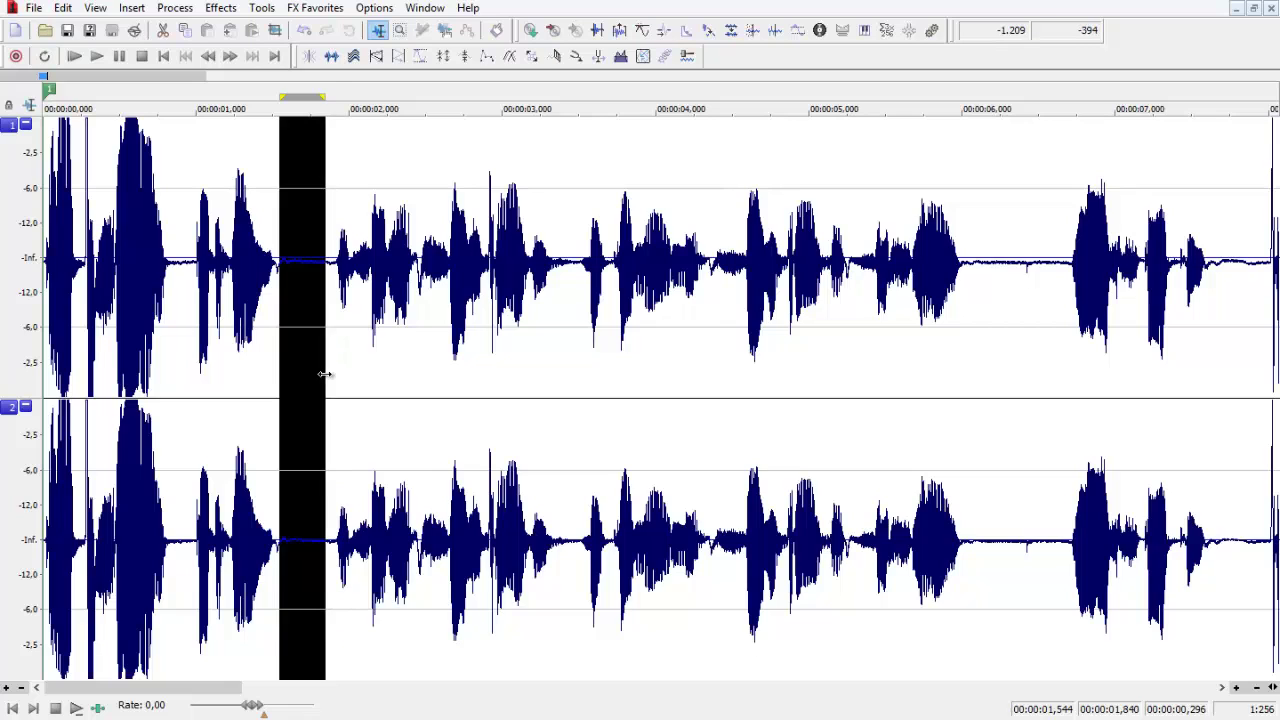
{"action": "key", "text": "Delete"}
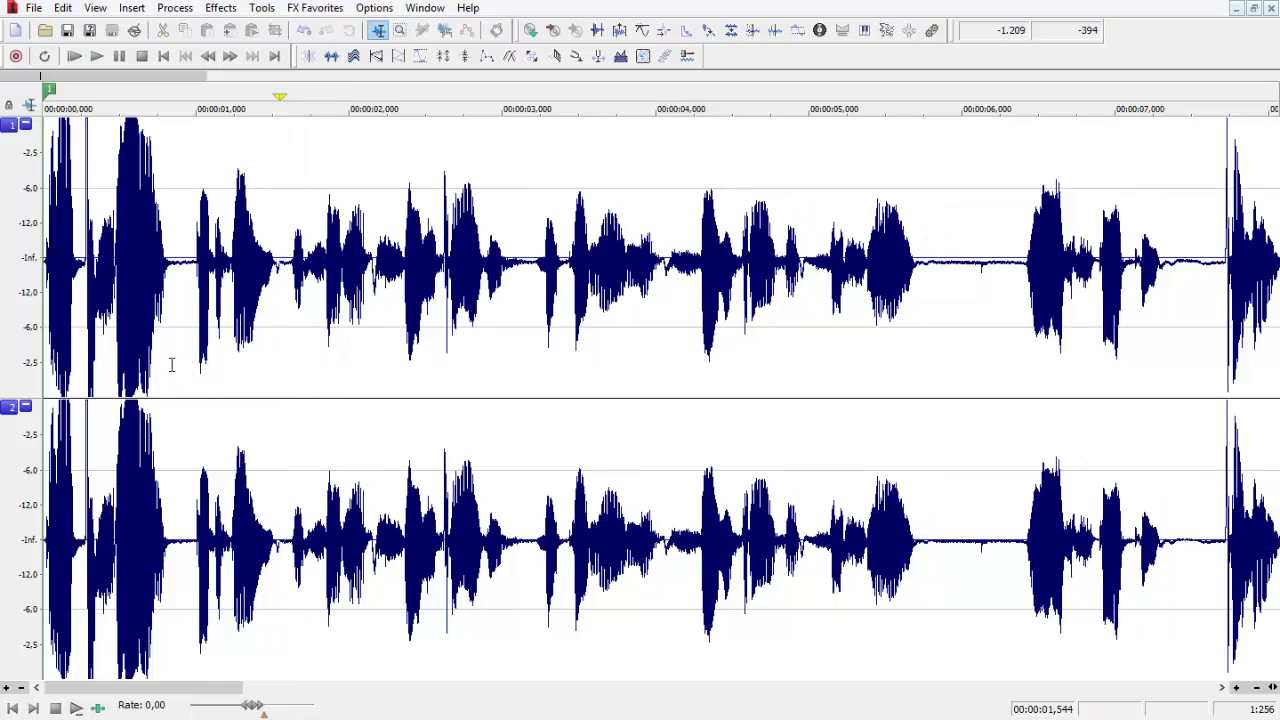
{"action": "left_click_drag", "start_coordinate": [171, 363], "coordinate": [192, 366]}
{"action": "key", "text": "Delete"}
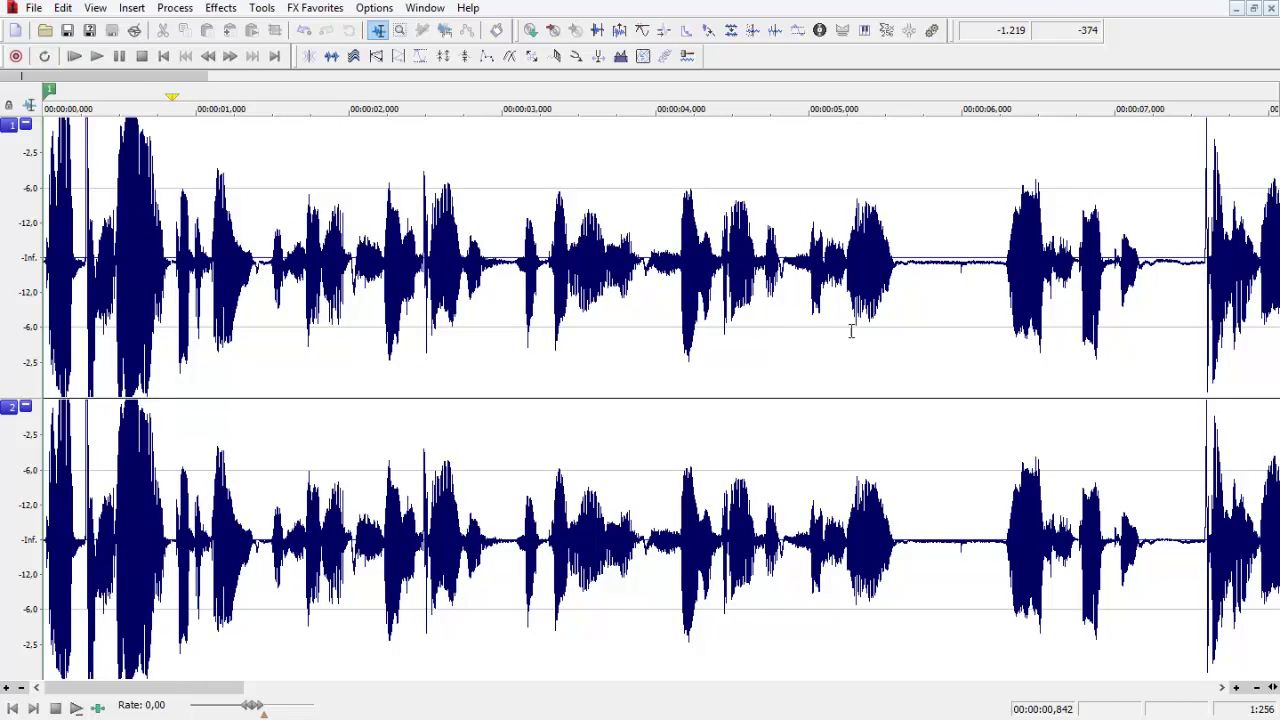
- Delete the silent pause near 5.6 s and the one of about 0.37 s near 6.5 s
{"action": "left_click_drag", "start_coordinate": [895, 339], "coordinate": [1097, 366]}
{"action": "key", "text": "Delete"}
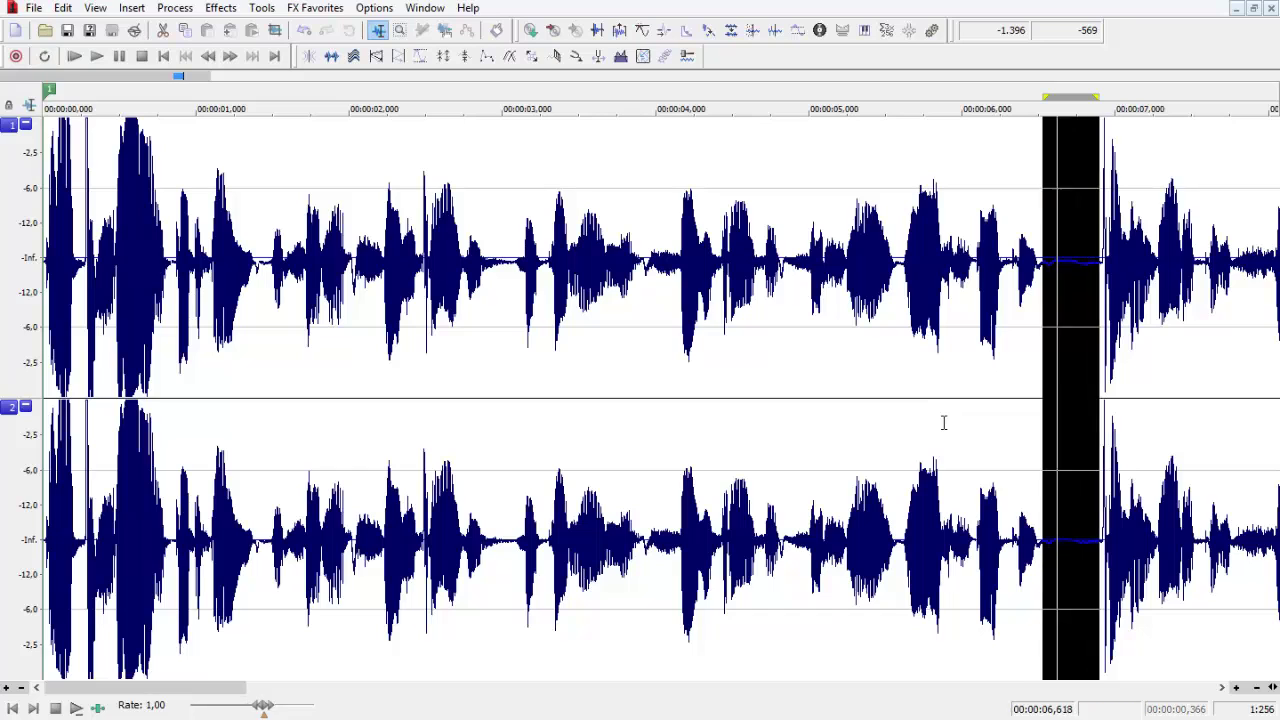
{"action": "key", "text": "Delete"}
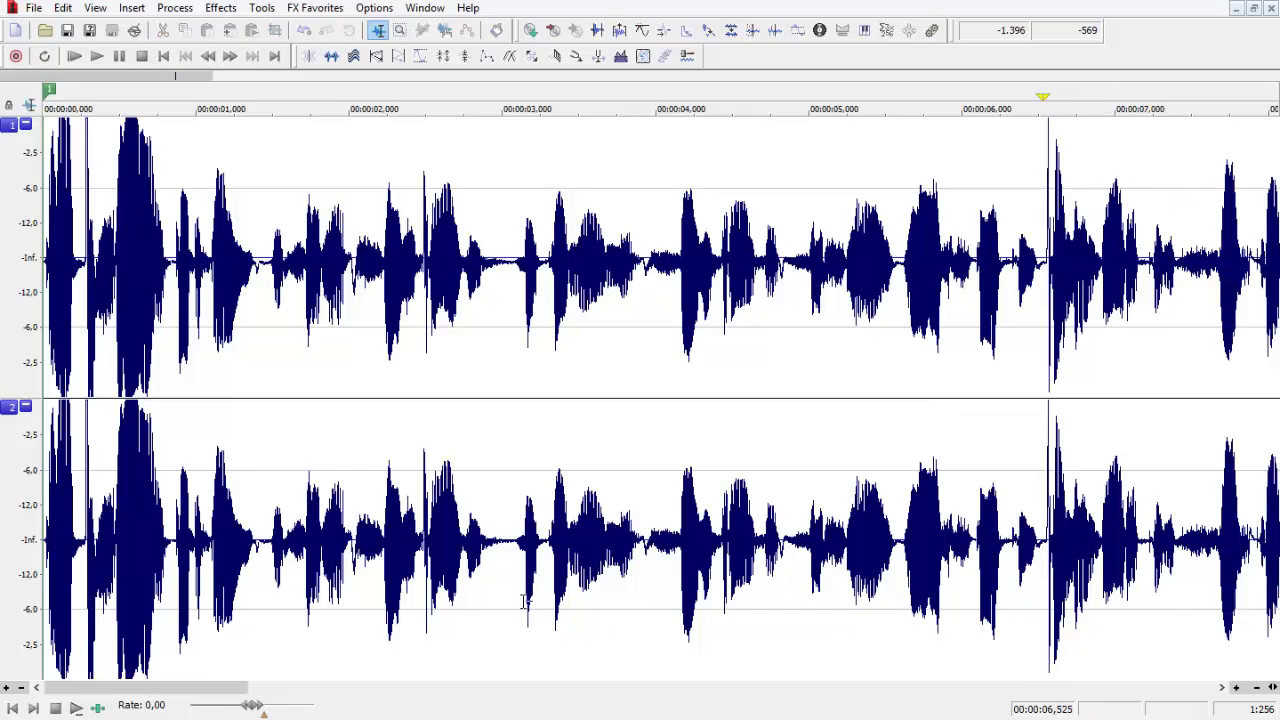
- Delete the three silent pauses near 8.6 s, 9.4 s and 9.8 s of the recording
{"action": "left_click_drag", "start_coordinate": [207, 700], "coordinate": [396, 697]}
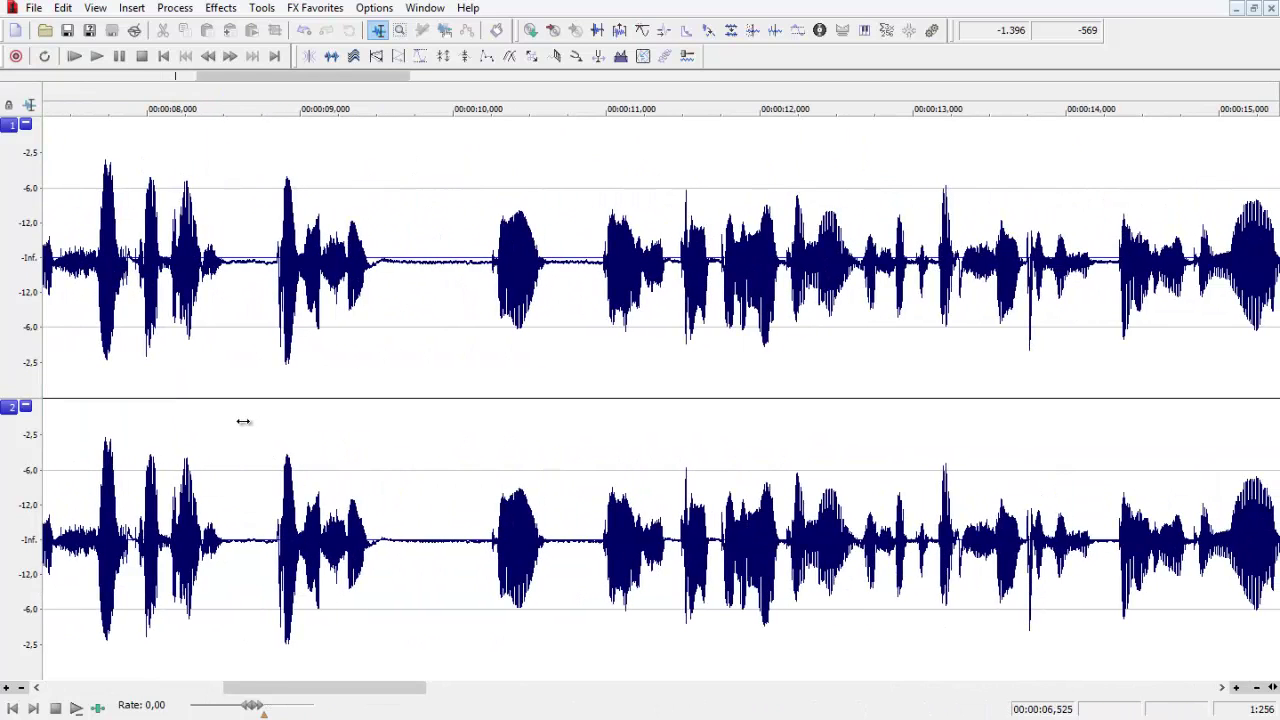
{"action": "left_click_drag", "start_coordinate": [243, 421], "coordinate": [272, 421]}
{"action": "key", "text": "Delete"}
{"action": "left_click_drag", "start_coordinate": [354, 343], "coordinate": [466, 404]}
{"action": "key", "text": "Delete"}
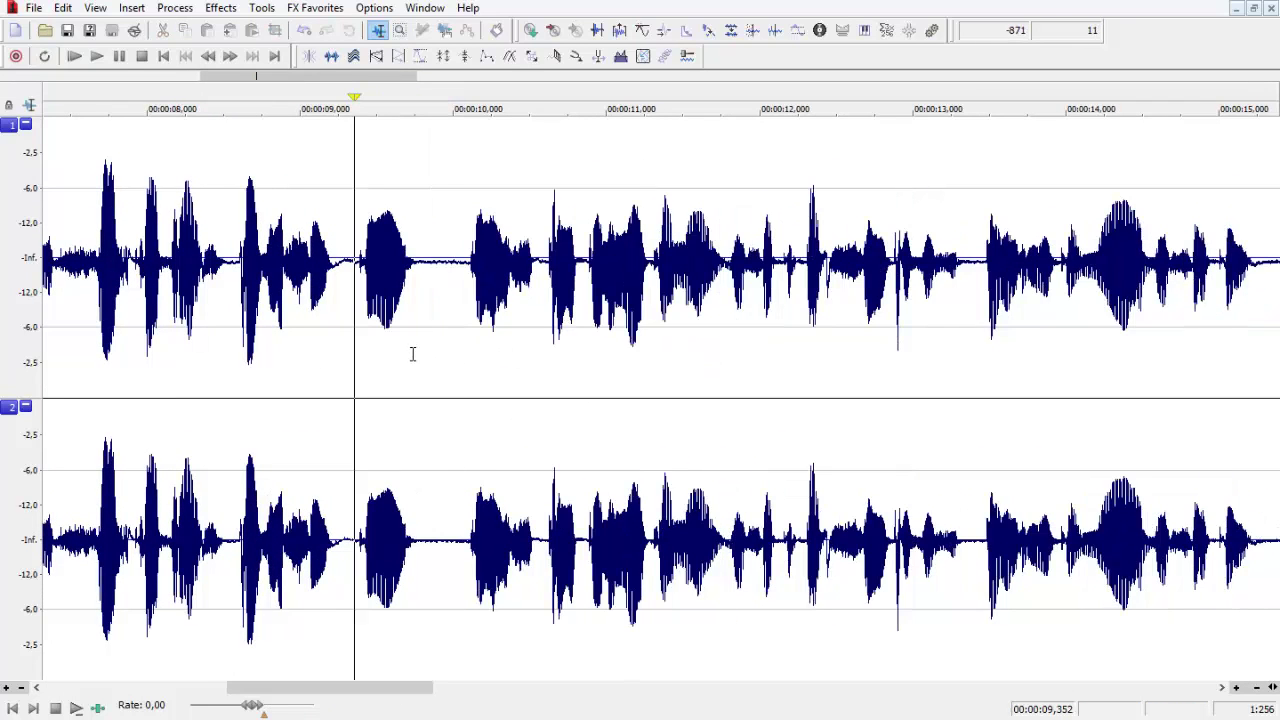
{"action": "left_click_drag", "start_coordinate": [416, 358], "coordinate": [466, 390]}
{"action": "key", "text": "Delete"}
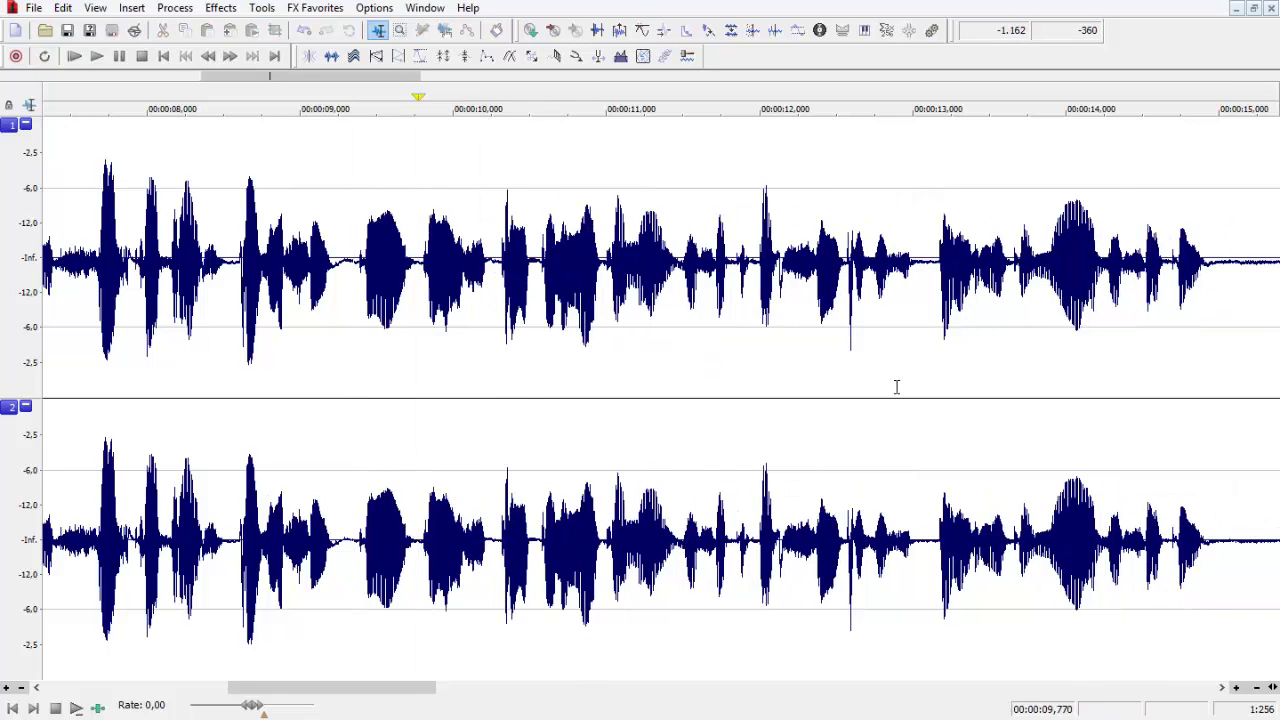
- Delete the three silent pauses near 15.0 s, 15.8 s and 18.1 s of the recording
{"action": "left_click_drag", "start_coordinate": [409, 688], "coordinate": [540, 688]}
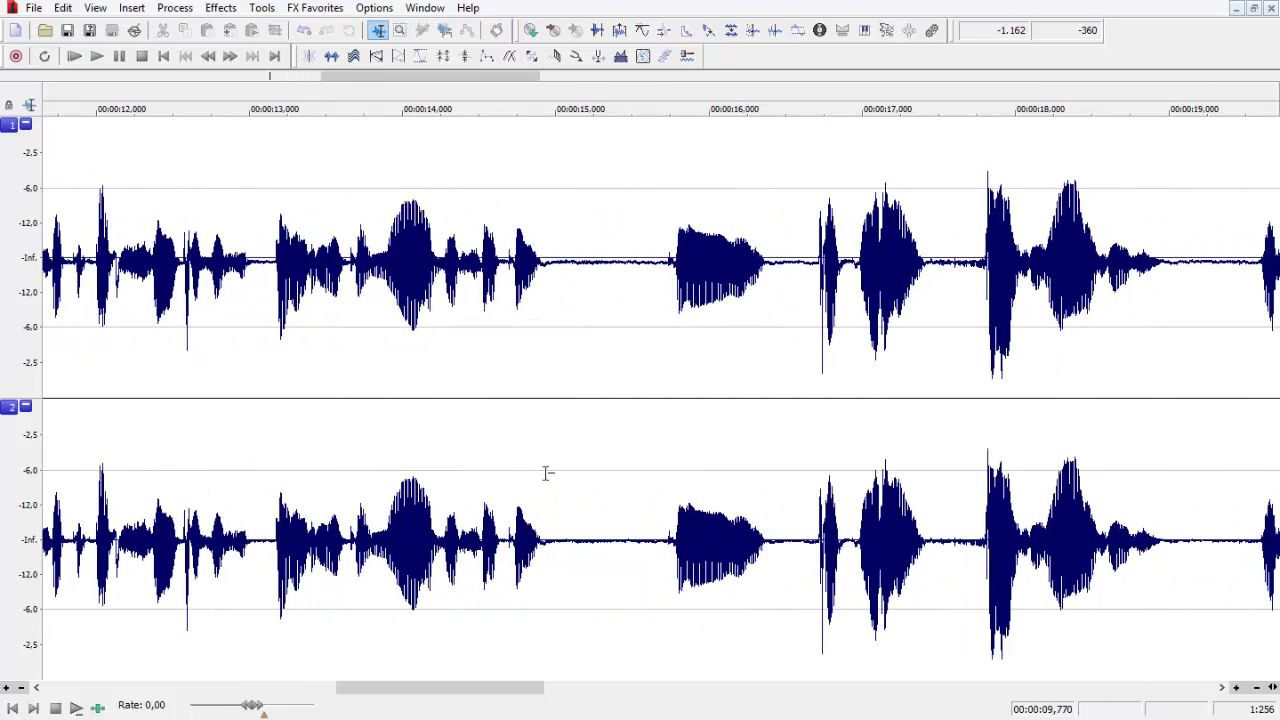
{"action": "left_click_drag", "start_coordinate": [557, 432], "coordinate": [657, 463]}
{"action": "key", "text": "Delete"}
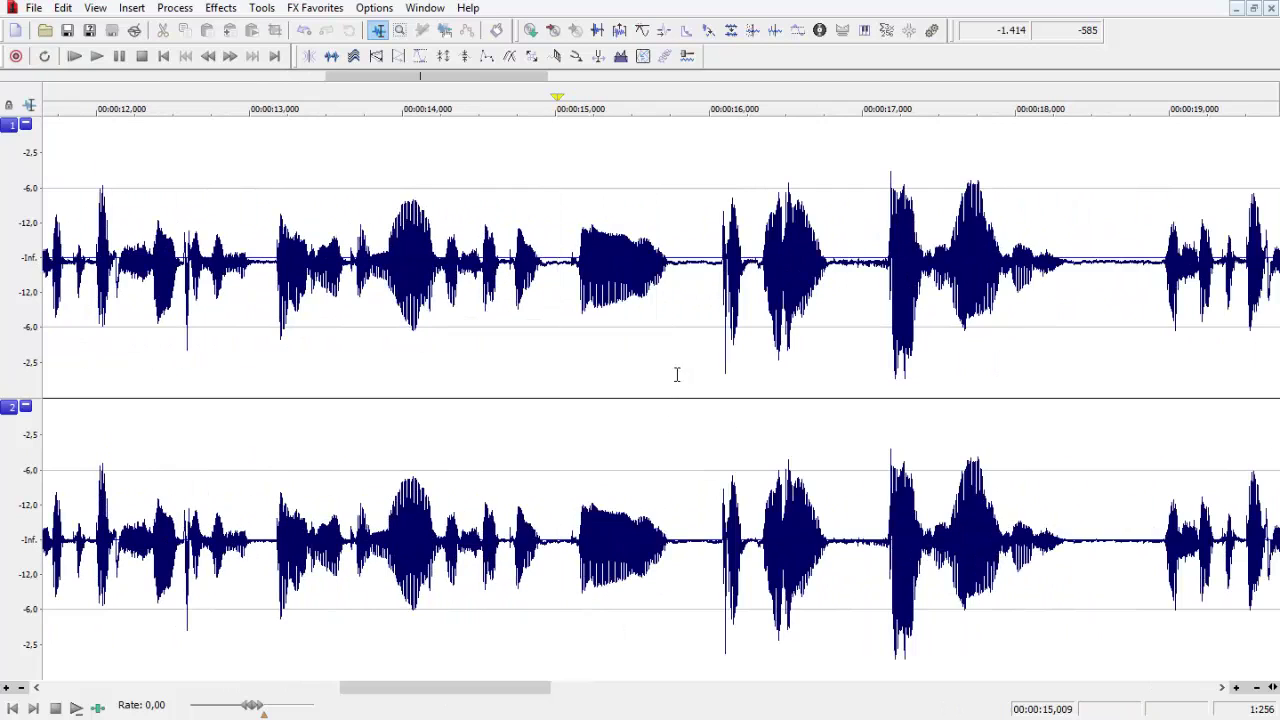
{"action": "left_click_drag", "start_coordinate": [676, 372], "coordinate": [716, 400]}
{"action": "key", "text": "Delete"}
{"action": "left_click_drag", "start_coordinate": [1033, 377], "coordinate": [1110, 420]}
{"action": "key", "text": "Delete"}
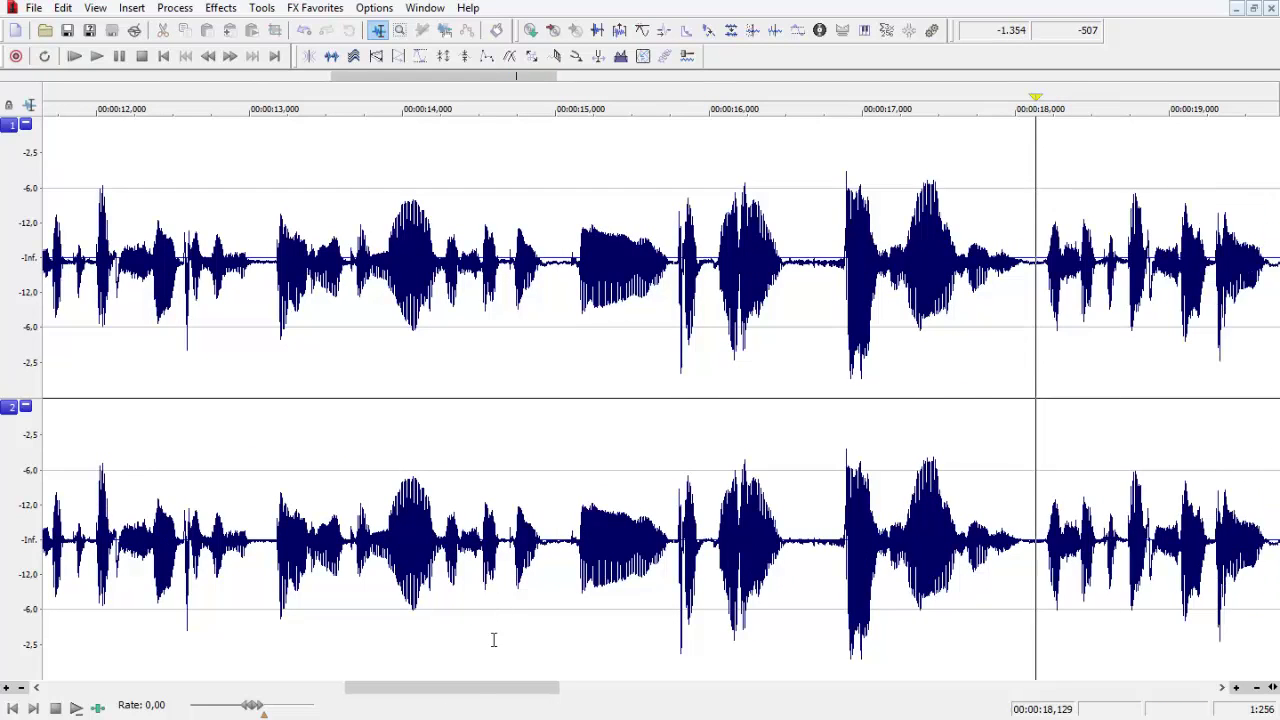
- Delete the two silent pauses near 19.7 s and 23.3 s of the recording
{"action": "left_click_drag", "start_coordinate": [471, 688], "coordinate": [620, 687]}
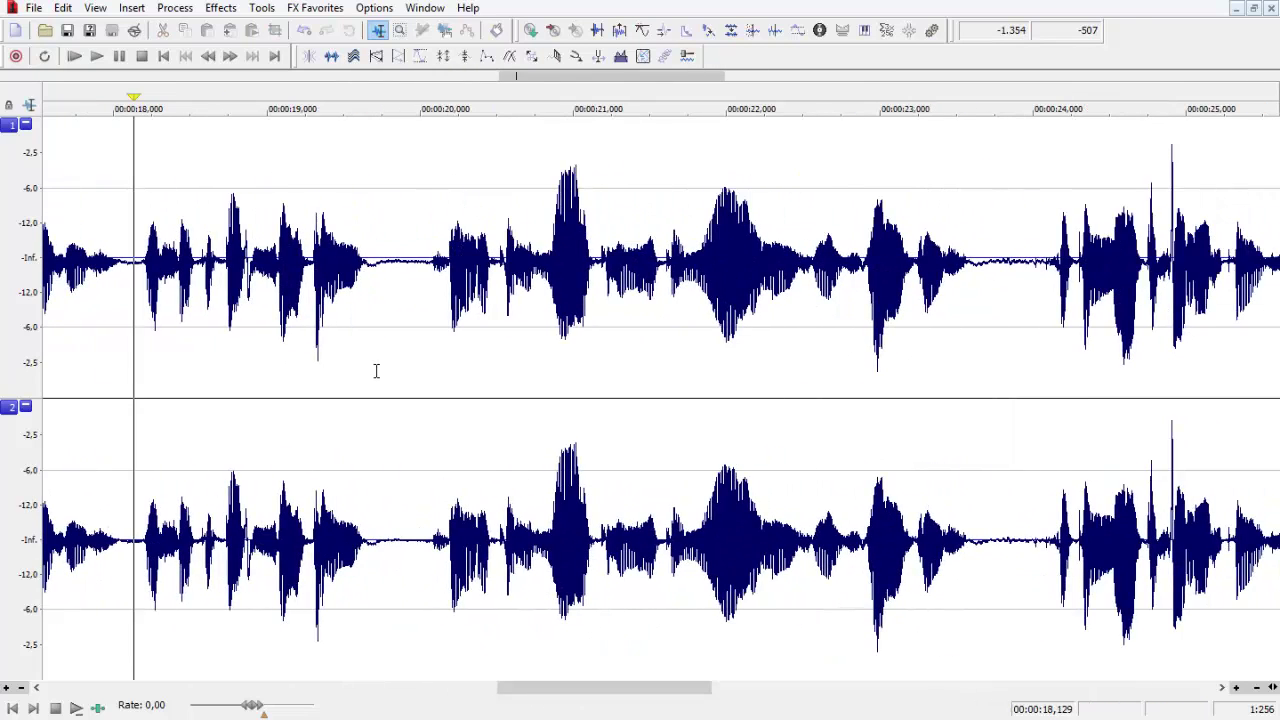
{"action": "left_click_drag", "start_coordinate": [370, 357], "coordinate": [424, 398]}
{"action": "key", "text": "Delete"}
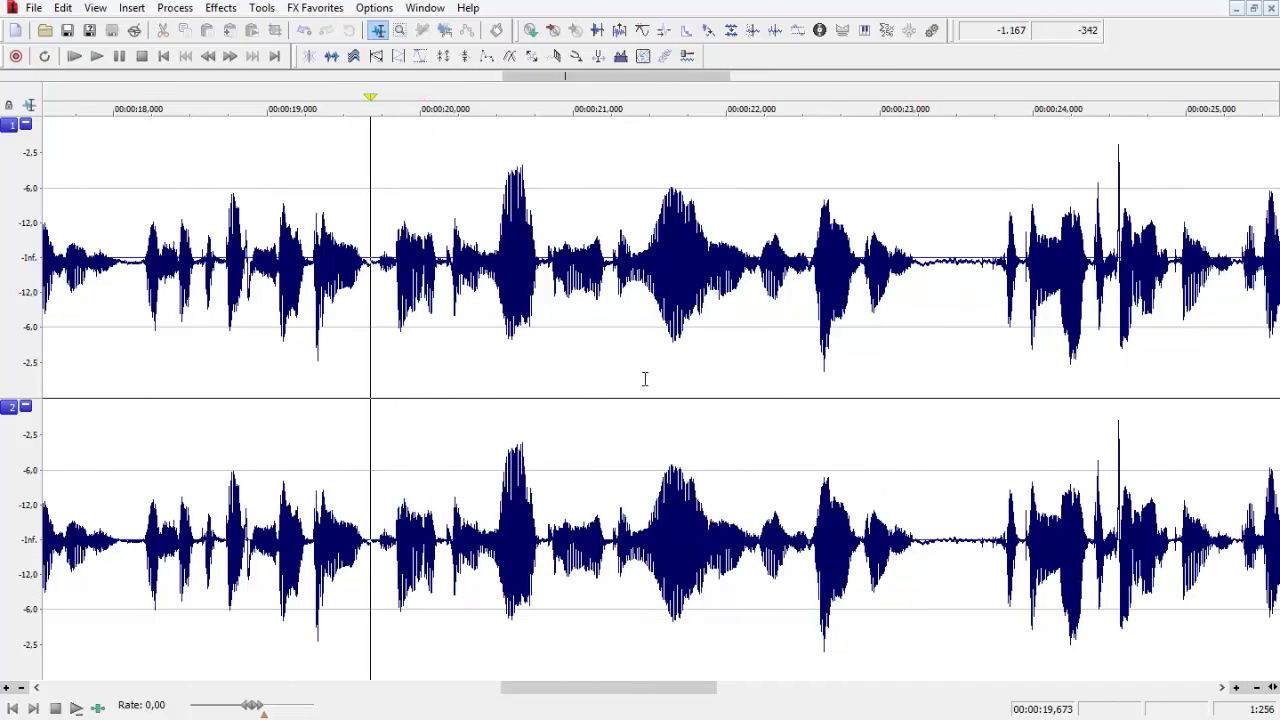
{"action": "left_click_drag", "start_coordinate": [923, 354], "coordinate": [990, 391]}
{"action": "key", "text": "Delete"}
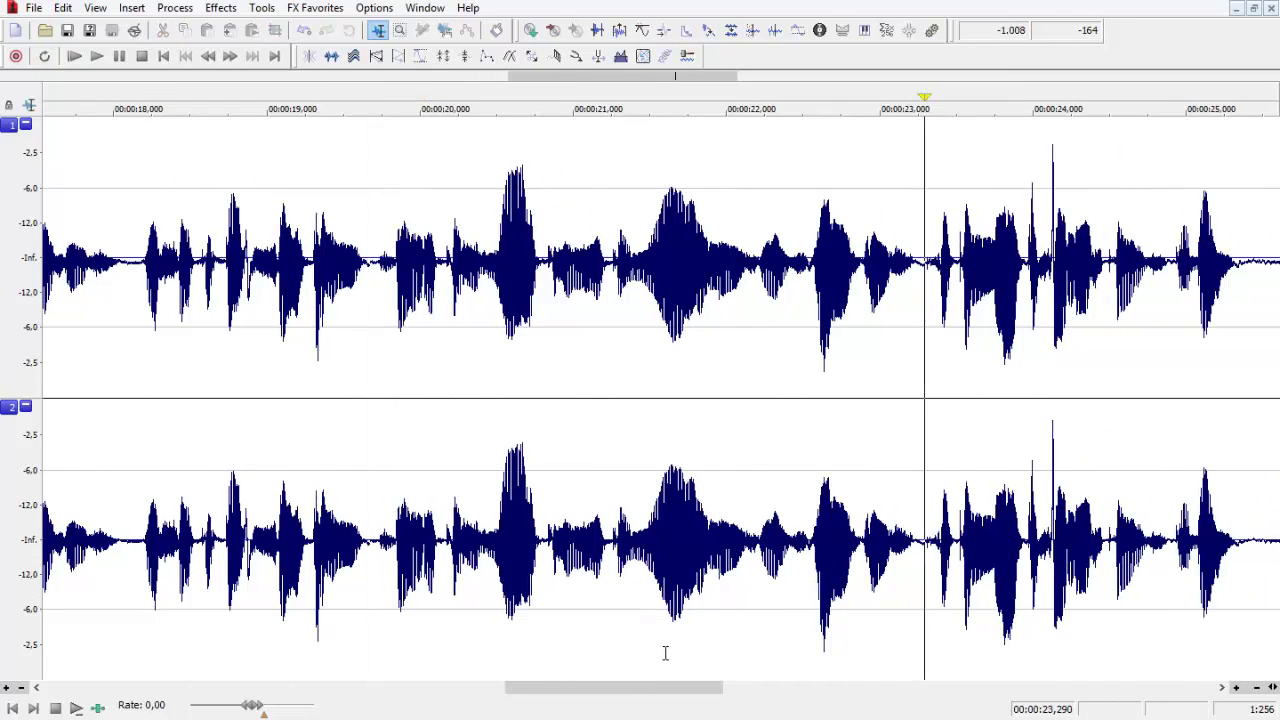
- Delete the silent pause of about half a second near 27.2 s of the recording
{"action": "left_click_drag", "start_coordinate": [654, 688], "coordinate": [805, 675]}
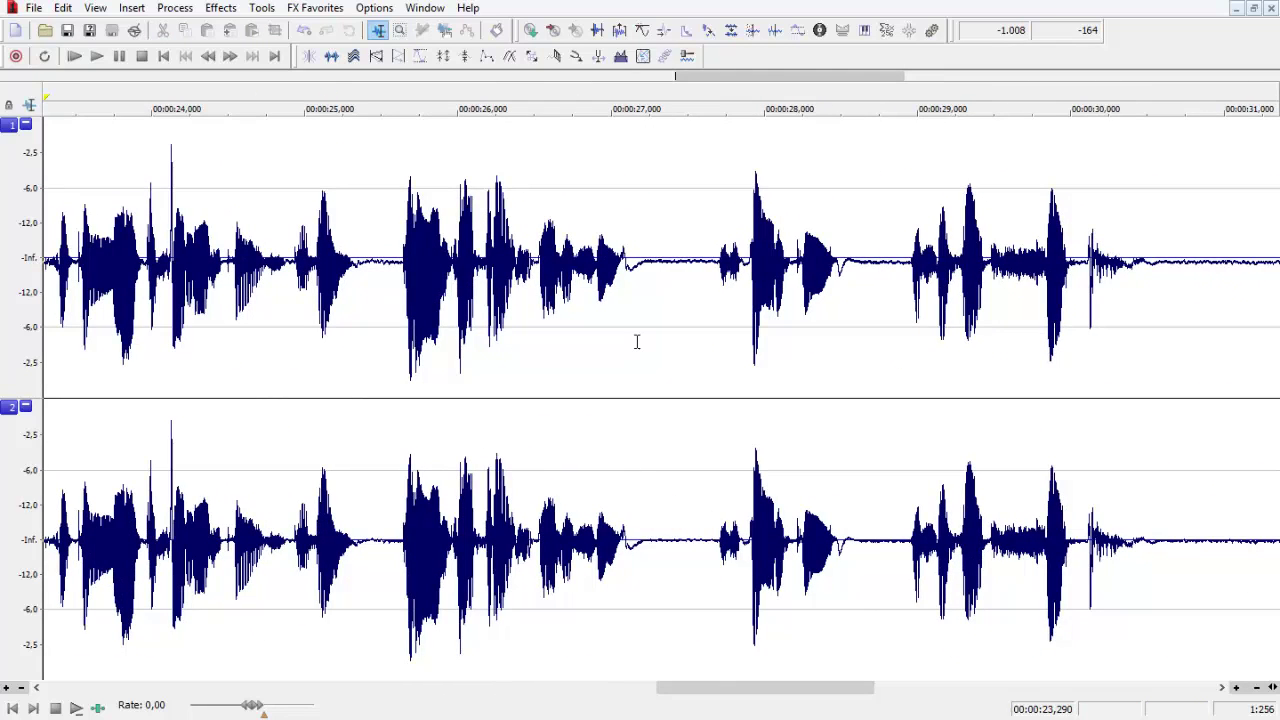
{"action": "left_click_drag", "start_coordinate": [634, 343], "coordinate": [717, 383]}
{"action": "key", "text": "Delete"}
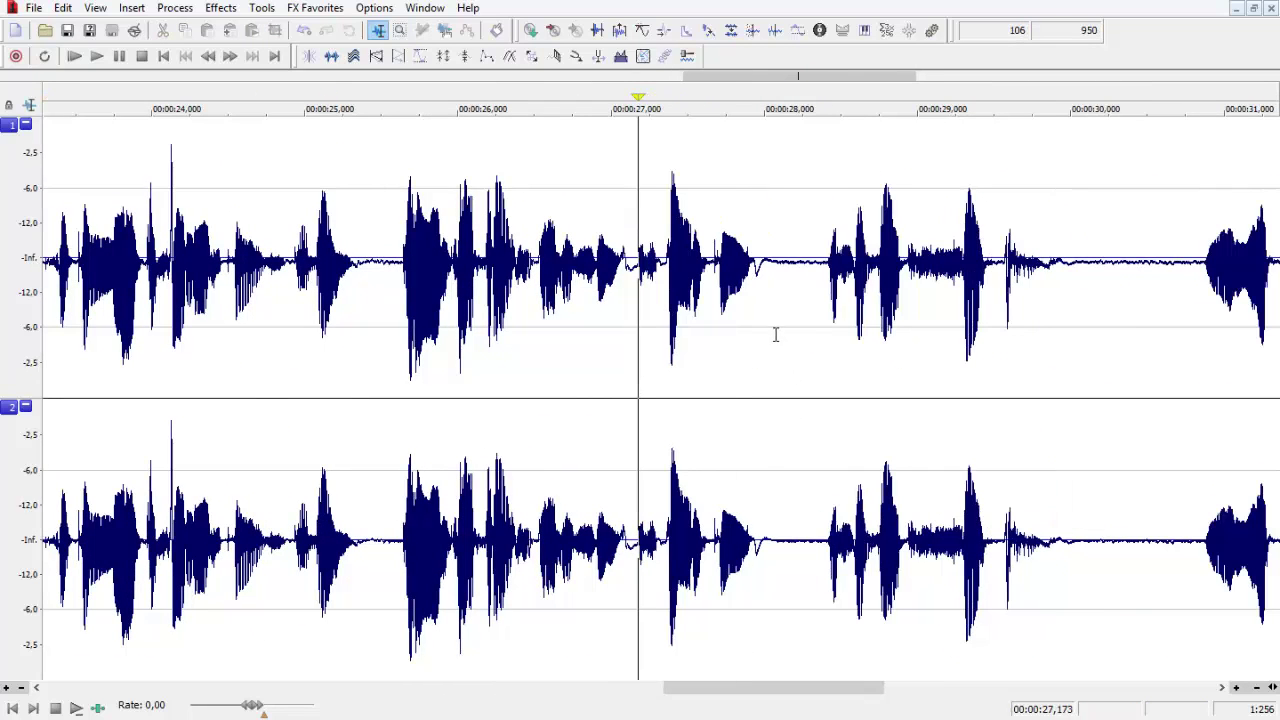
- Delete the two silent pauses near 28.0 s and 29.7 s of the recording
{"action": "left_click_drag", "start_coordinate": [770, 335], "coordinate": [817, 443]}
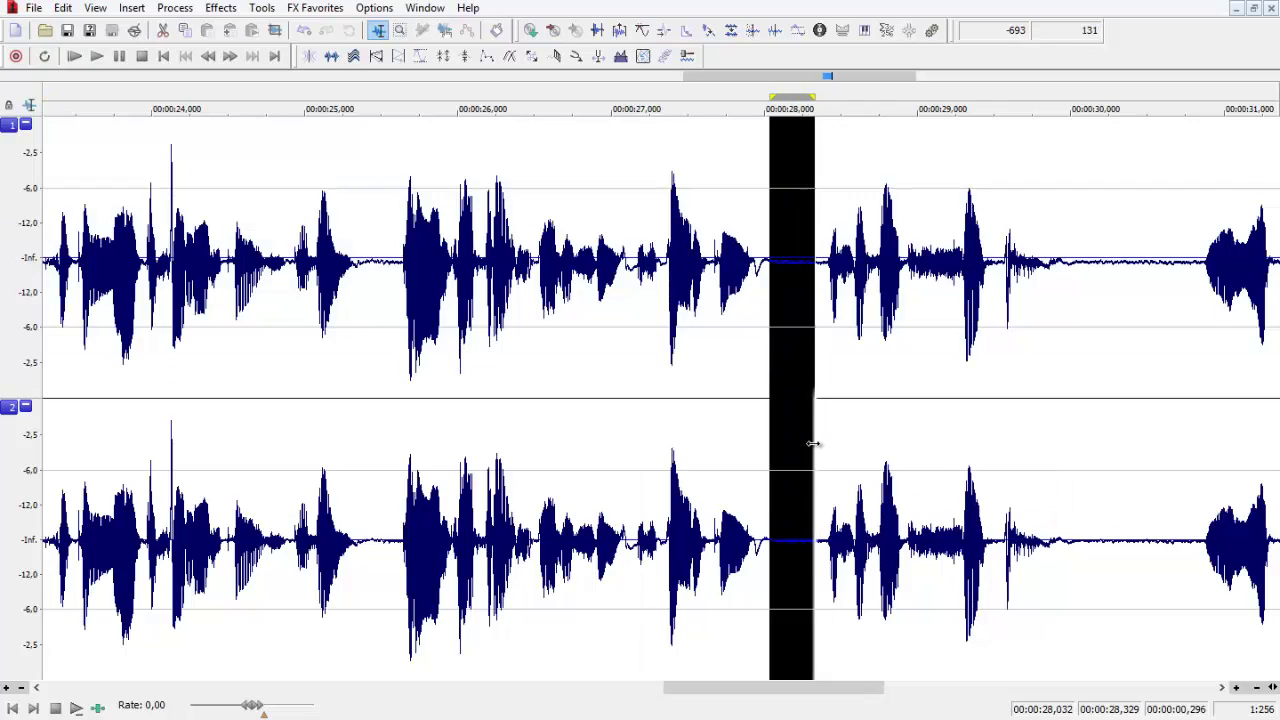
{"action": "key", "text": "Delete"}
{"action": "left_click_drag", "start_coordinate": [1024, 334], "coordinate": [1149, 384]}
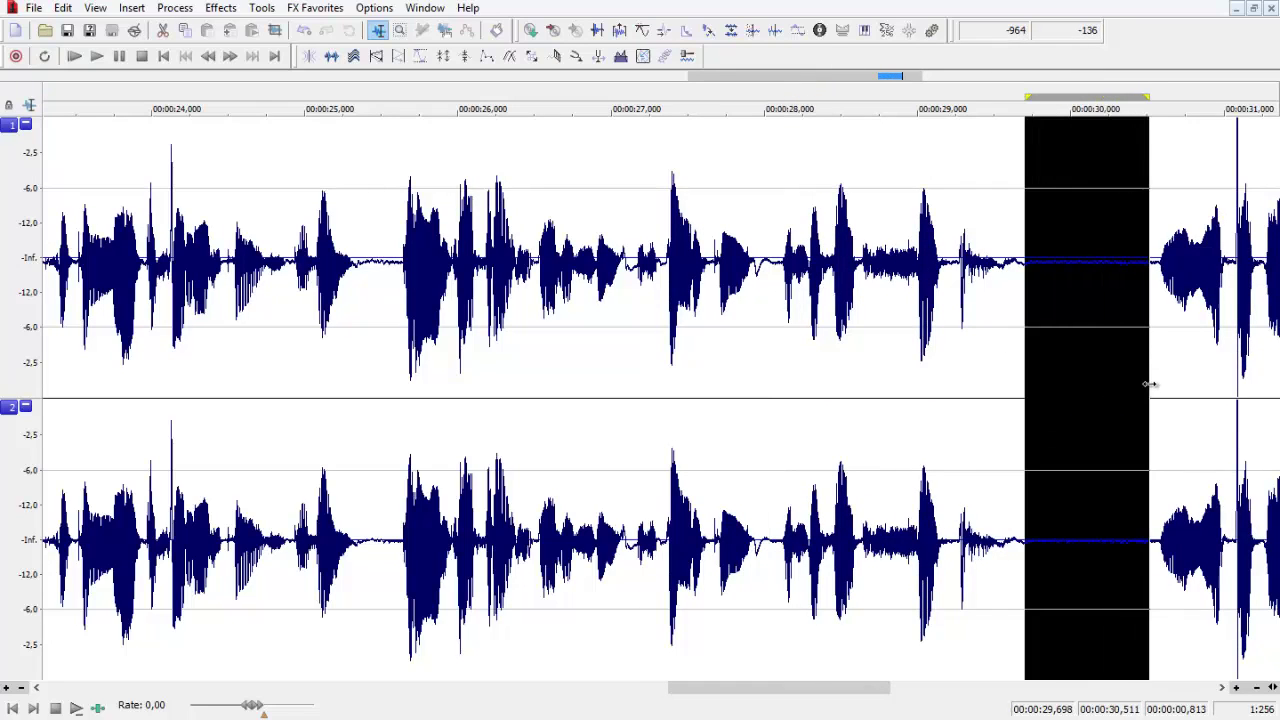
{"action": "key", "text": "space"}
{"action": "key", "text": "Delete"}
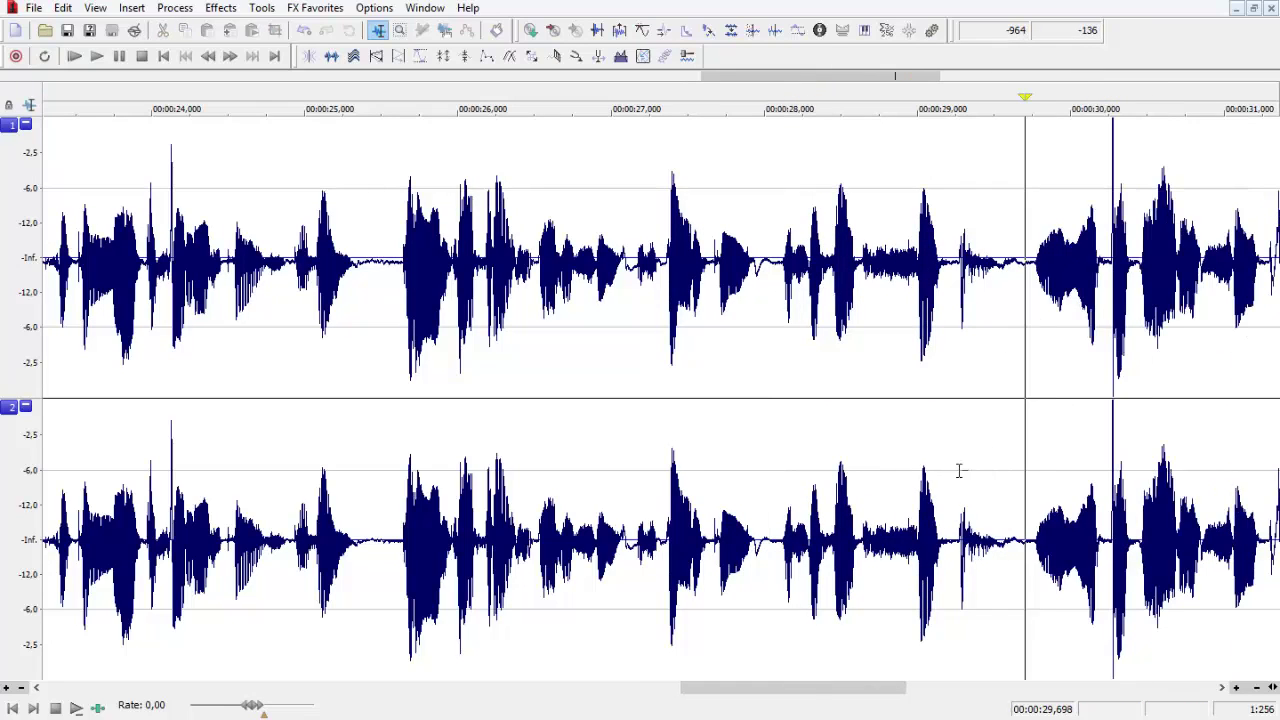
- Delete the two silent pauses near 31.4 s and 32.3 s of the recording
{"action": "left_click_drag", "start_coordinate": [805, 697], "coordinate": [886, 676]}
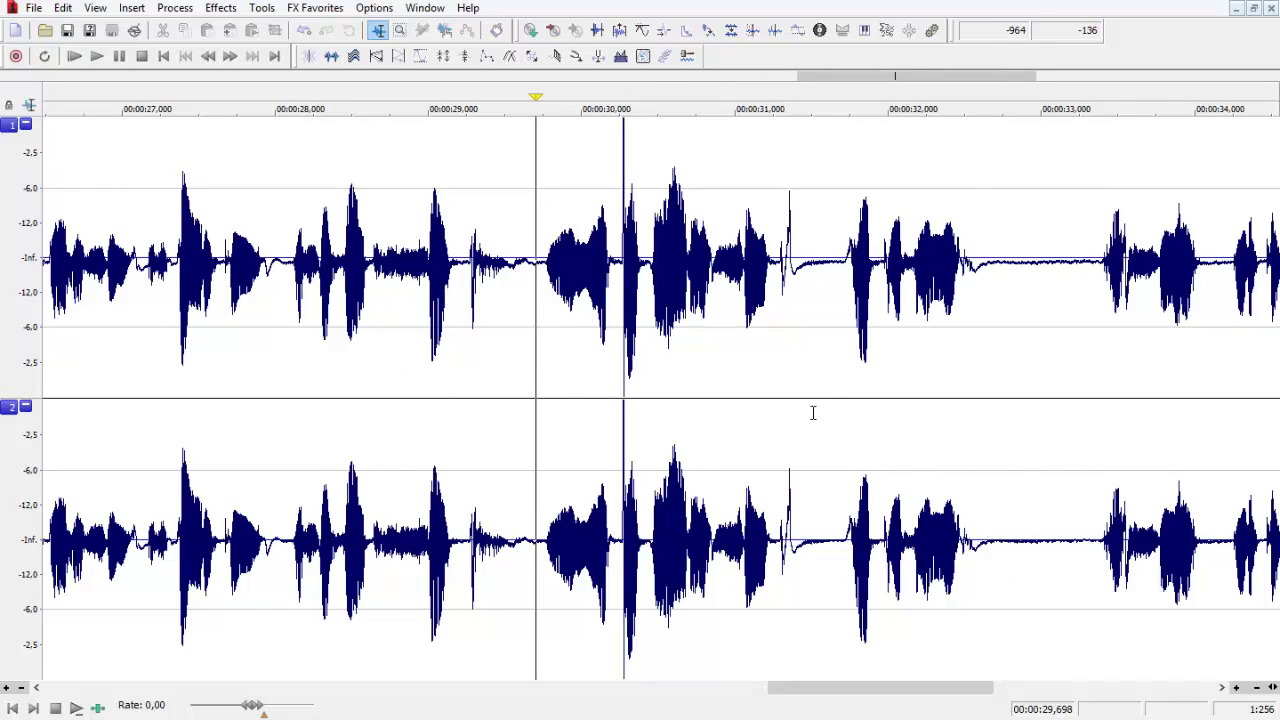
{"action": "left_click_drag", "start_coordinate": [800, 376], "coordinate": [842, 393]}
{"action": "key", "text": "space"}
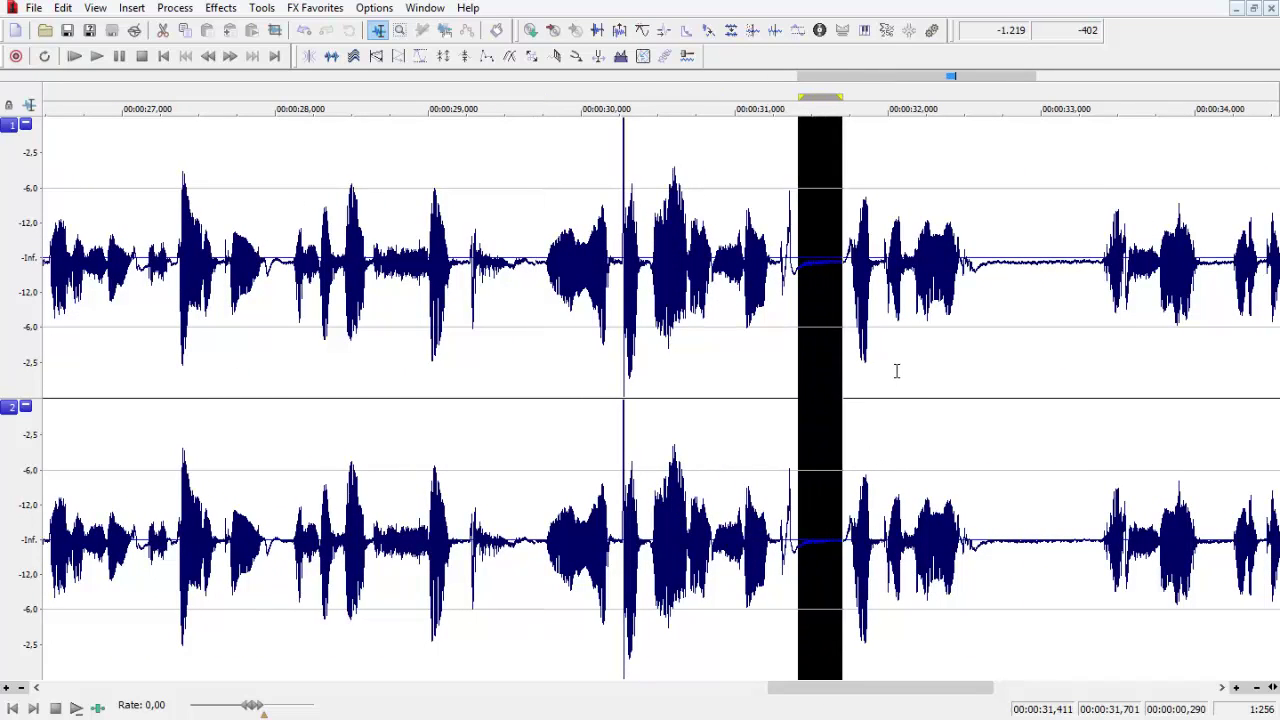
{"action": "key", "text": "Delete"}
{"action": "left_click_drag", "start_coordinate": [928, 333], "coordinate": [1056, 449]}
{"action": "key", "text": "Delete"}
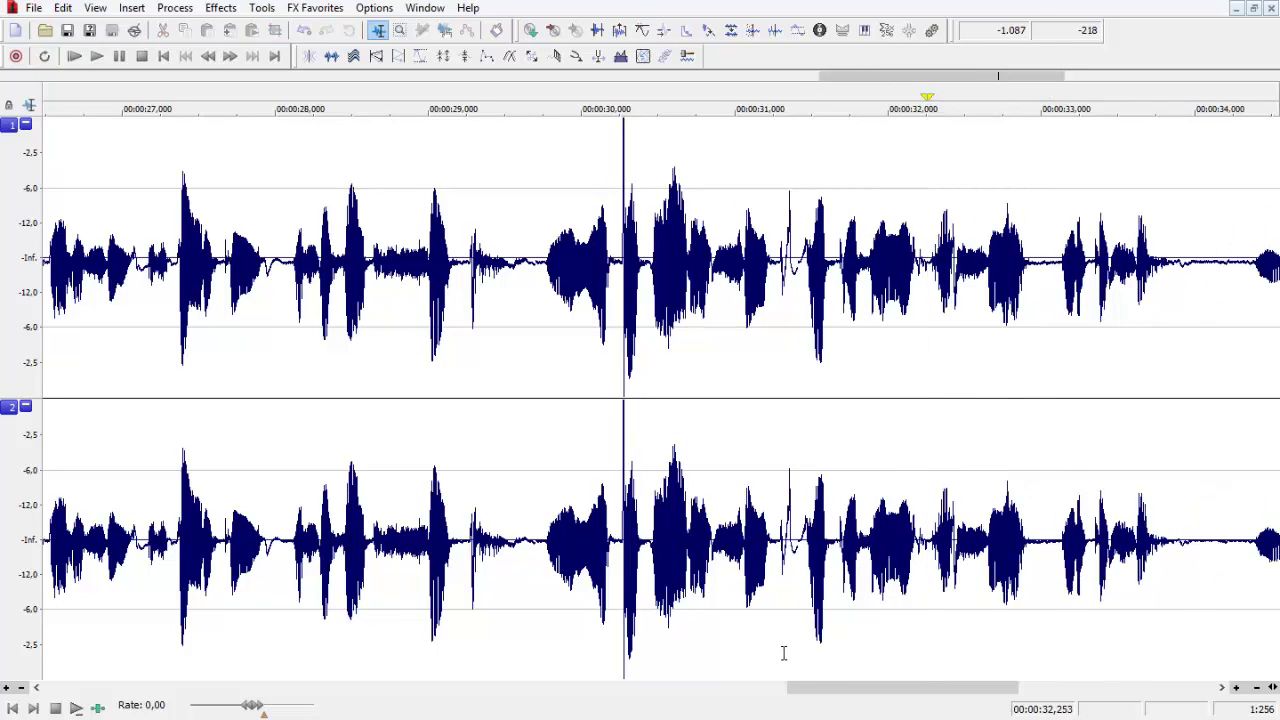
- Delete the two silent pauses near 33.9 s and 35.8 s of the recording
{"action": "left_click_drag", "start_coordinate": [866, 692], "coordinate": [925, 690]}
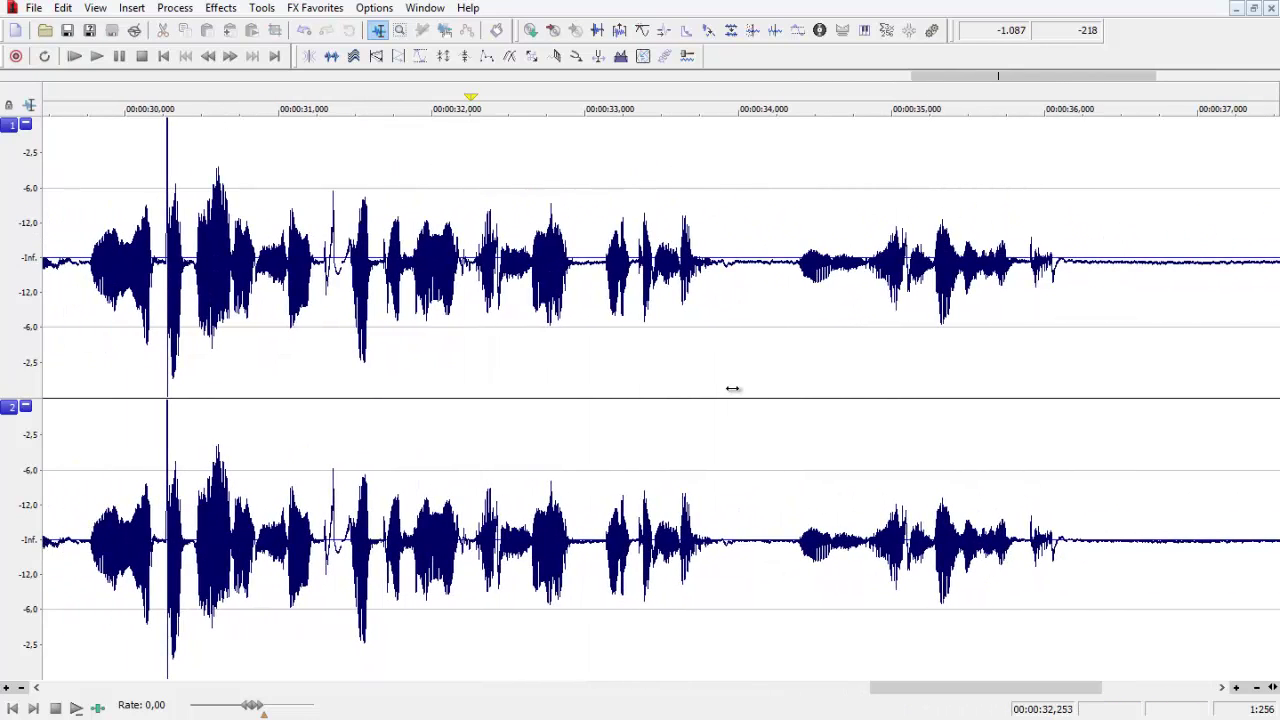
{"action": "left_click_drag", "start_coordinate": [727, 390], "coordinate": [785, 426]}
{"action": "key", "text": "Delete"}
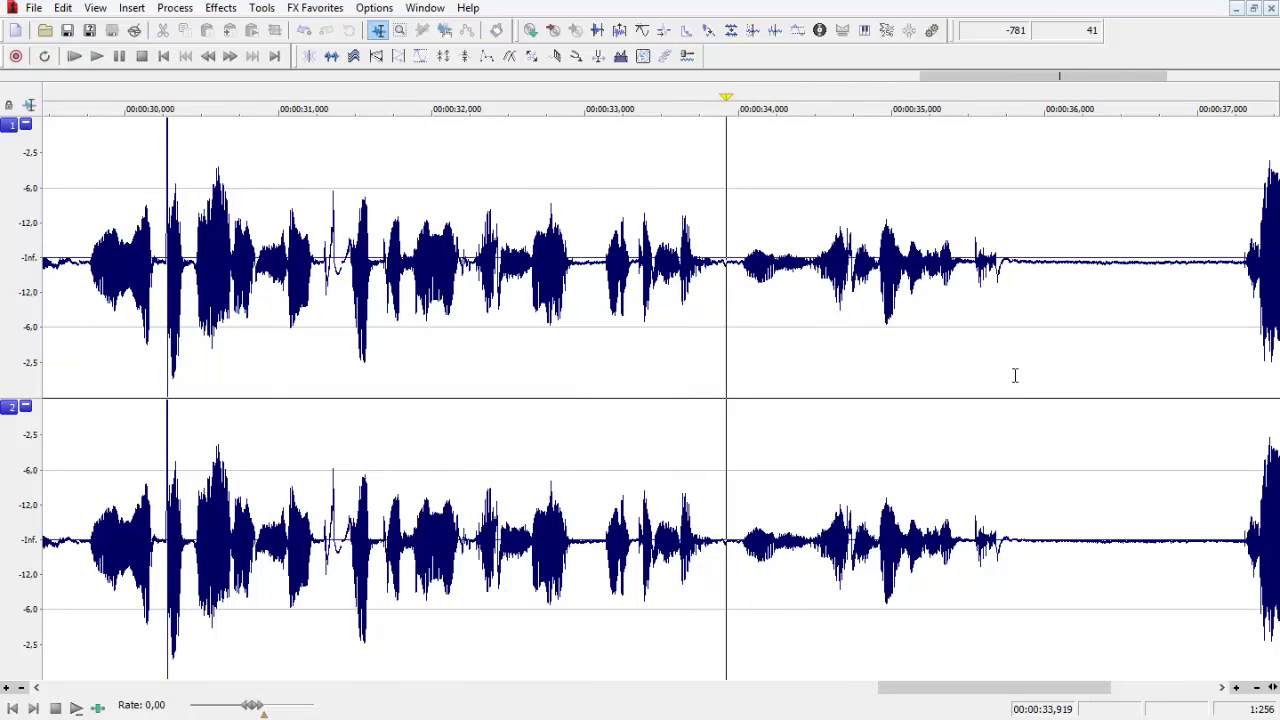
{"action": "left_click_drag", "start_coordinate": [1016, 375], "coordinate": [1210, 442]}
{"action": "key", "text": "Delete"}
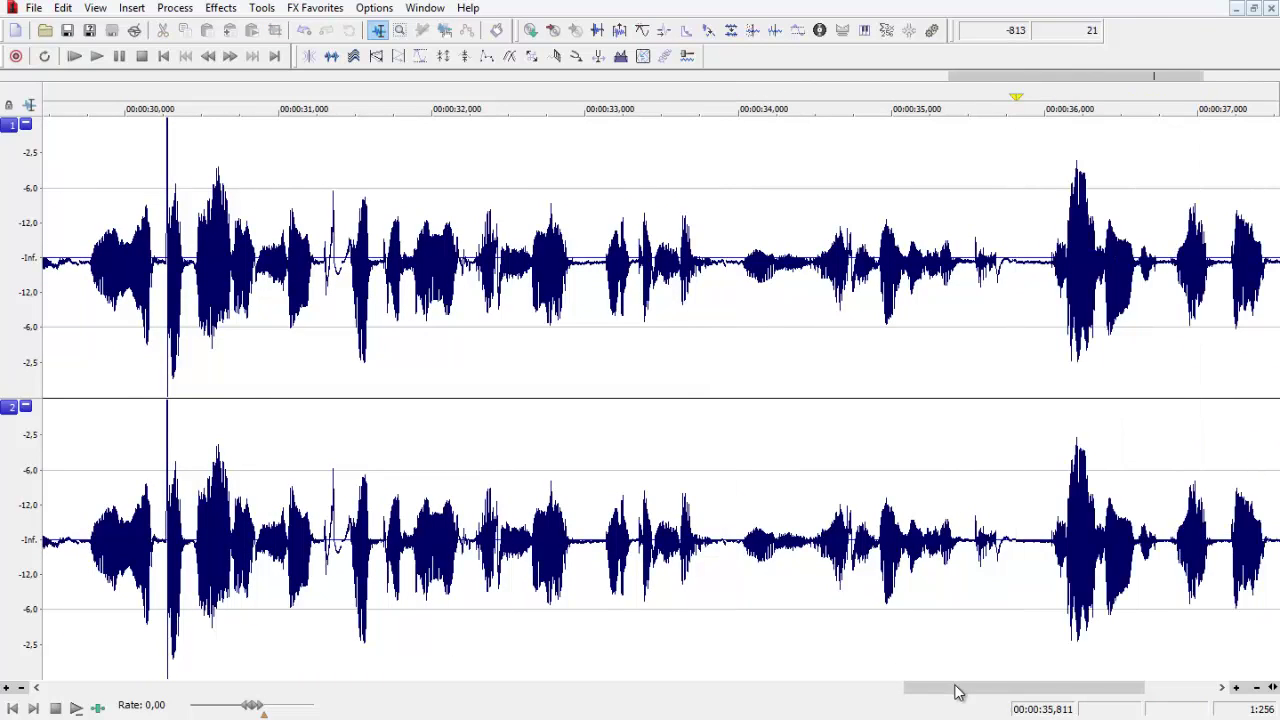
- Select the entire recording and open Time Stretch for it
{"action": "left_click_drag", "start_coordinate": [957, 690], "coordinate": [1057, 688]}
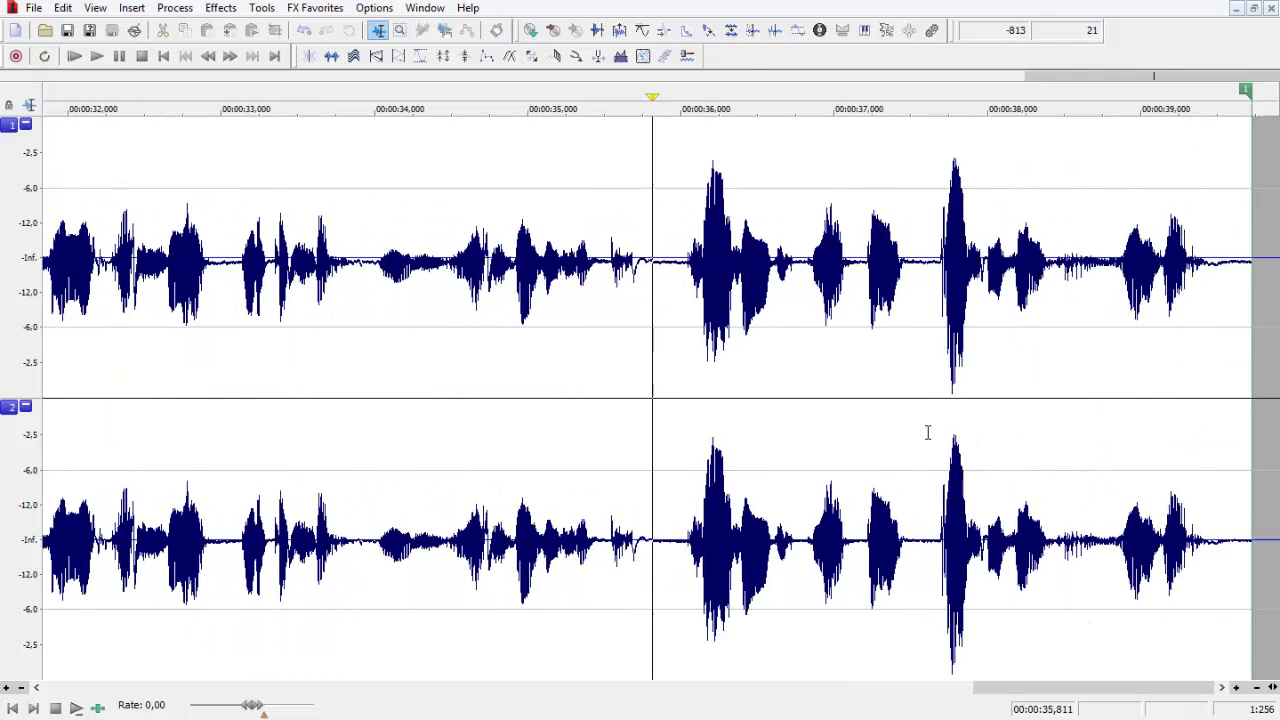
{"action": "scroll", "coordinate": [926, 431], "scroll_direction": "down", "scroll_amount": 5}
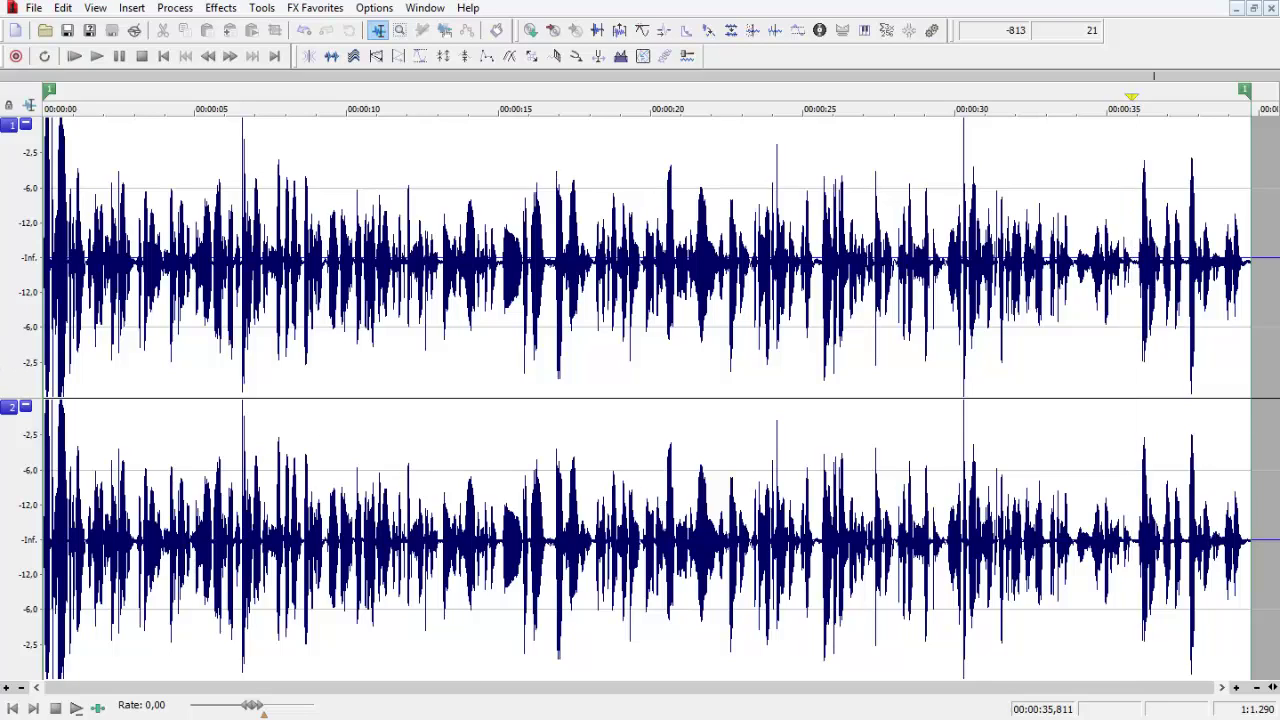
{"action": "double_click", "coordinate": [523, 398]}
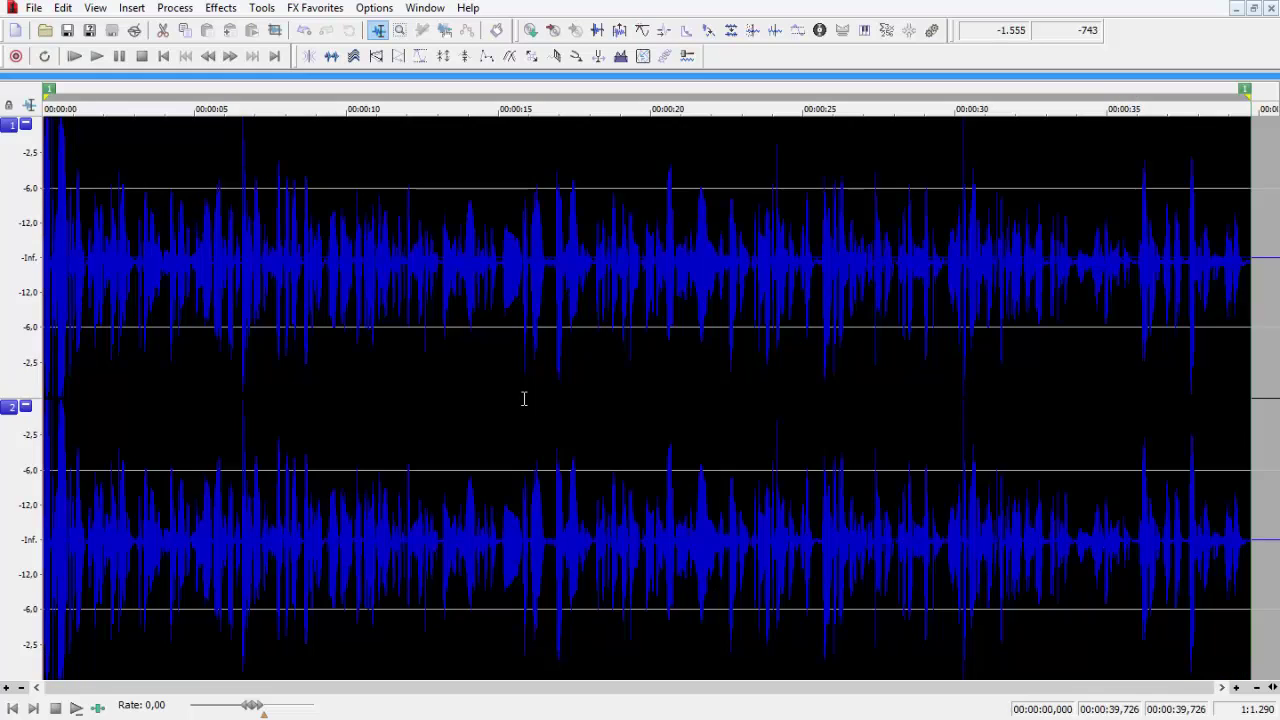
{"action": "left_click", "coordinate": [529, 398]}
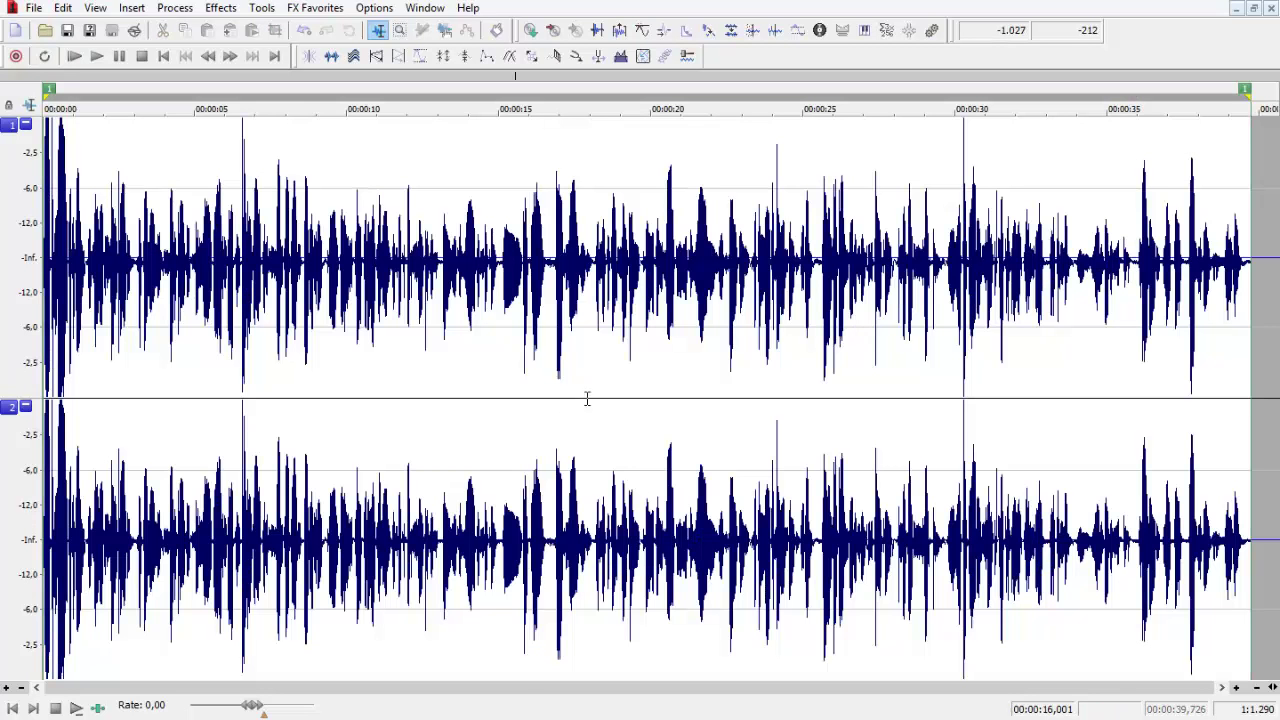
{"action": "double_click", "coordinate": [659, 400]}
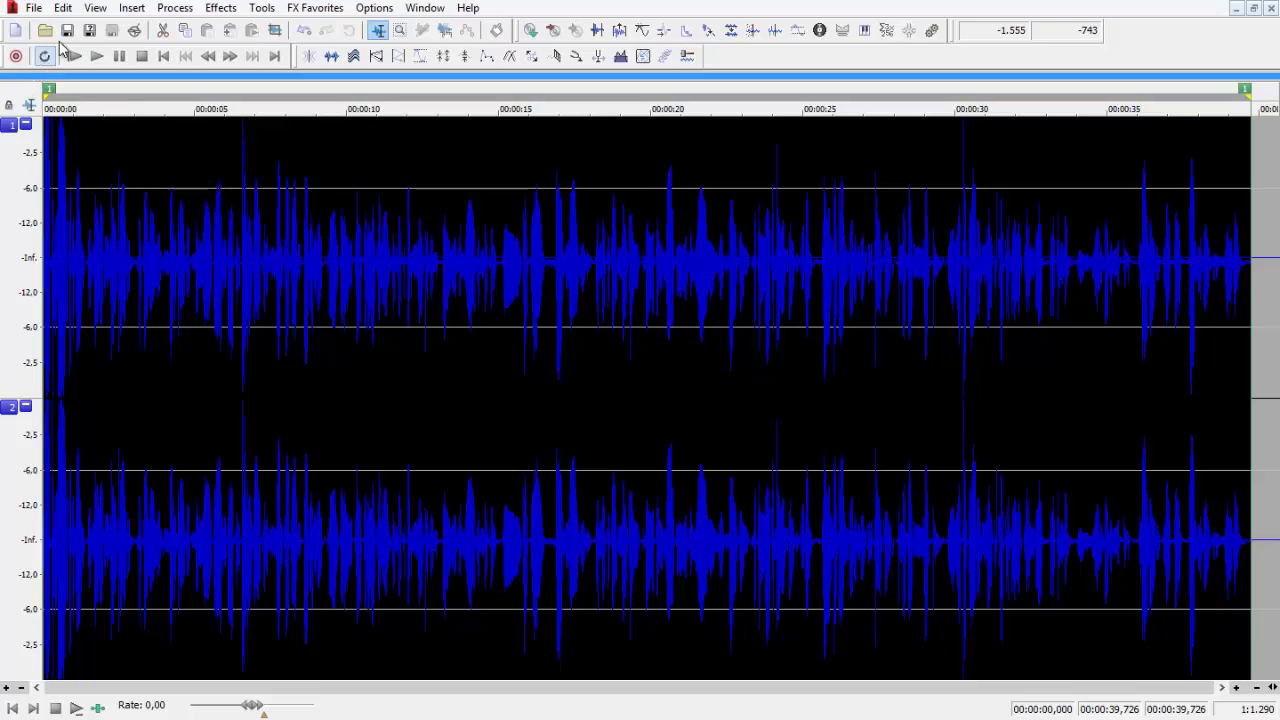
{"action": "left_click", "coordinate": [172, 9]}
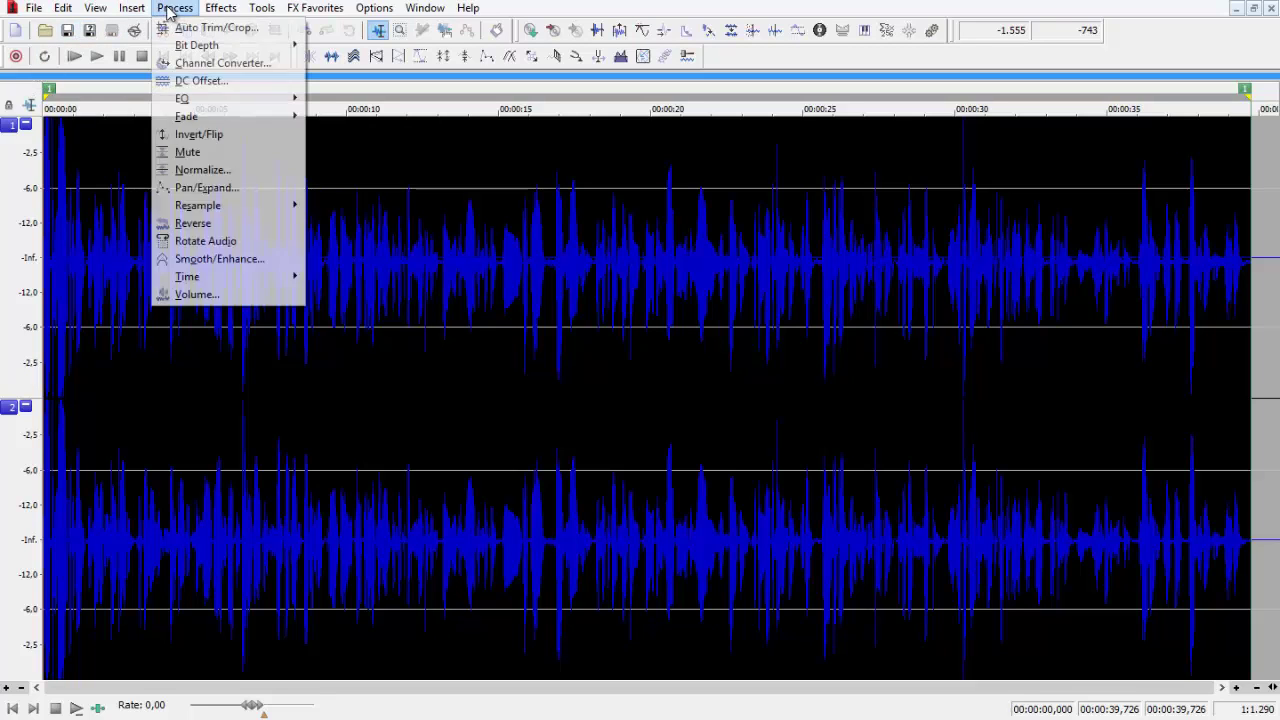
{"action": "mouse_move", "coordinate": [233, 284]}
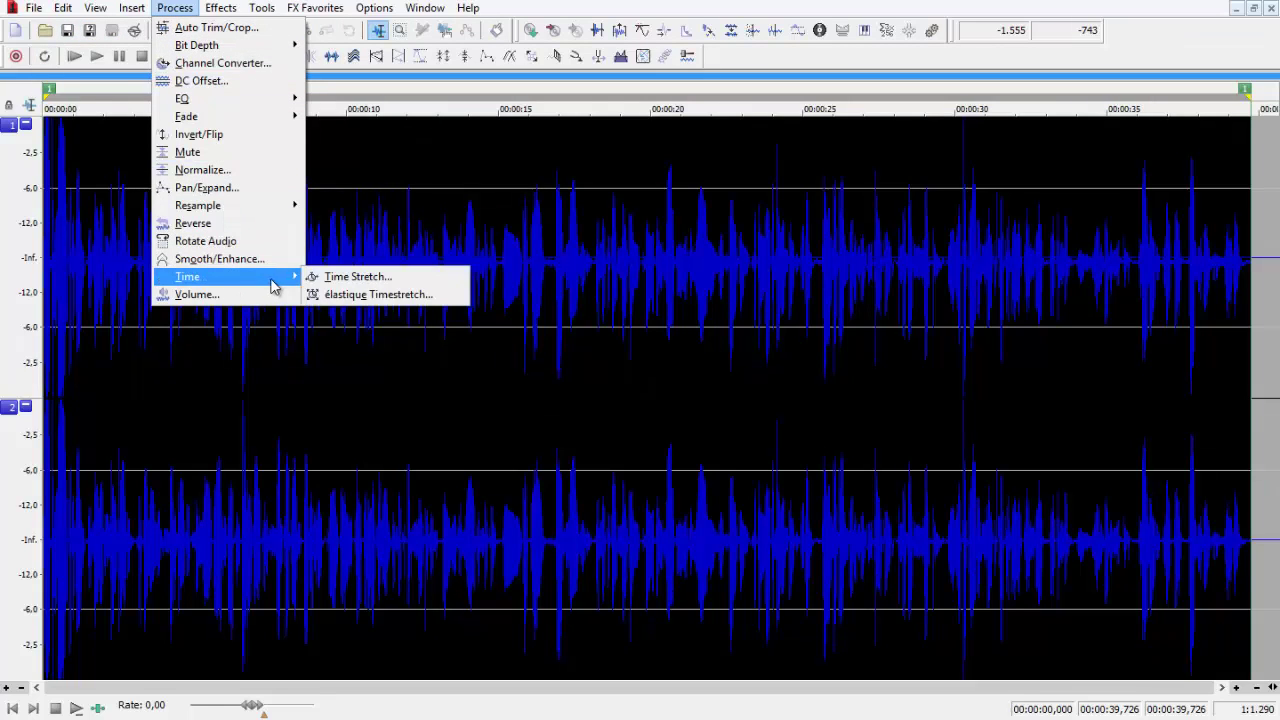
{"action": "left_click", "coordinate": [365, 279]}
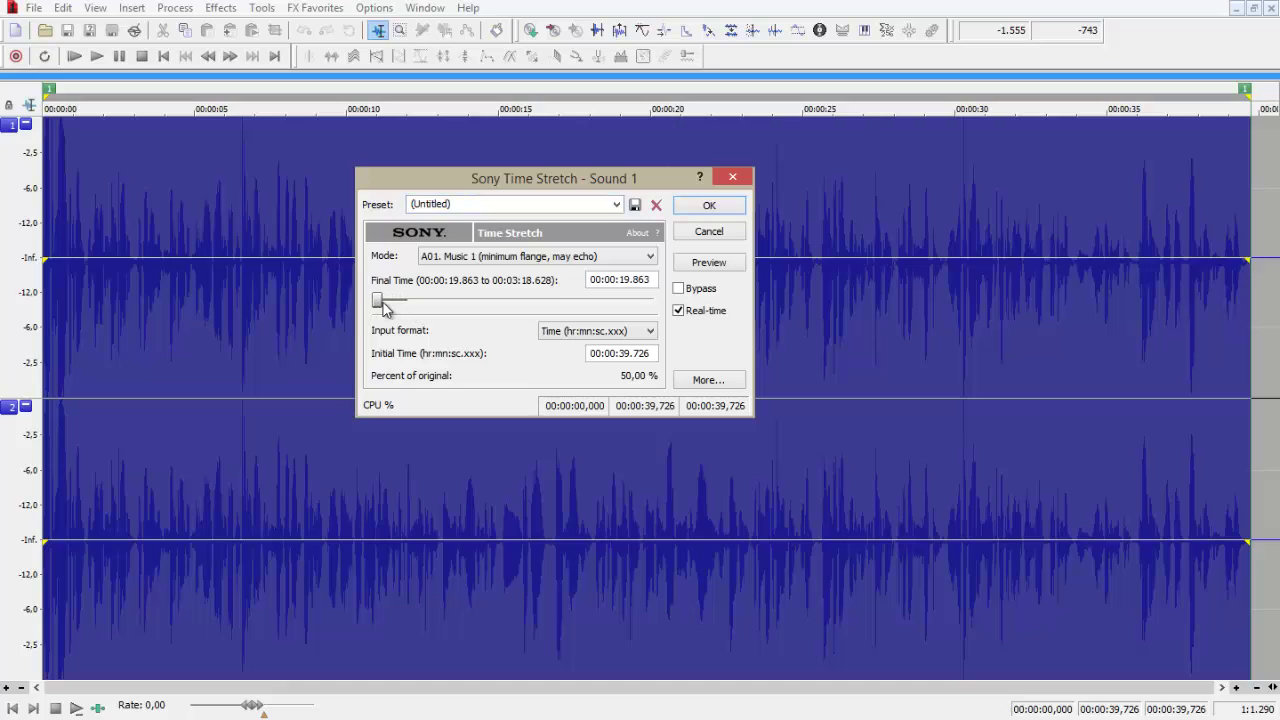
- Try slowing the recording down to a final time of 00:01:16.194 and preview the stretch
{"action": "left_click_drag", "start_coordinate": [384, 306], "coordinate": [470, 311]}
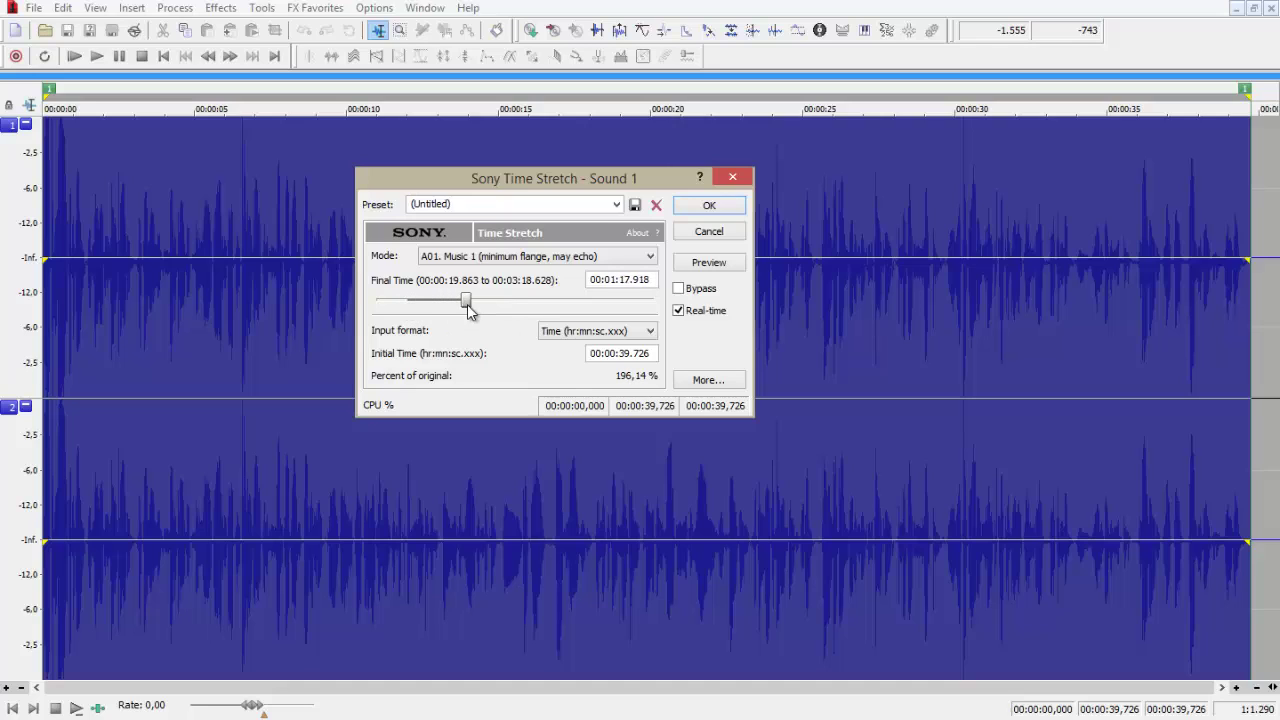
{"action": "left_click", "coordinate": [709, 263]}
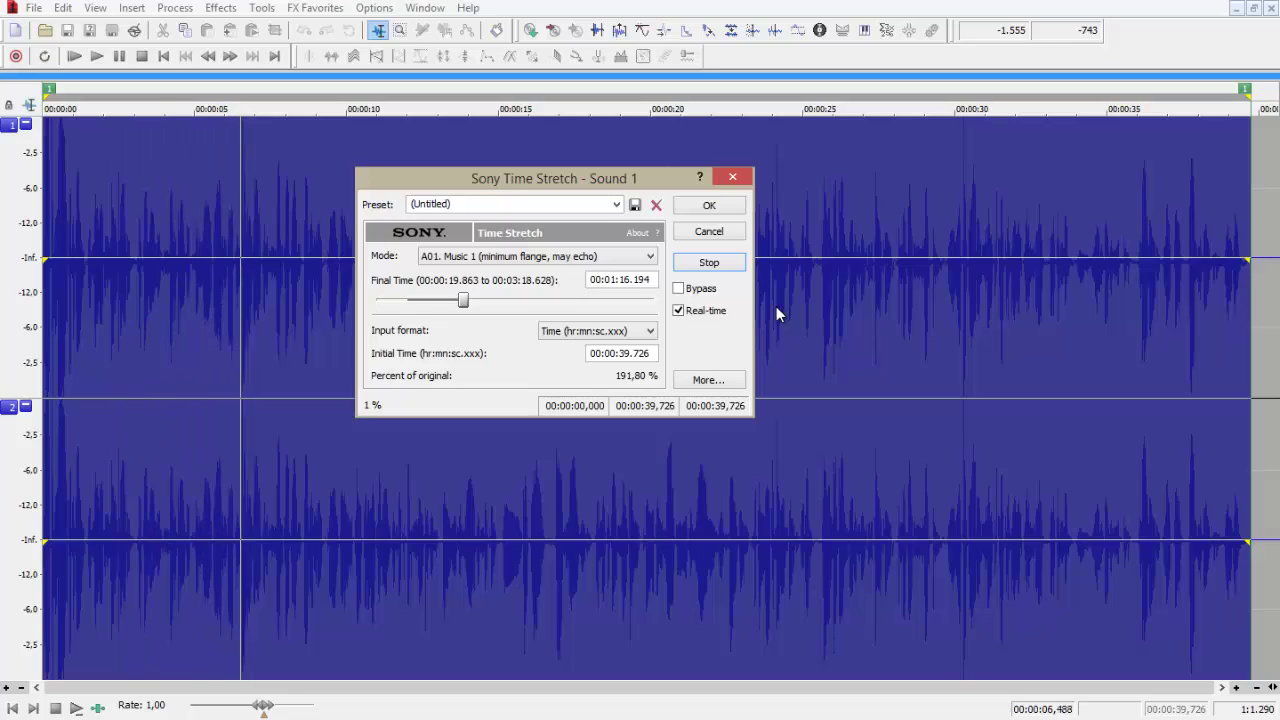
{"action": "left_click", "coordinate": [704, 266]}
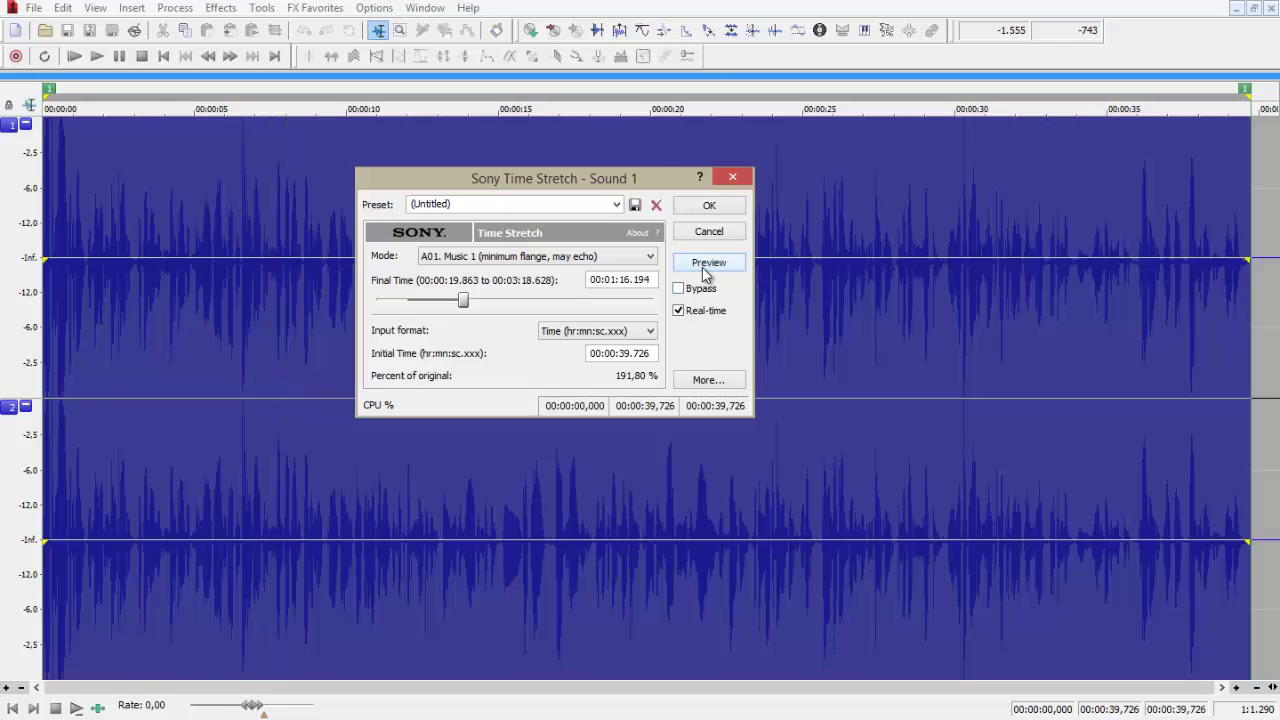
- Shorten the recording's final time to 00:00:36.532 while previewing it, and apply the Time Stretch
{"action": "left_click_drag", "start_coordinate": [462, 304], "coordinate": [416, 314]}
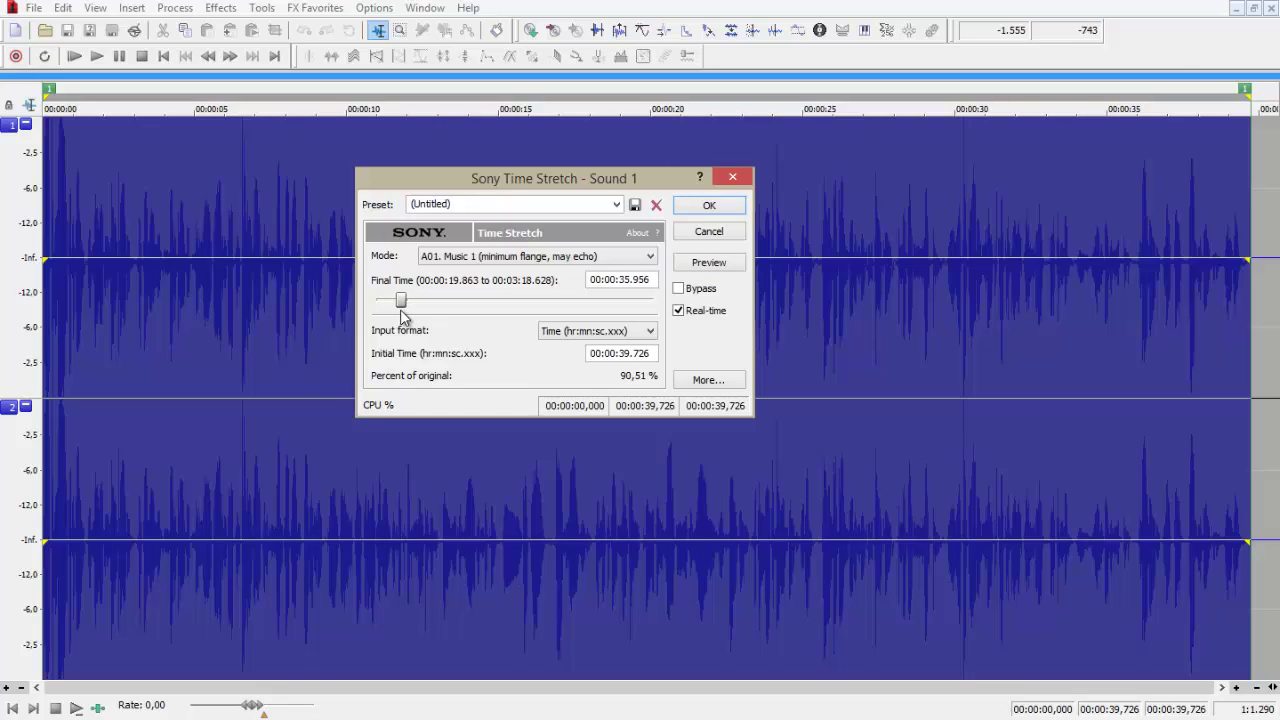
{"action": "left_click", "coordinate": [712, 263]}
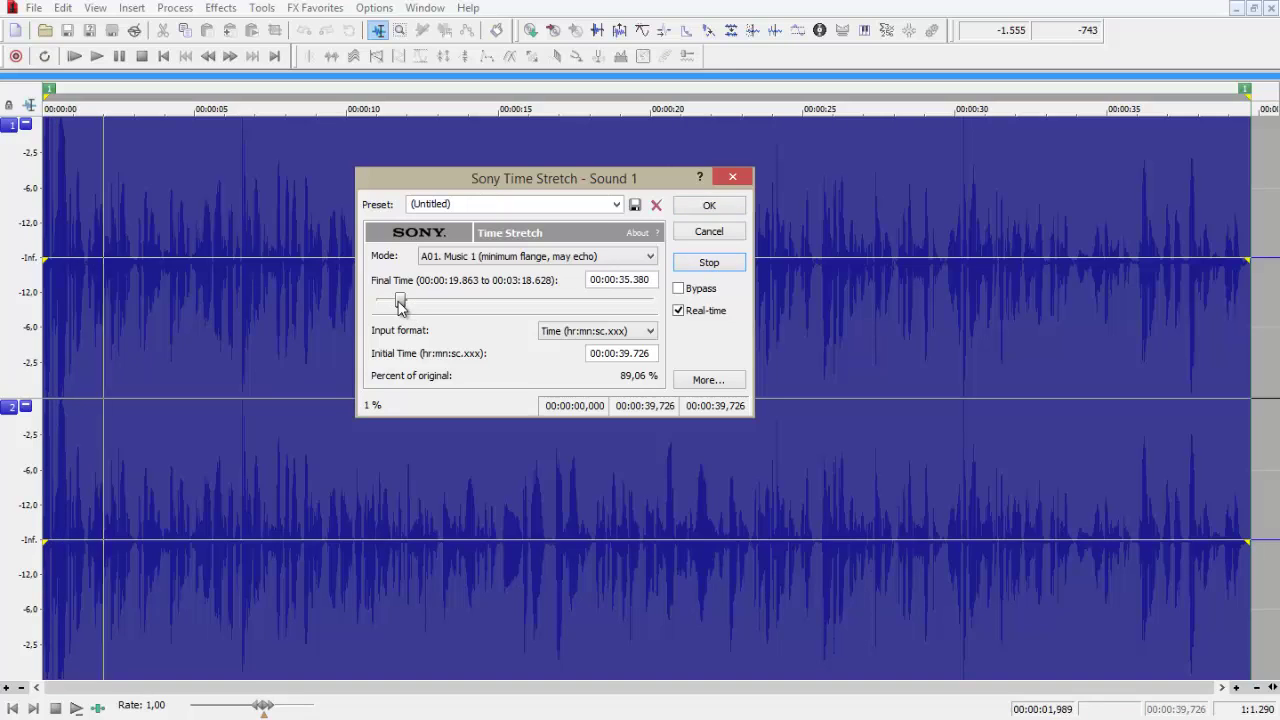
{"action": "left_click_drag", "start_coordinate": [399, 305], "coordinate": [403, 306]}
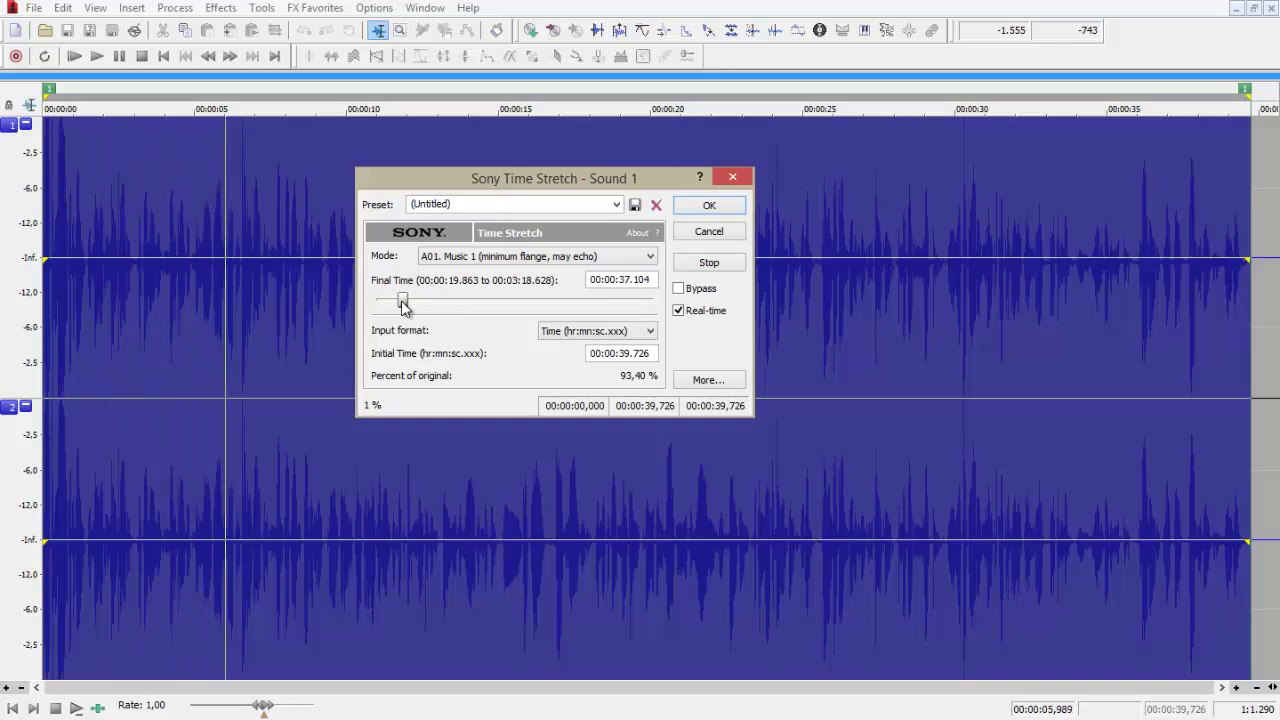
{"action": "left_click_drag", "start_coordinate": [403, 305], "coordinate": [403, 306]}
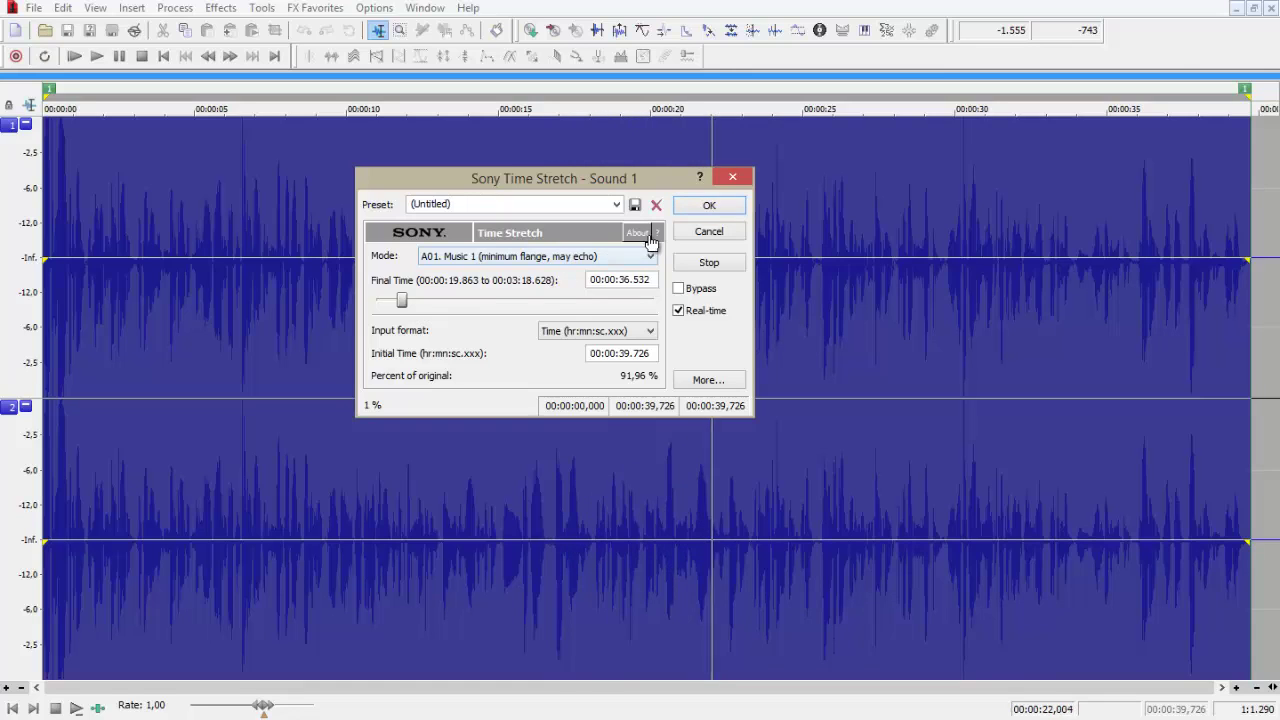
{"action": "left_click", "coordinate": [712, 207]}
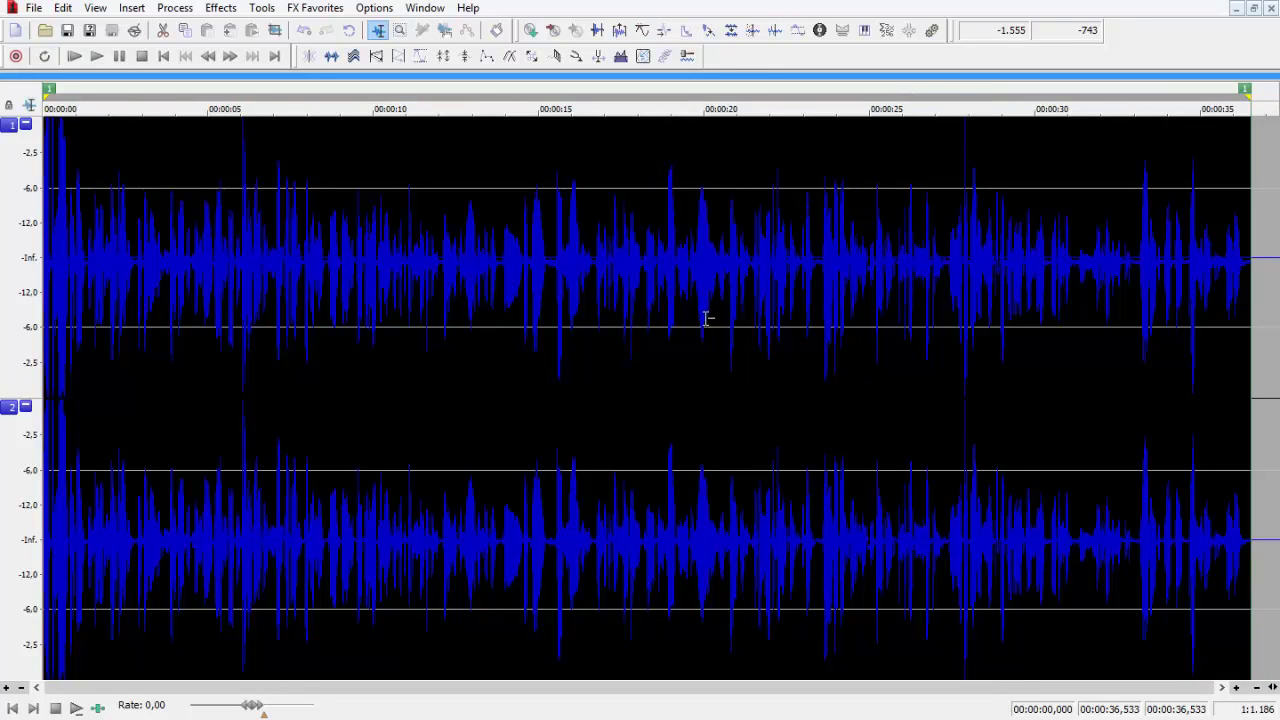
- Apply Noise Reduction to the whole recording, reducing noise by 8,8 dB with a noise bias of 14,1 dB, while previewing
{"action": "left_click", "coordinate": [264, 8]}
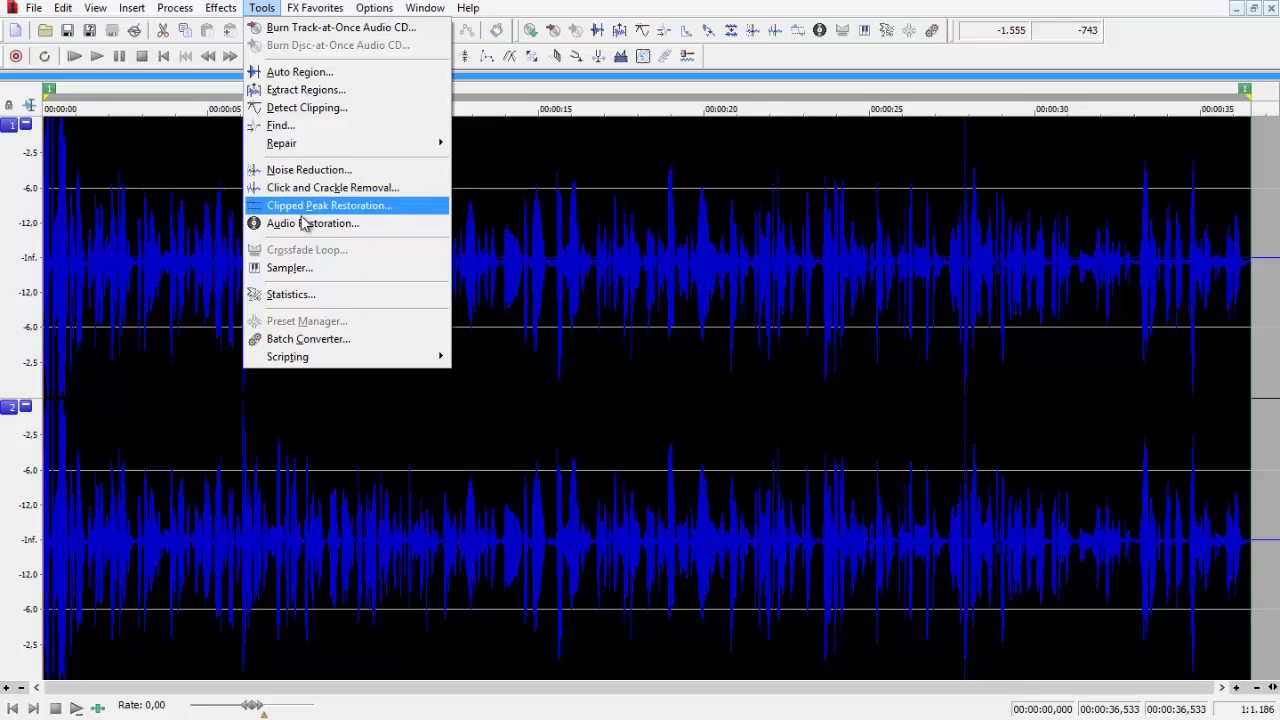
{"action": "left_click", "coordinate": [318, 172]}
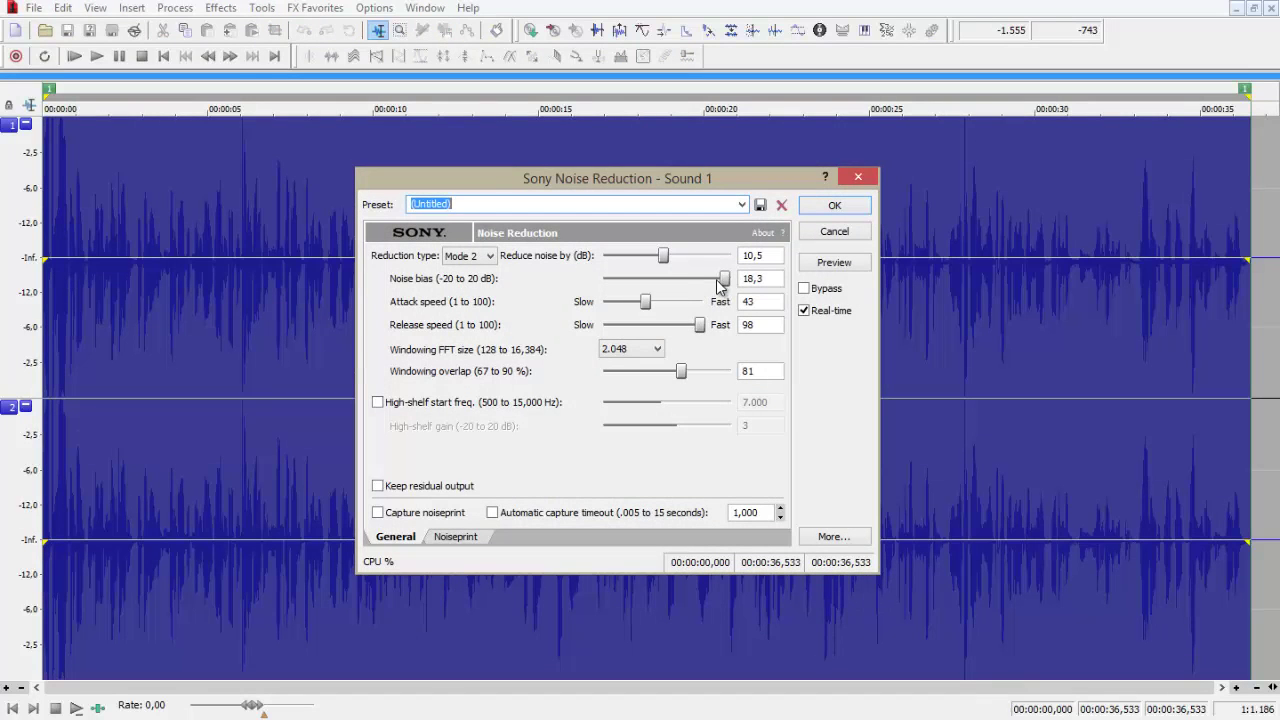
{"action": "left_click_drag", "start_coordinate": [727, 283], "coordinate": [688, 286]}
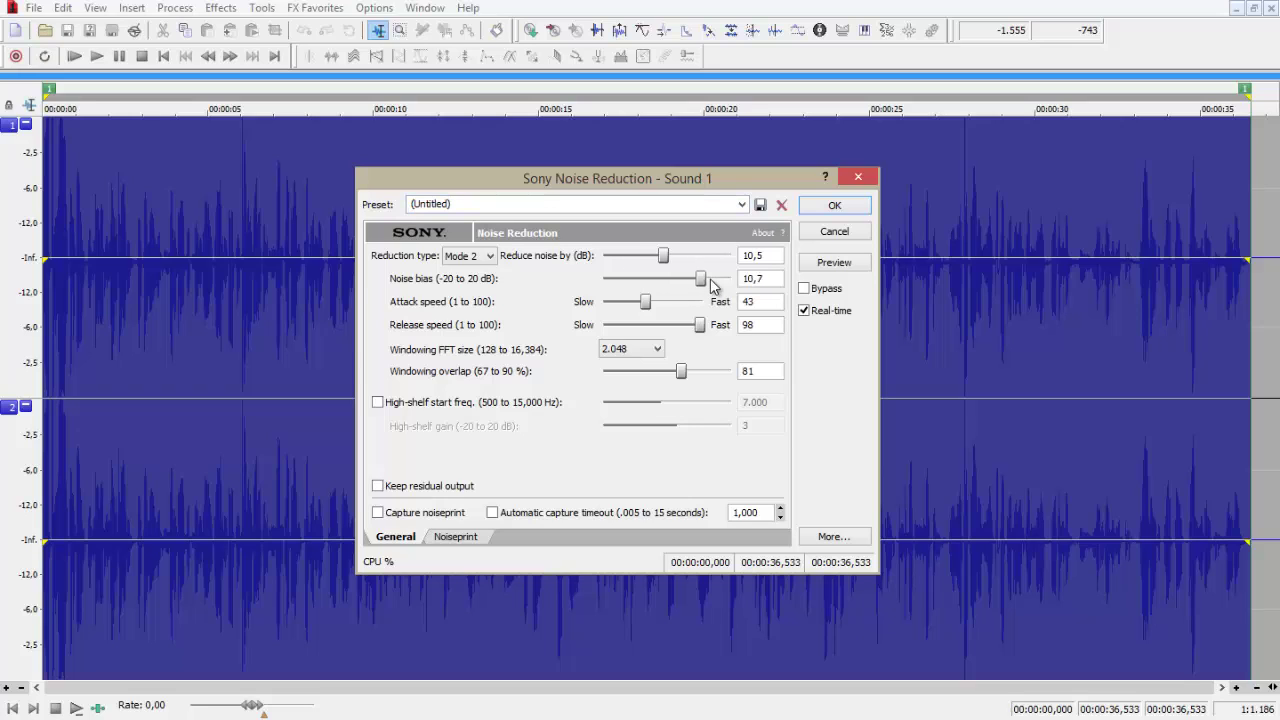
{"action": "left_click", "coordinate": [836, 264]}
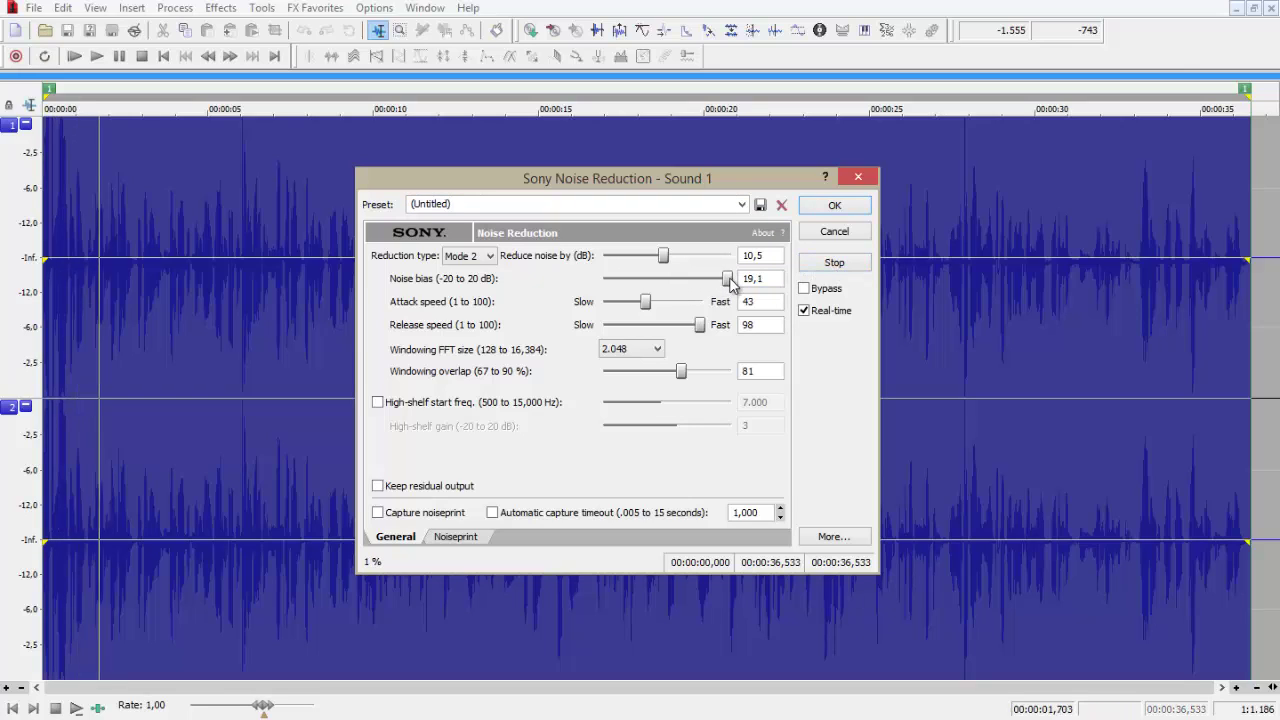
{"action": "mouse_move", "coordinate": [709, 281]}
{"action": "left_mouse_down"}
{"action": "mouse_move", "coordinate": [705, 257]}
{"action": "mouse_move", "coordinate": [653, 264]}
{"action": "mouse_move", "coordinate": [712, 280]}
{"action": "left_mouse_up"}
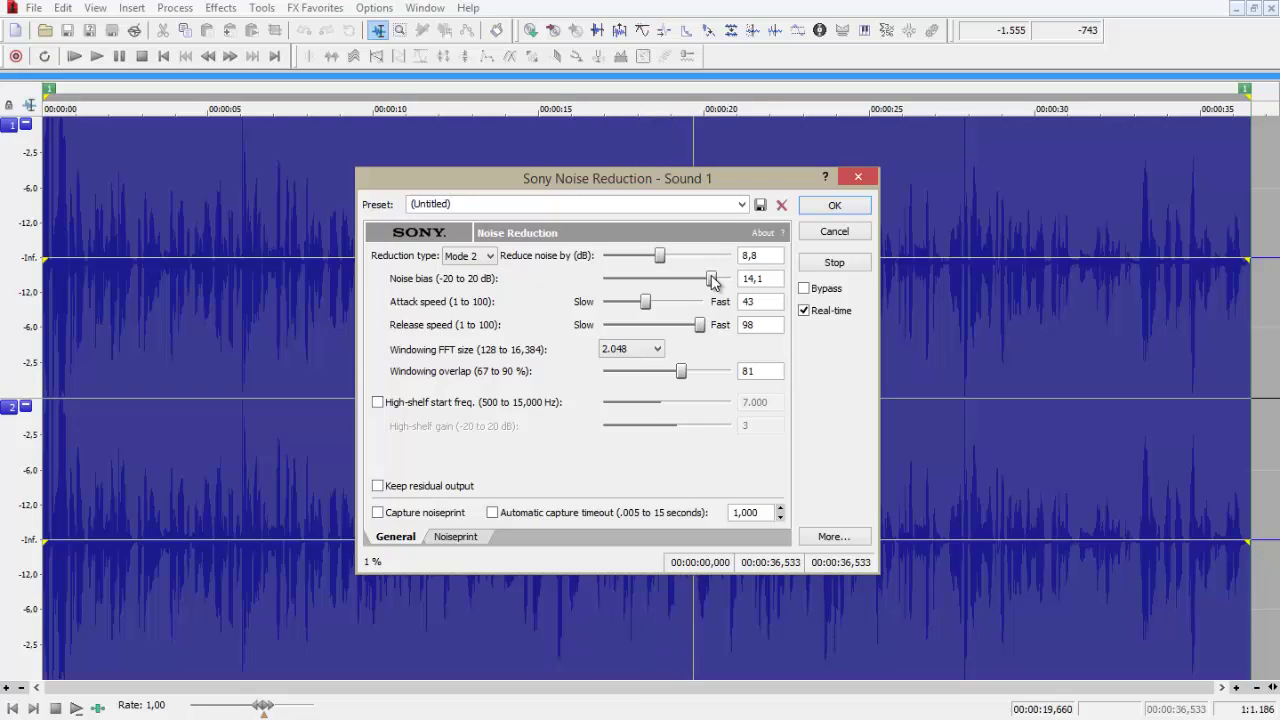
{"action": "left_click", "coordinate": [833, 207]}
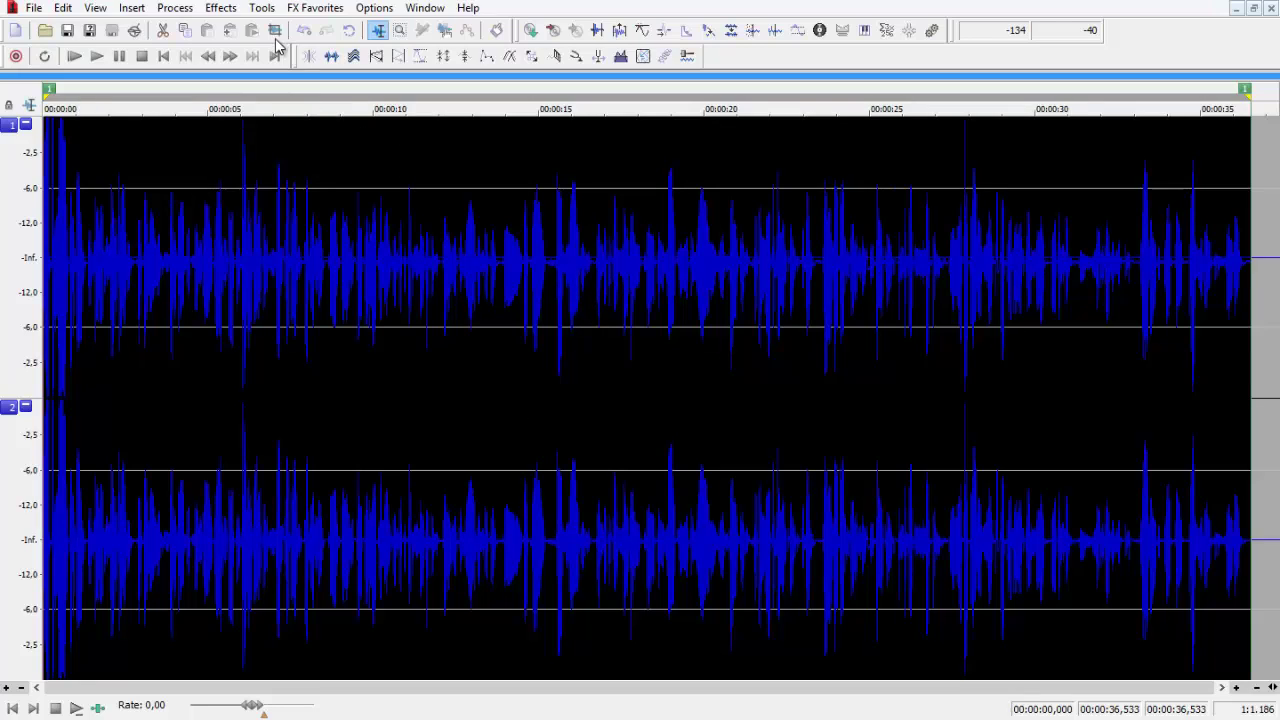
- Open Wave Hammer for the whole recording and preview it with threshold -1,8 dB, ratio 3,7:1 and output gain 10,6 dB
{"action": "left_click", "coordinate": [222, 8]}
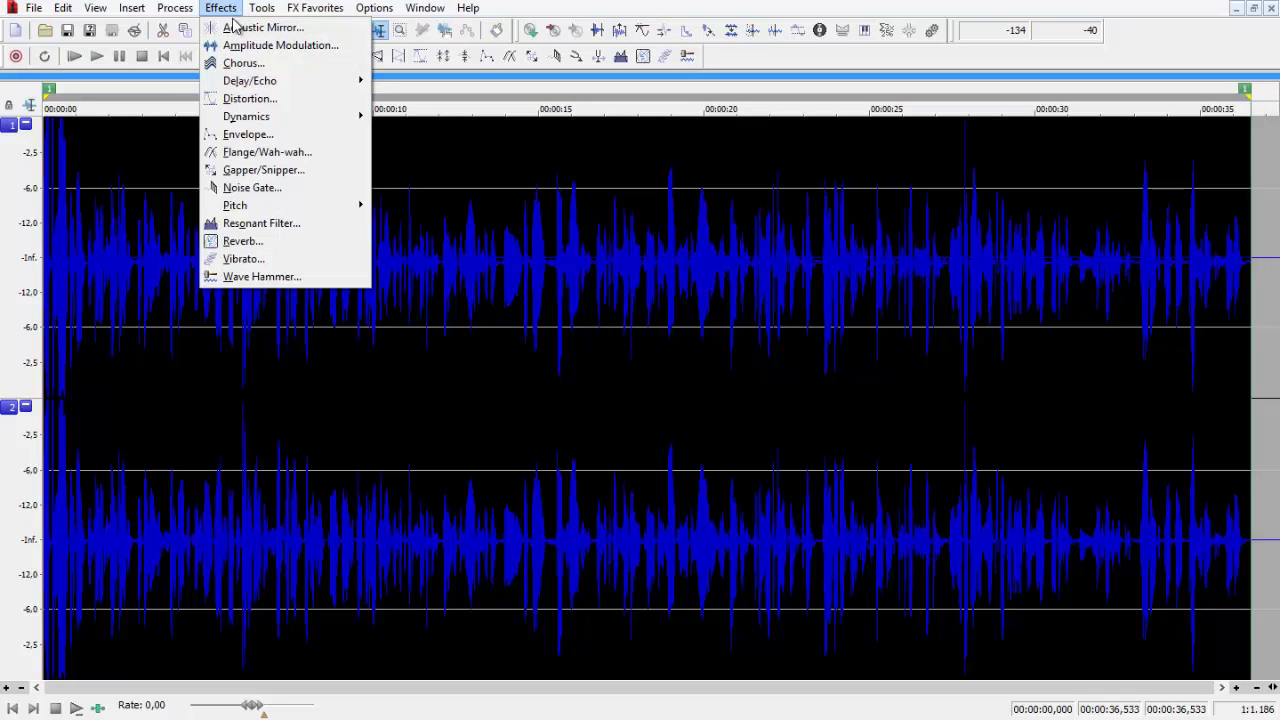
{"action": "left_click", "coordinate": [244, 280]}
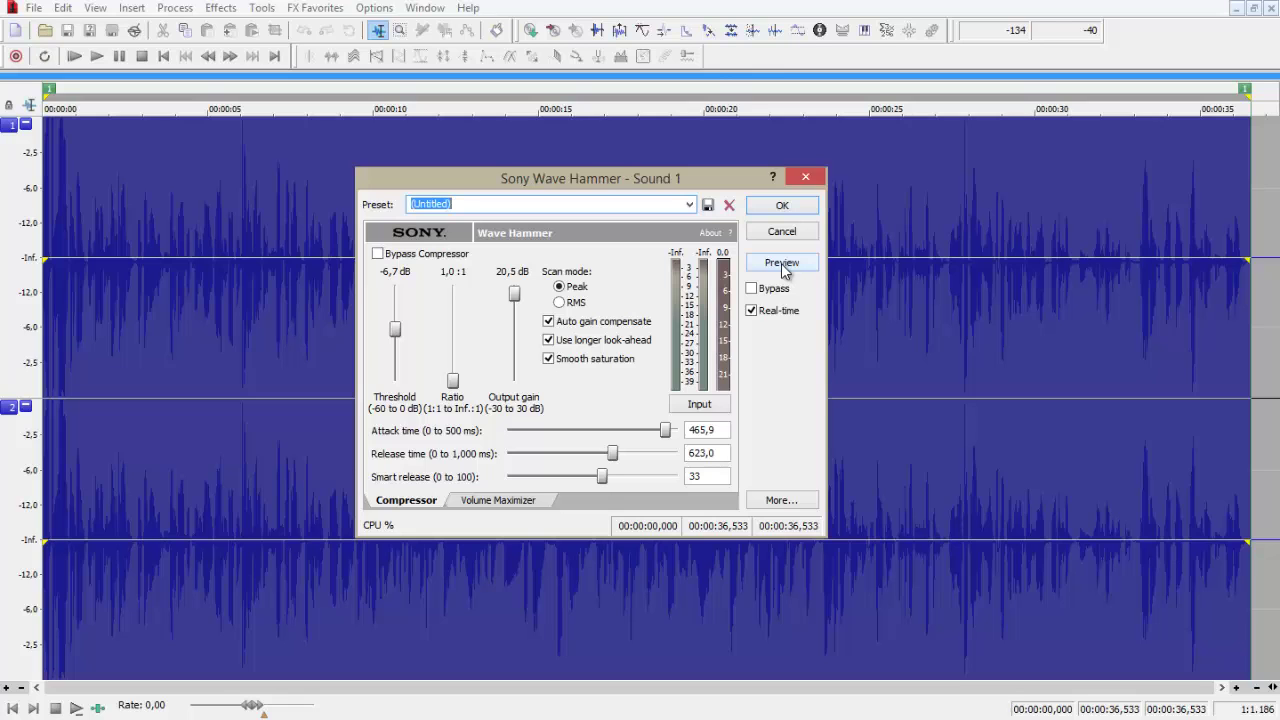
{"action": "left_click", "coordinate": [781, 263]}
{"action": "mouse_move", "coordinate": [518, 300]}
{"action": "left_mouse_down"}
{"action": "mouse_move", "coordinate": [514, 366]}
{"action": "mouse_move", "coordinate": [514, 300]}
{"action": "left_mouse_up"}
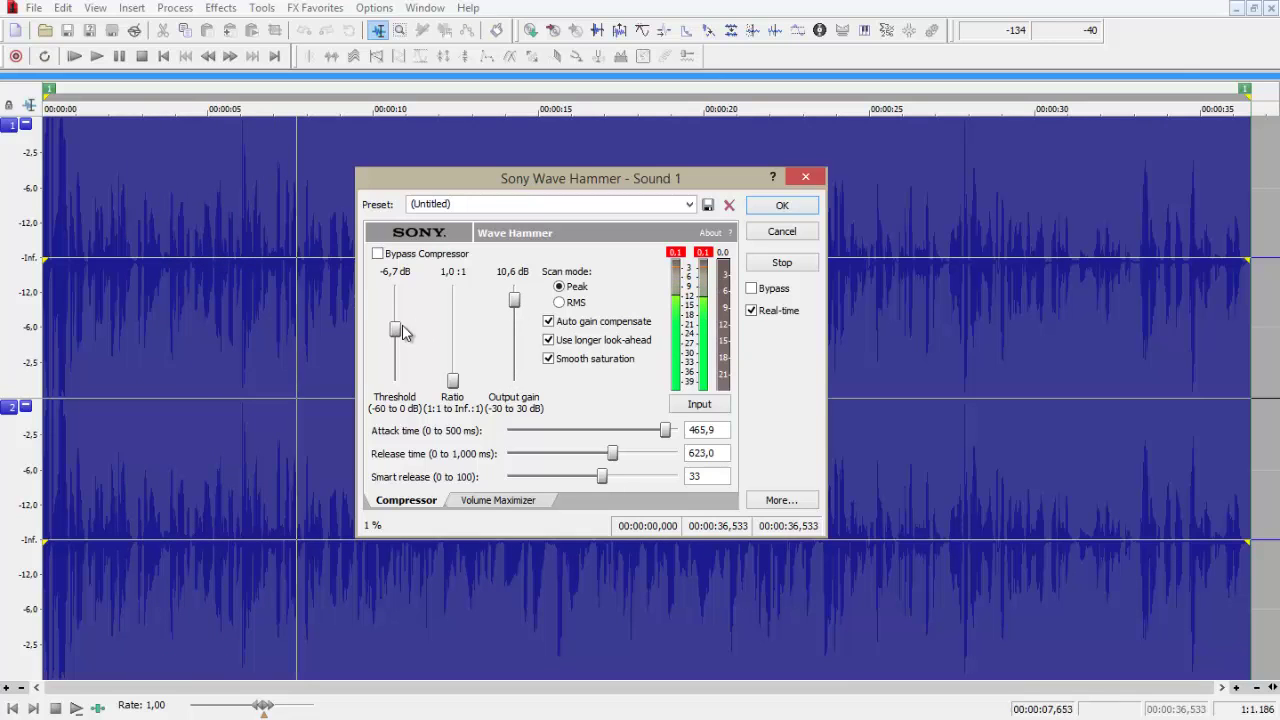
{"action": "left_click_drag", "start_coordinate": [395, 329], "coordinate": [395, 301]}
{"action": "left_click_drag", "start_coordinate": [452, 384], "coordinate": [452, 358]}
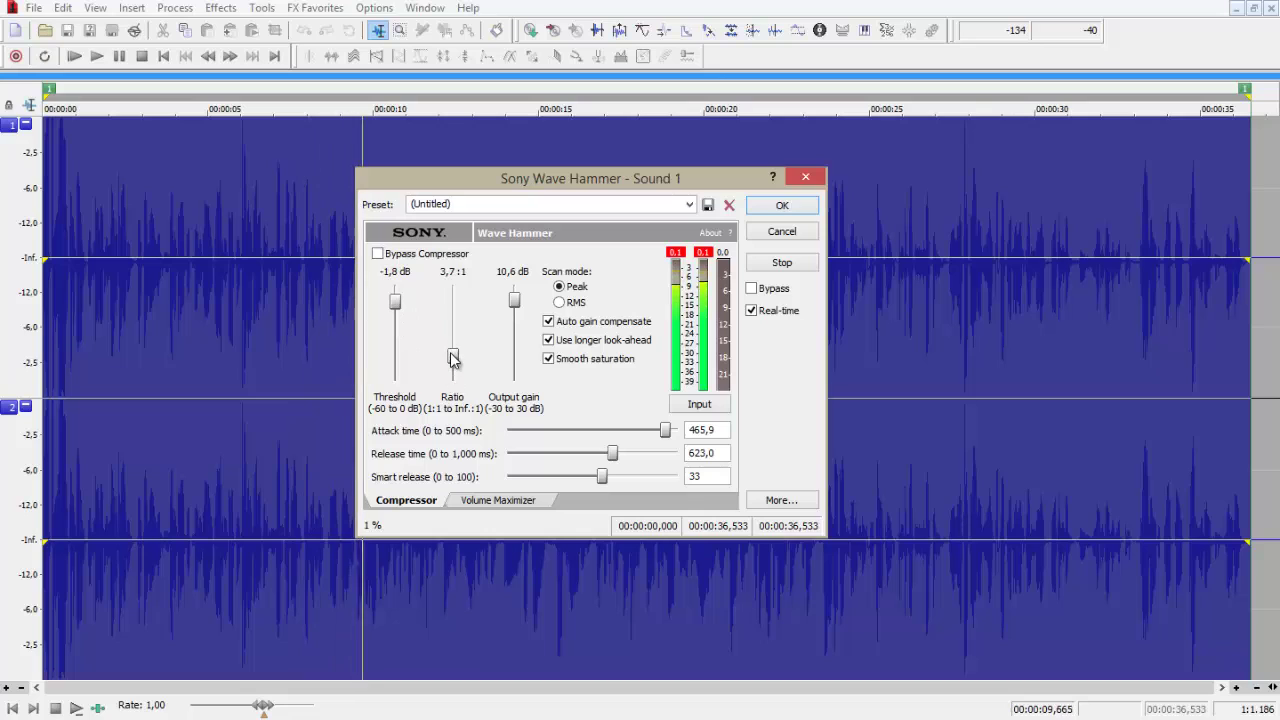
- Set the compressor's ratio to 5,9:1 and its output gain to 4,0 dB while the preview plays
{"action": "left_click_drag", "start_coordinate": [514, 302], "coordinate": [515, 314]}
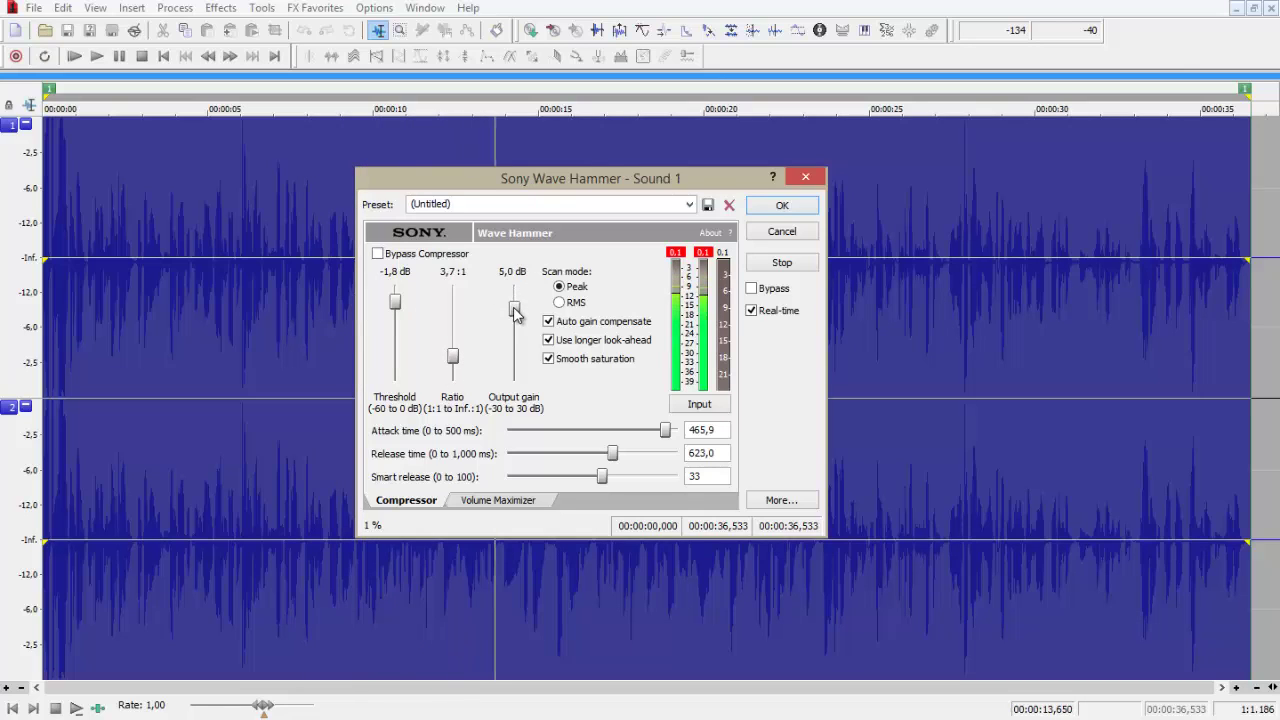
{"action": "left_click_drag", "start_coordinate": [453, 361], "coordinate": [455, 369]}
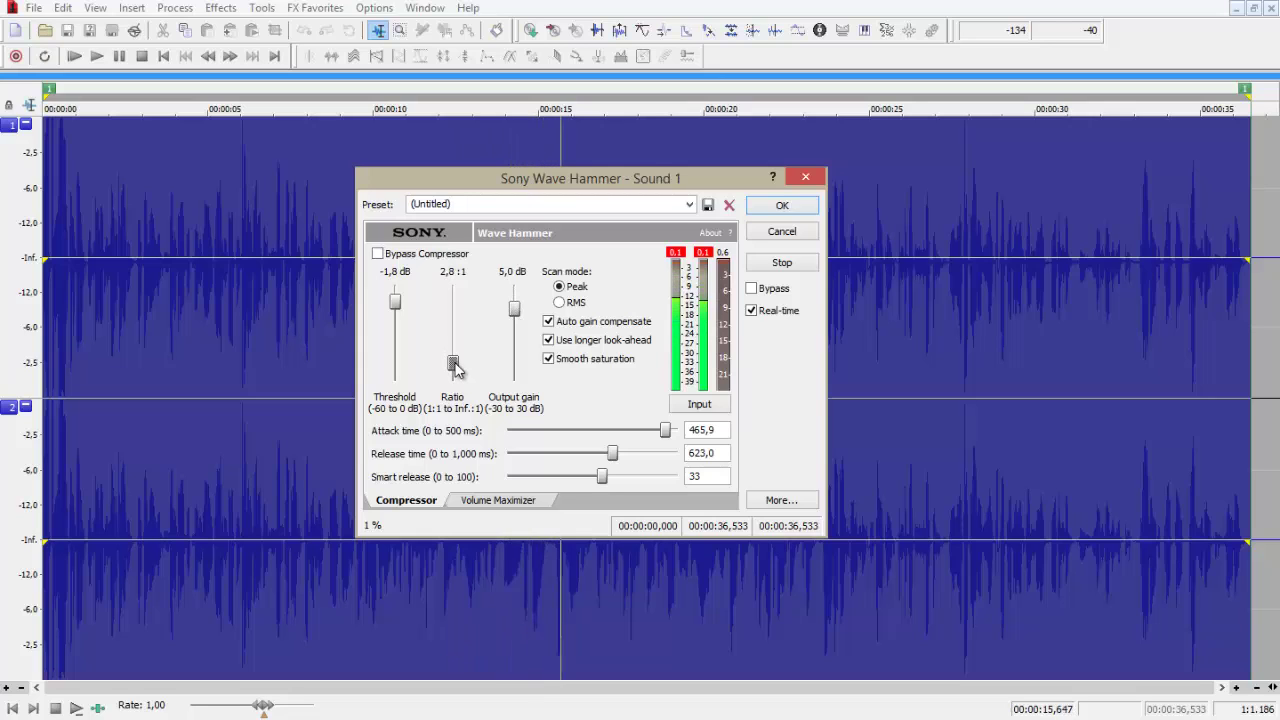
{"action": "left_click_drag", "start_coordinate": [514, 312], "coordinate": [512, 305]}
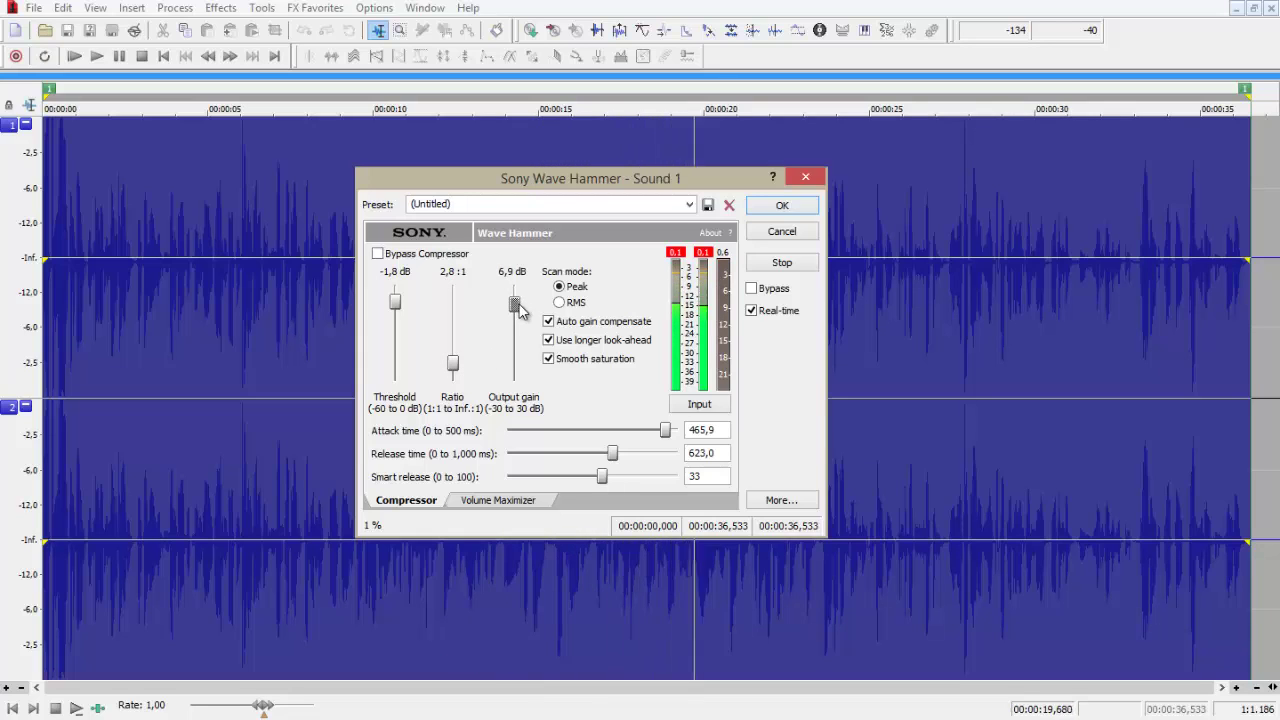
{"action": "mouse_move", "coordinate": [453, 363]}
{"action": "left_mouse_down"}
{"action": "mouse_move", "coordinate": [455, 375]}
{"action": "mouse_move", "coordinate": [453, 342]}
{"action": "left_mouse_up"}
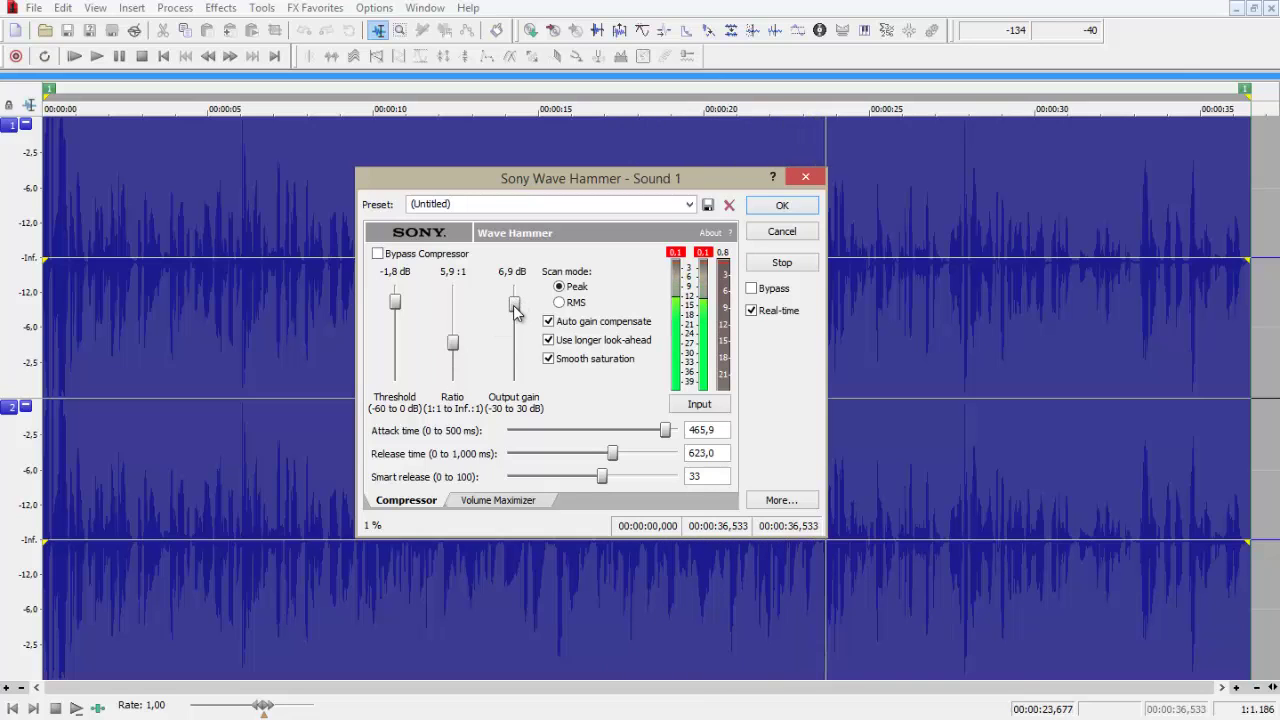
{"action": "left_click_drag", "start_coordinate": [514, 307], "coordinate": [514, 314]}
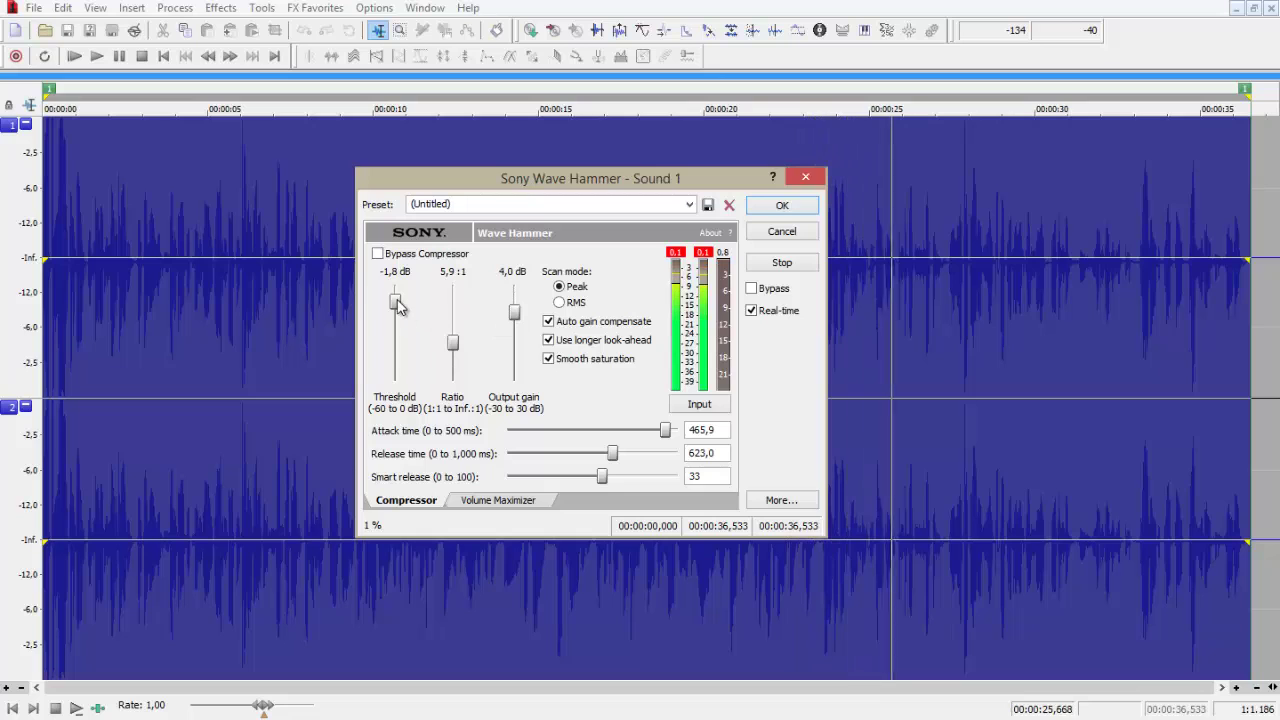
- Try lowering the compressor threshold to -34,9 dB with an output gain of 1,5 dB during the preview
{"action": "left_click_drag", "start_coordinate": [395, 301], "coordinate": [395, 345]}
{"action": "mouse_move", "coordinate": [513, 311]}
{"action": "left_mouse_down"}
{"action": "mouse_move", "coordinate": [514, 289]}
{"action": "mouse_move", "coordinate": [515, 307]}
{"action": "left_mouse_up"}
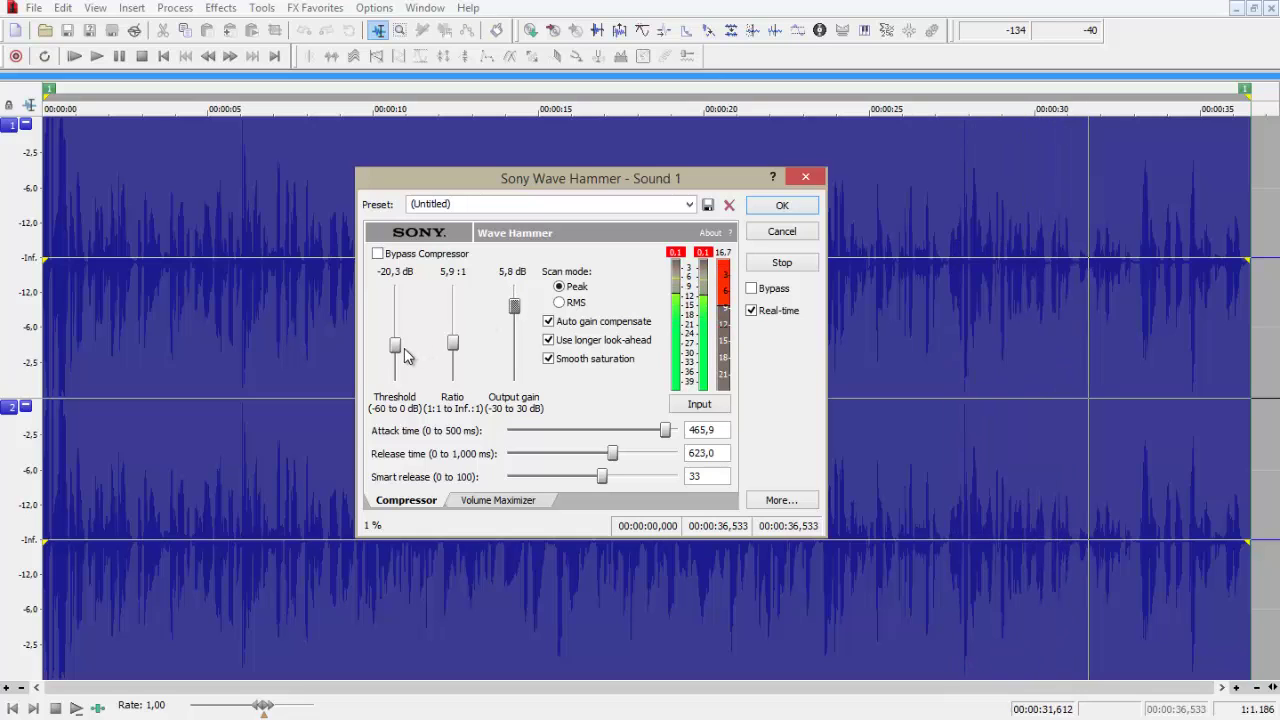
{"action": "left_click_drag", "start_coordinate": [395, 345], "coordinate": [395, 364]}
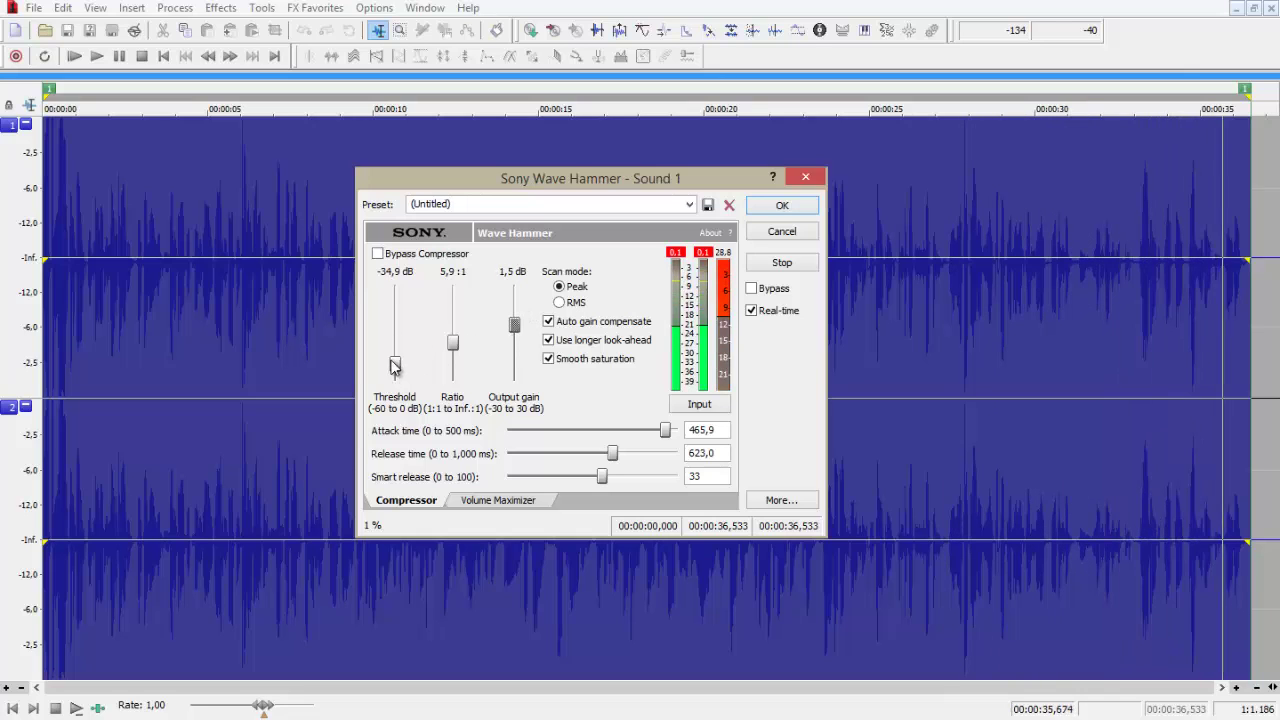
- Set the threshold to -1,9 dB and the output gain to 11,4 dB while previewing, and apply Wave Hammer to the recording
{"action": "left_click_drag", "start_coordinate": [395, 364], "coordinate": [405, 309]}
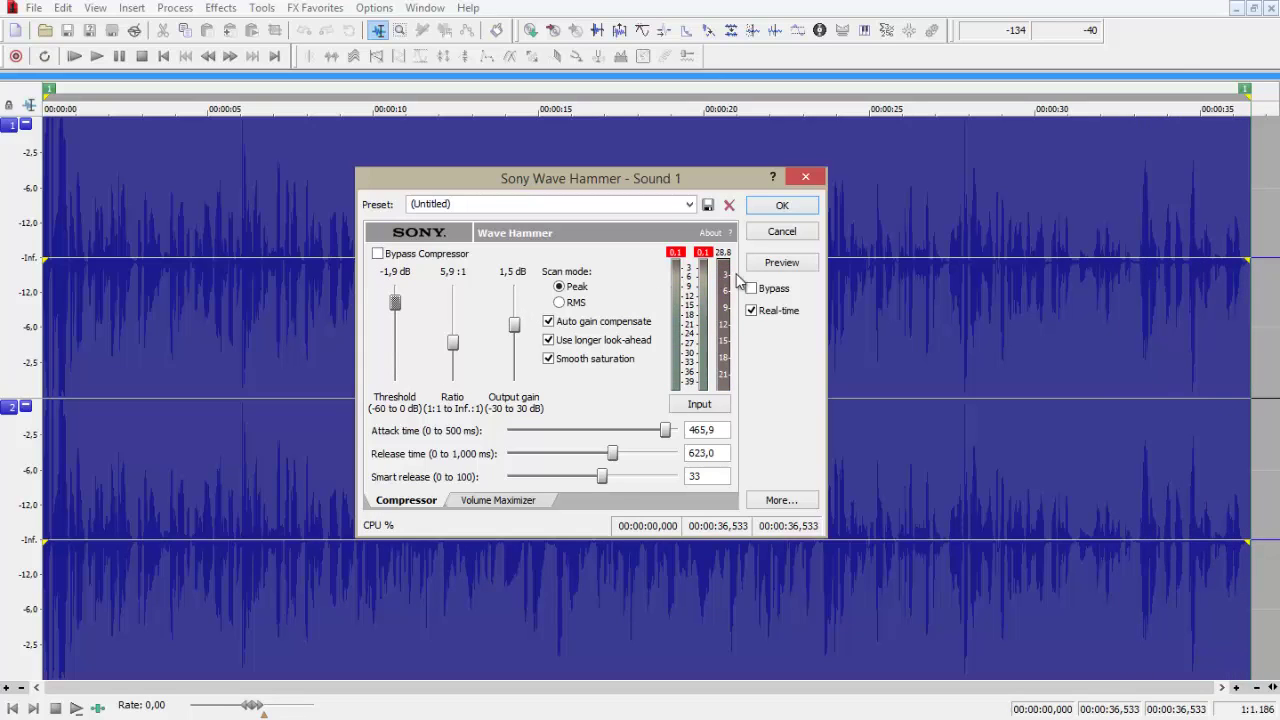
{"action": "left_click", "coordinate": [780, 263]}
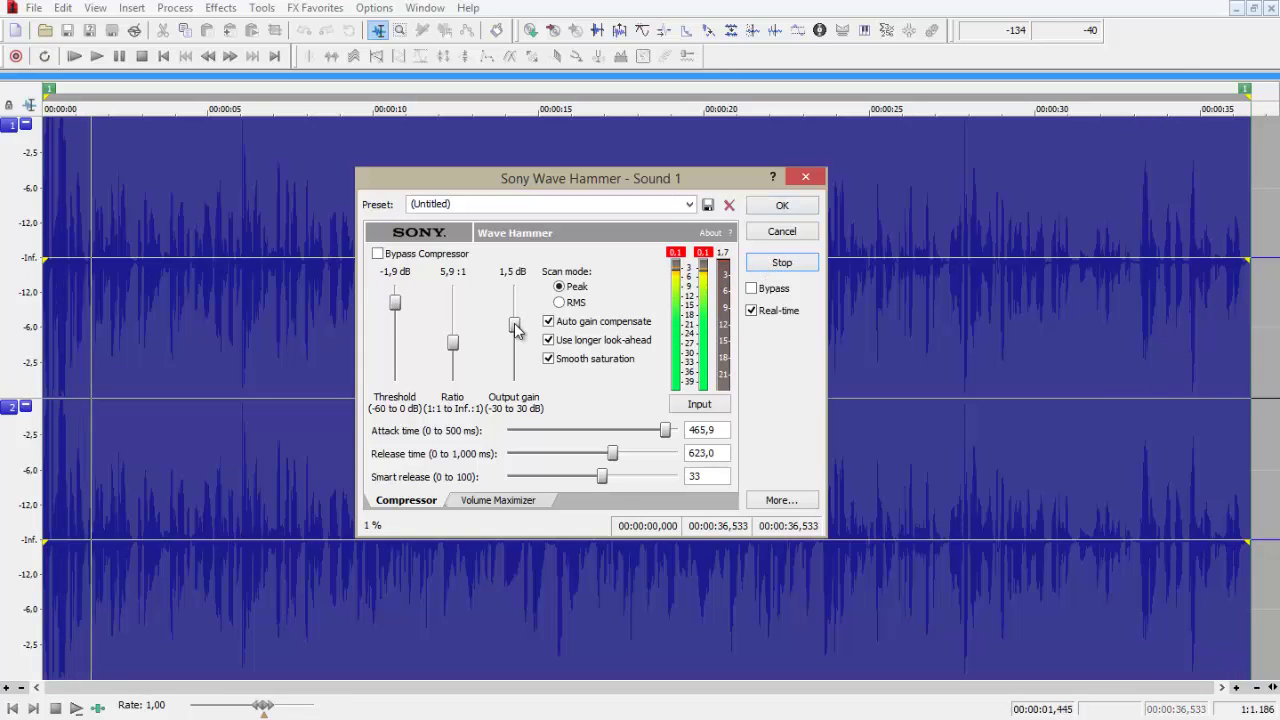
{"action": "left_click_drag", "start_coordinate": [515, 330], "coordinate": [512, 294]}
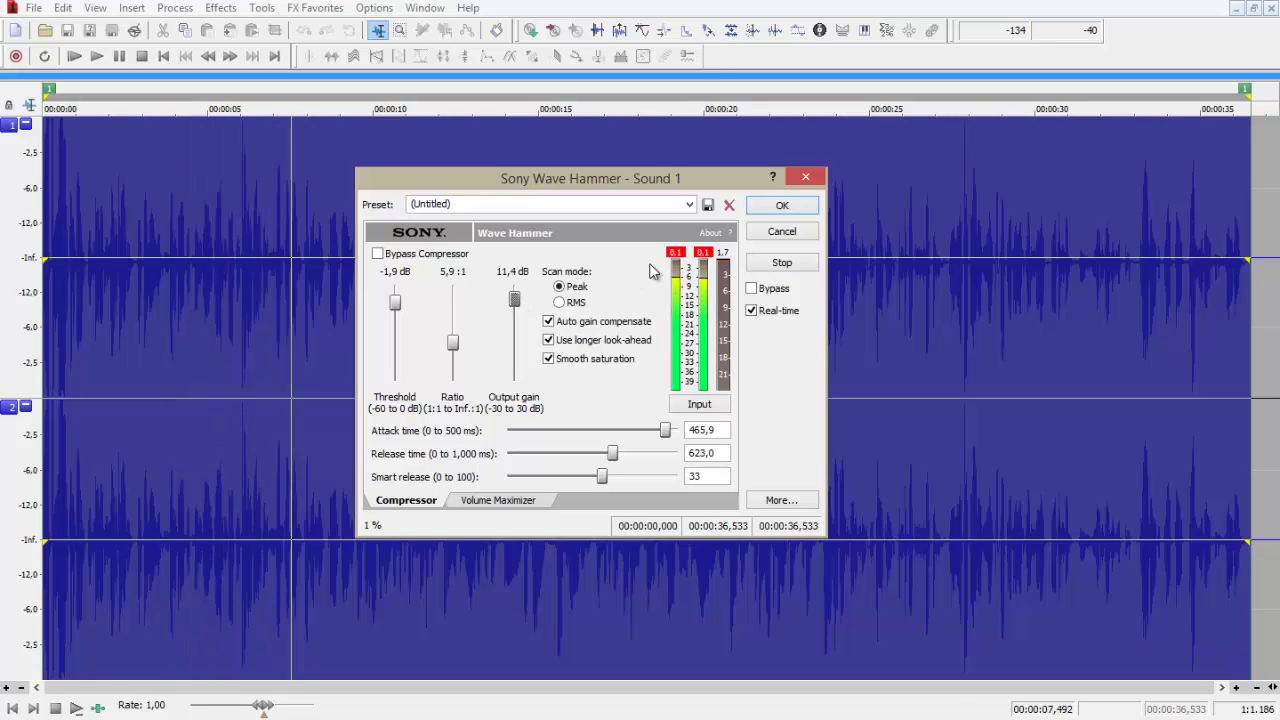
{"action": "left_click", "coordinate": [794, 207]}
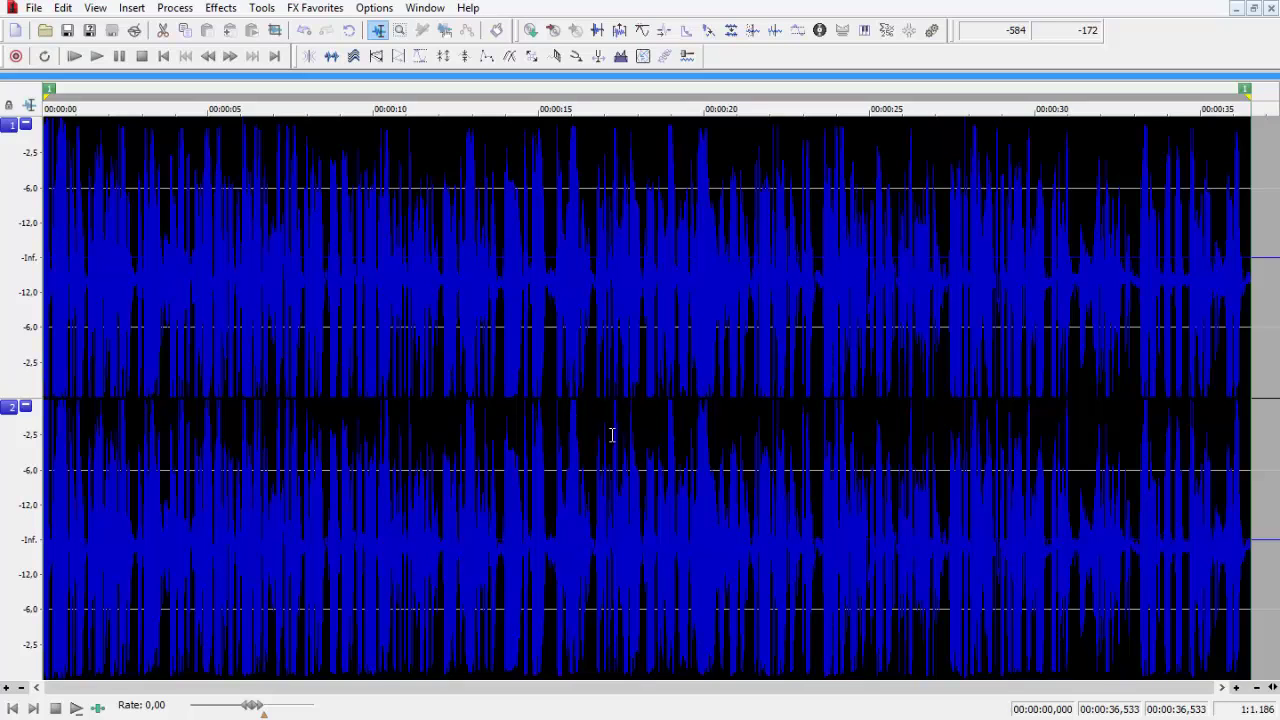
- Listen to the section from 00:00:21,455 to 00:00:23,429 and try deleting it from the recording
{"action": "left_click", "coordinate": [722, 427]}
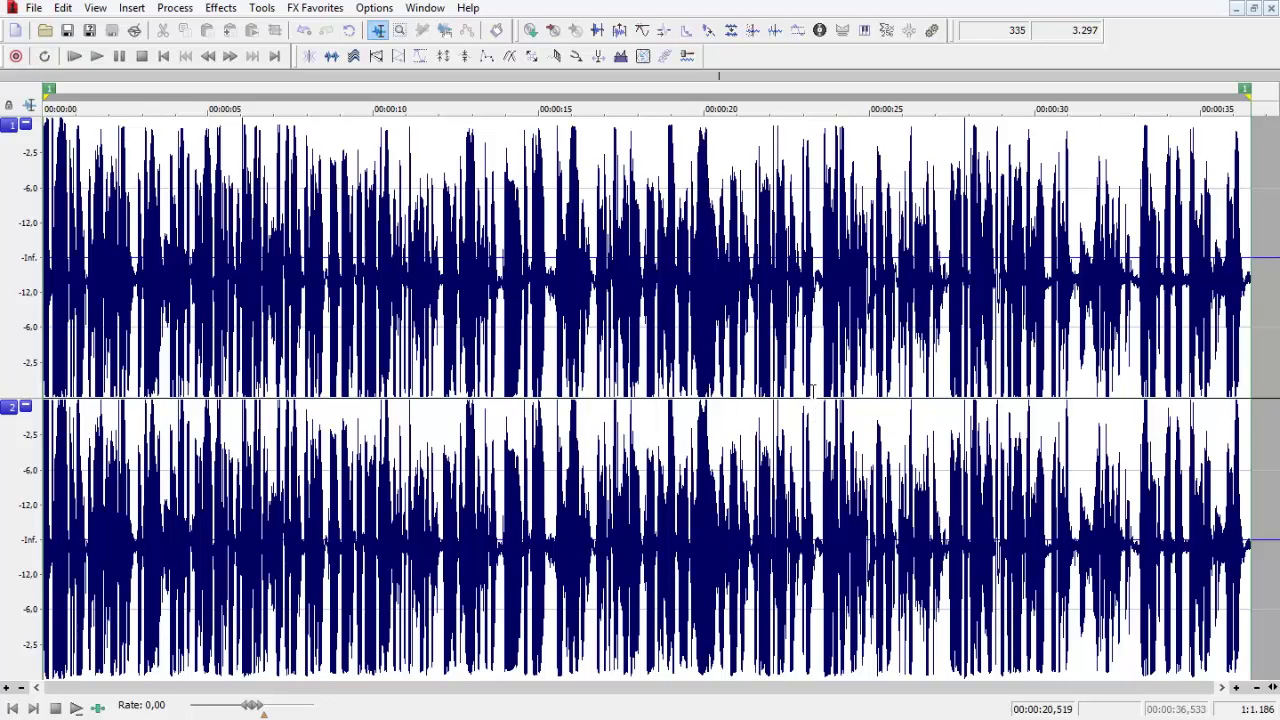
{"action": "scroll", "coordinate": [815, 405], "scroll_direction": "up", "scroll_amount": 2}
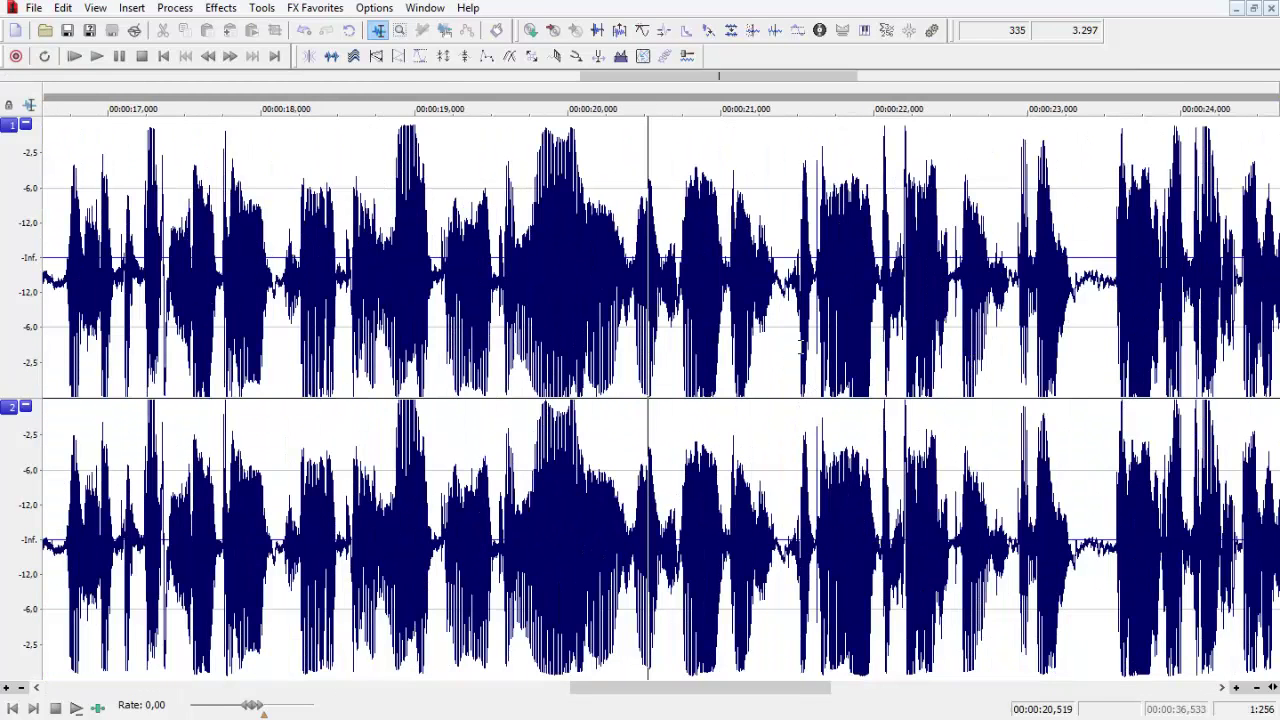
{"action": "left_click_drag", "start_coordinate": [791, 337], "coordinate": [1093, 384]}
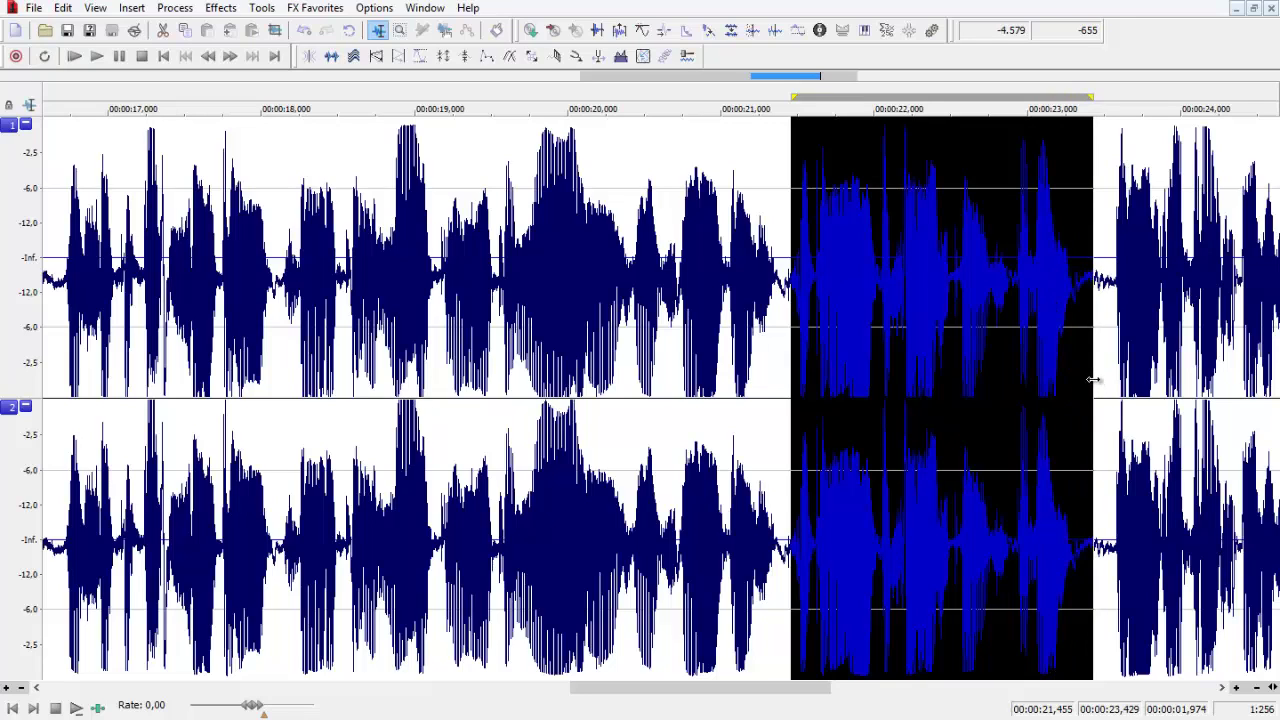
{"action": "key", "text": "space"}
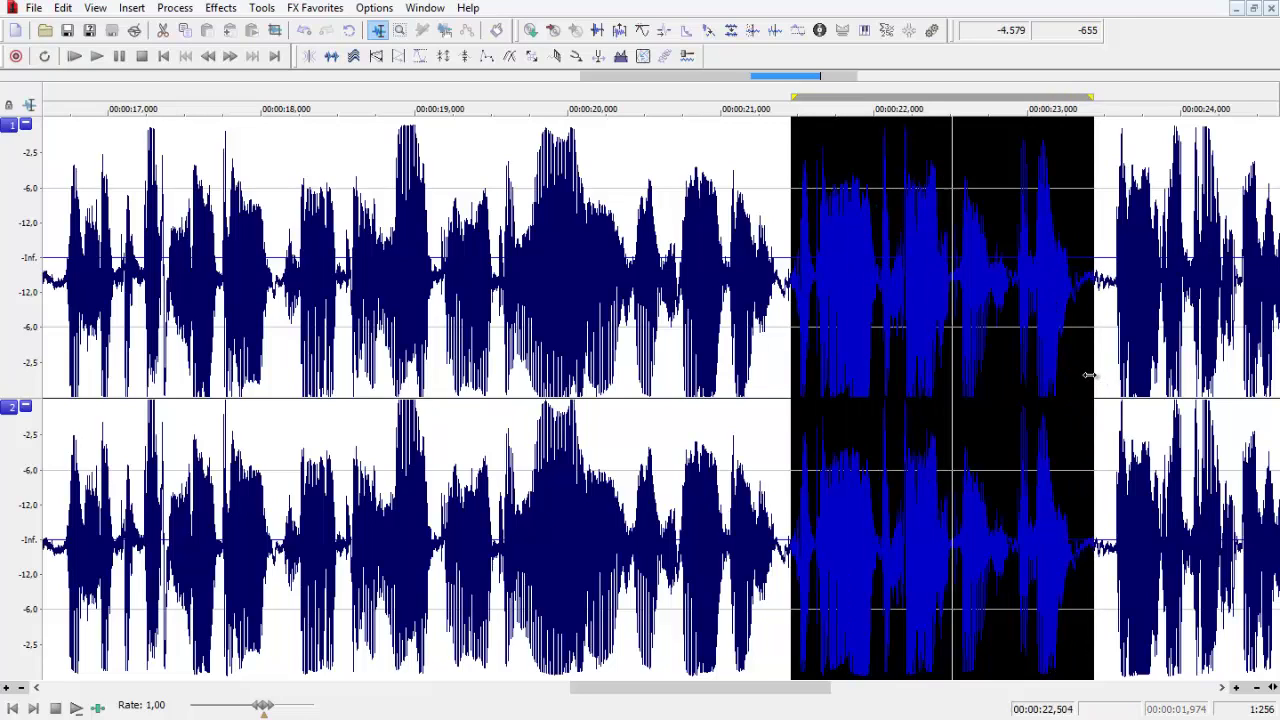
{"action": "key", "text": "space"}
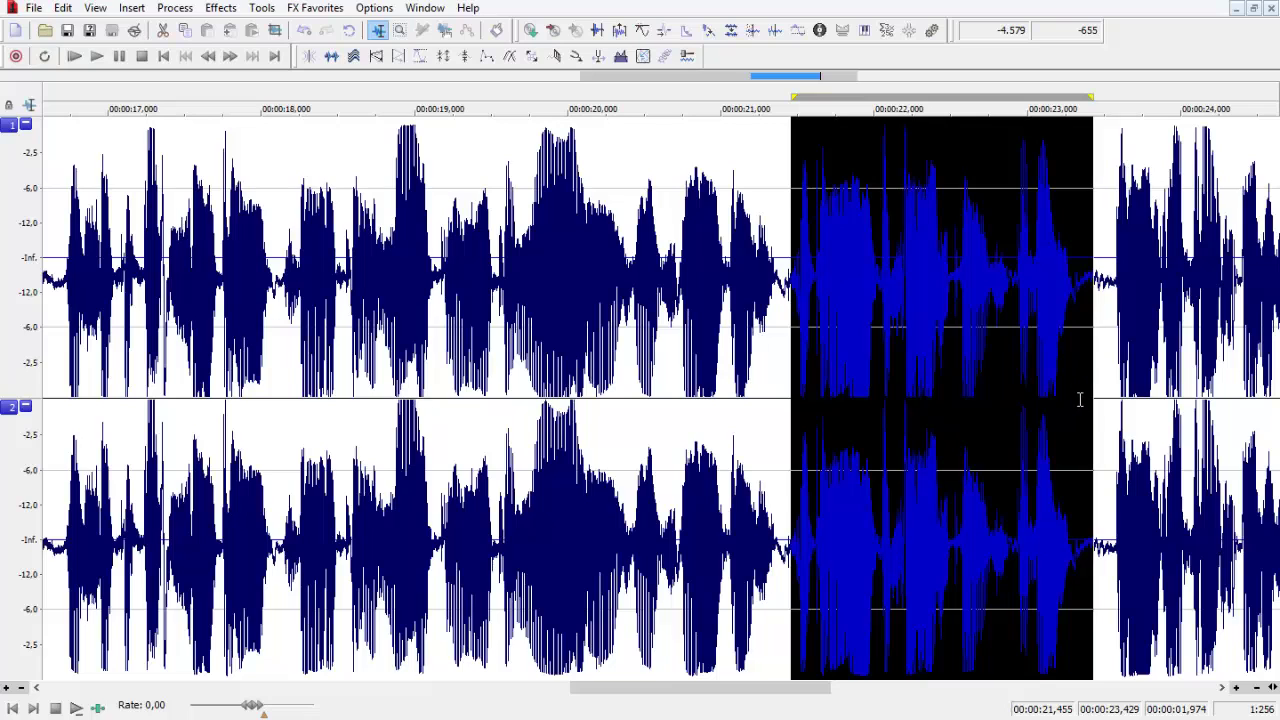
{"action": "key", "text": "Delete"}
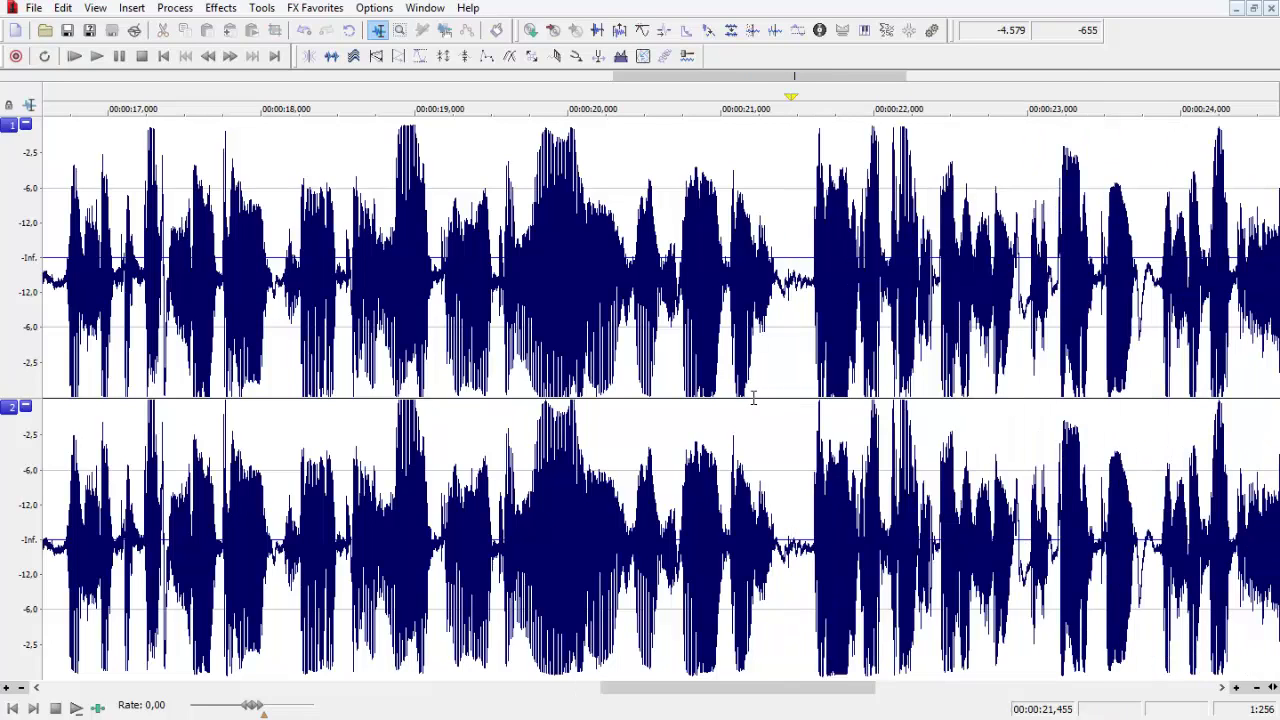
- Play the recording from 00:00:20,380 across the cut to check how the joined speech sounds
{"action": "left_click", "coordinate": [627, 377]}
{"action": "key", "text": "space"}
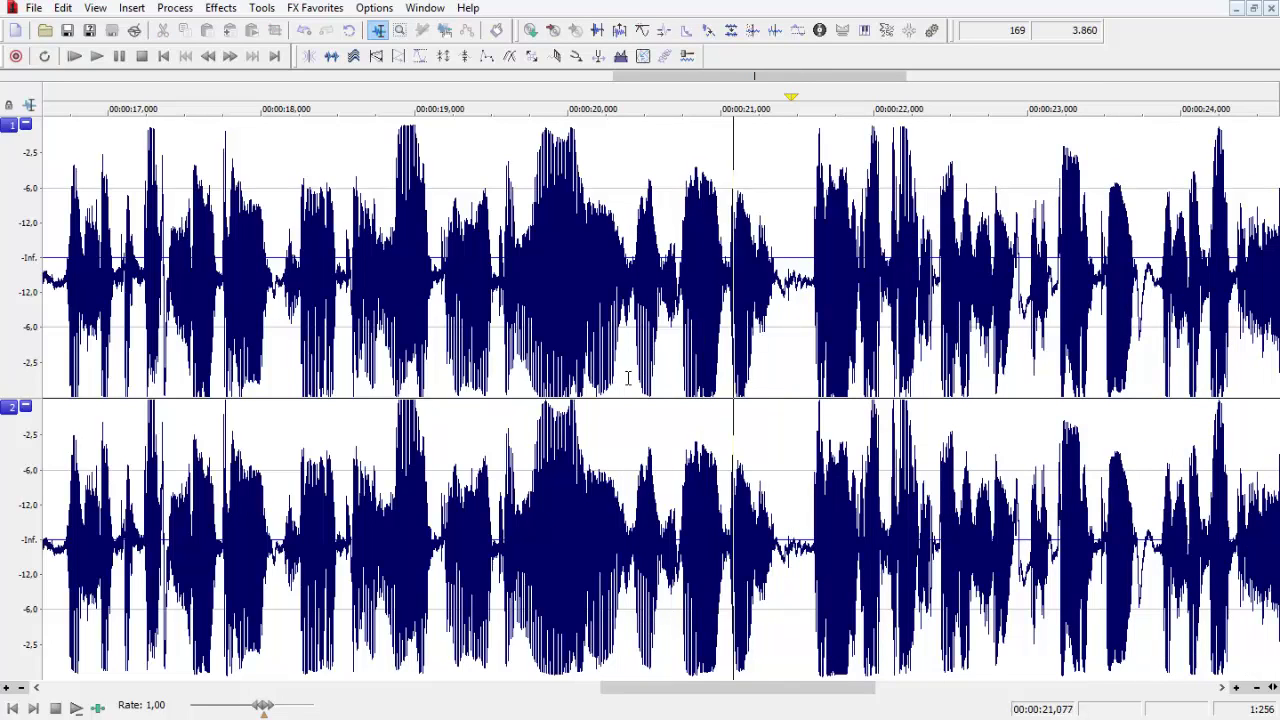
{"action": "key", "text": "space"}
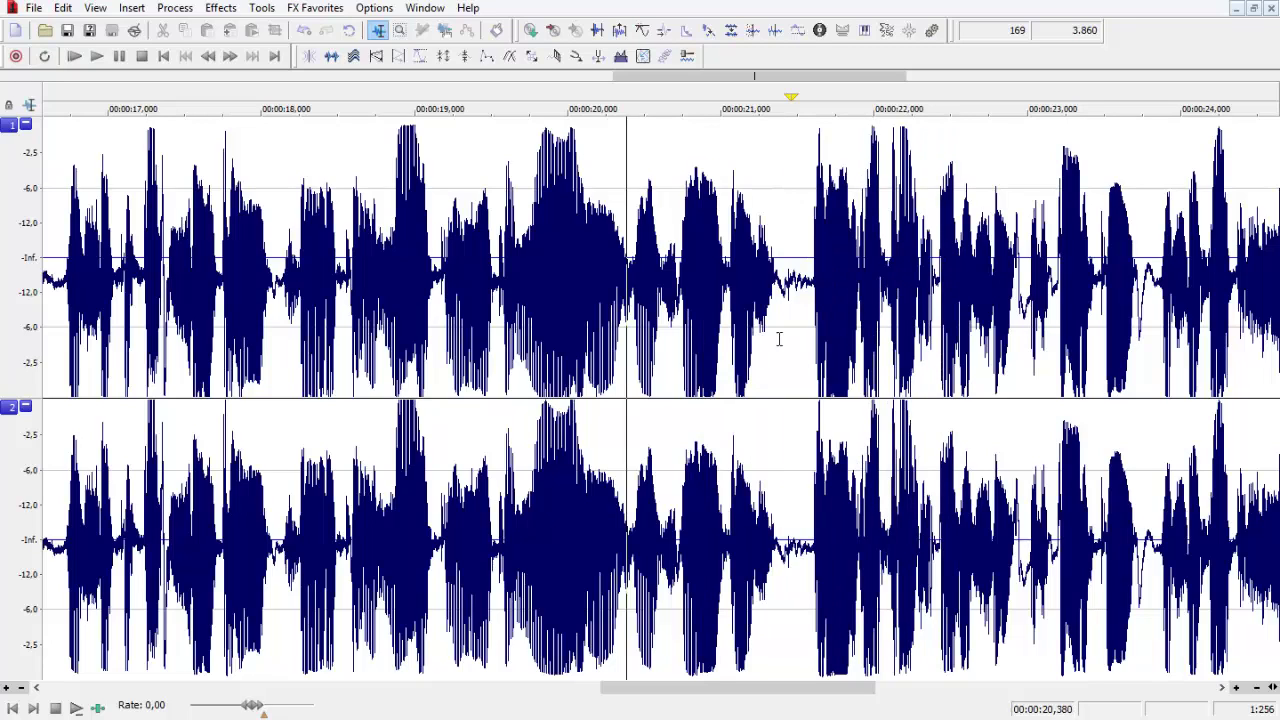
{"action": "key", "text": "space"}
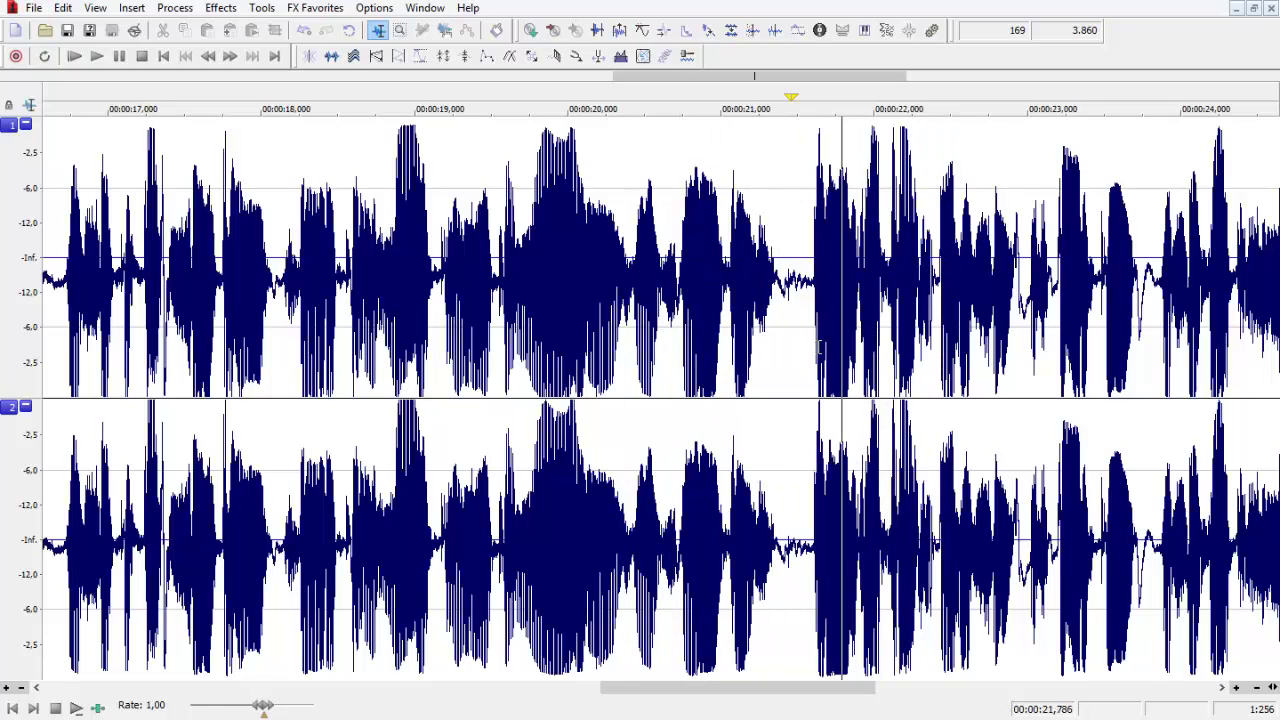
{"action": "key", "text": "space"}
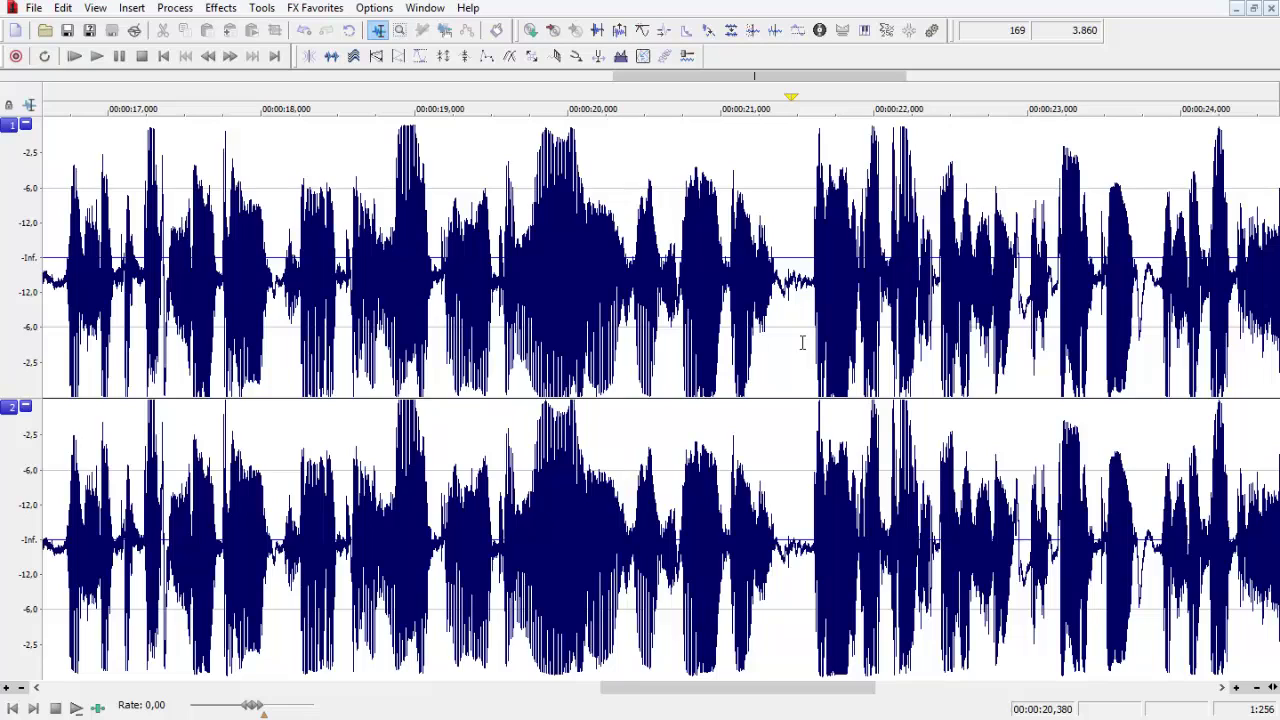
- Undo the deletion of the cut section and deselect it
{"action": "double_click", "coordinate": [802, 343]}
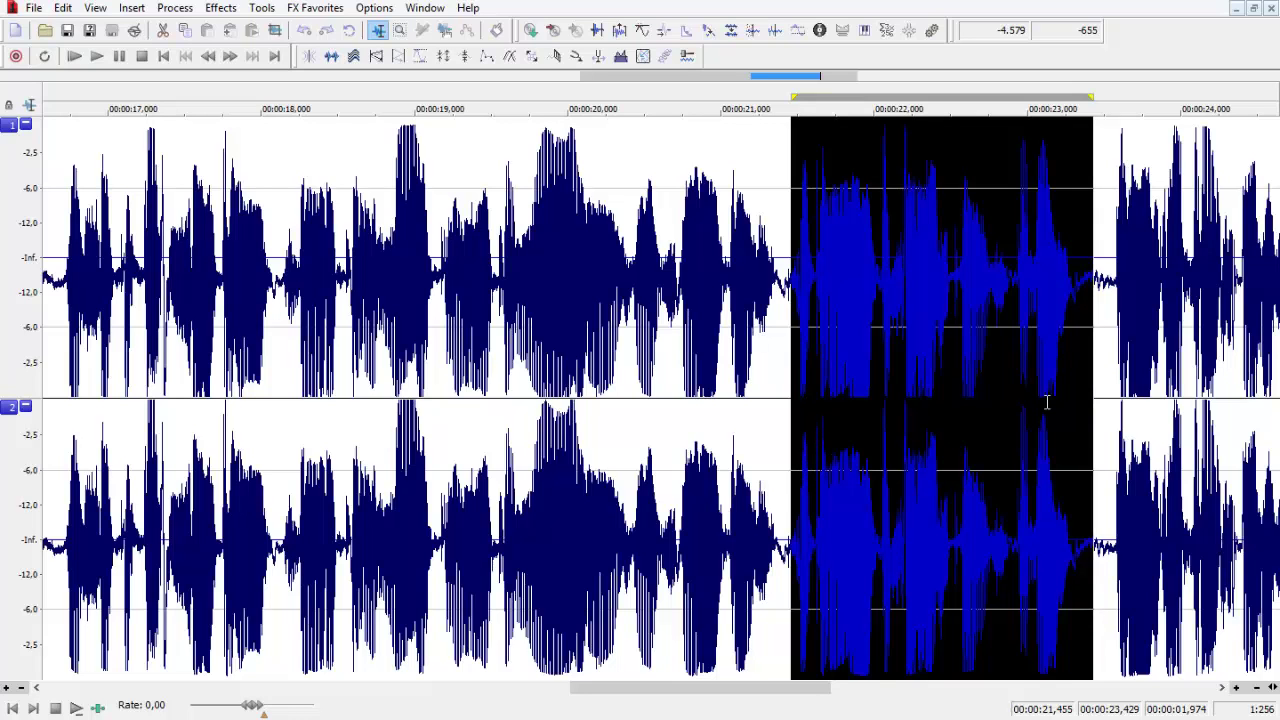
{"action": "left_click", "coordinate": [775, 393]}
{"action": "key", "text": "ctrl+shift+Up"}
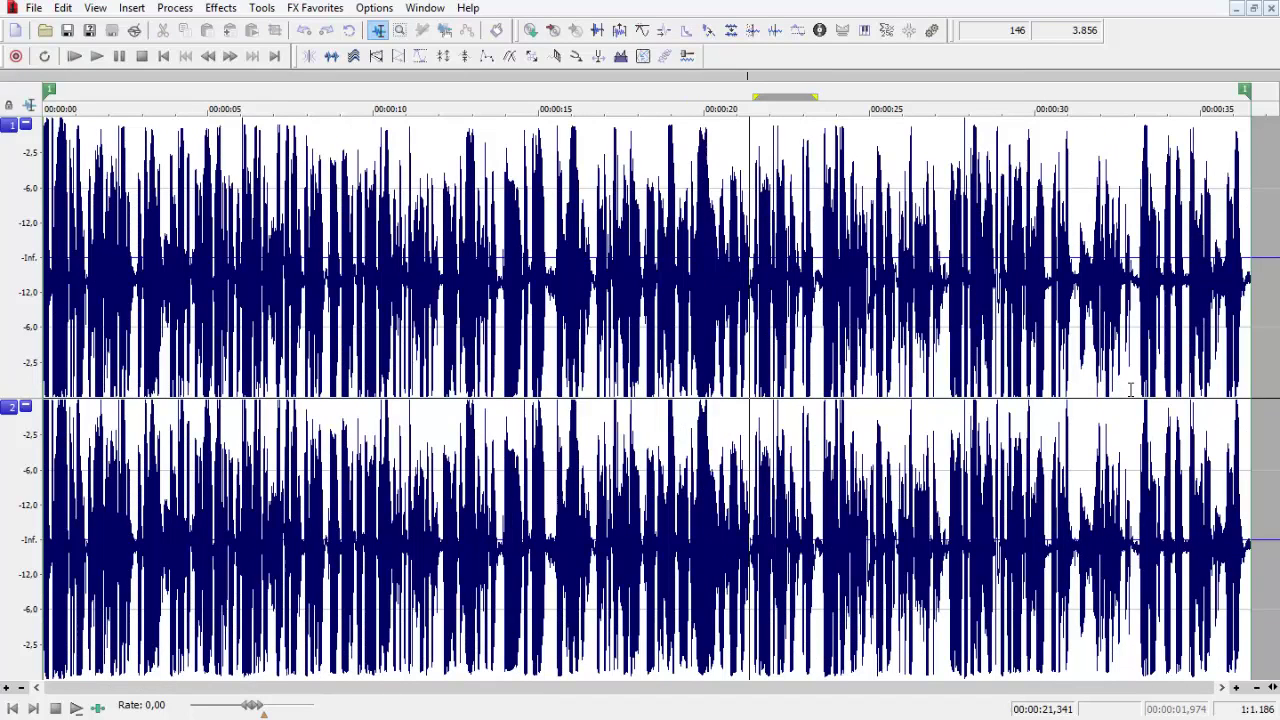
- Select the recording's end from 00:00:33,148 to 00:00:36,533, listen to it and open the Reverb effect for it
{"action": "left_click_drag", "start_coordinate": [1131, 397], "coordinate": [1262, 408]}
{"action": "key", "text": "space"}
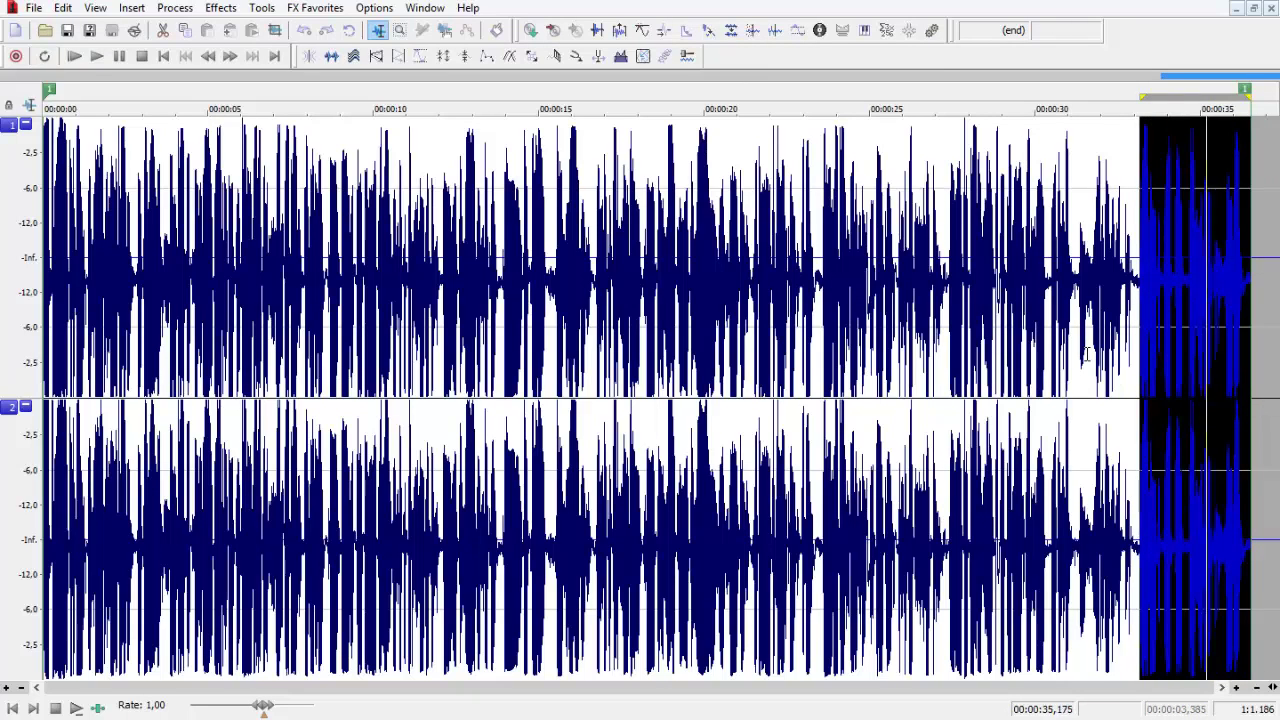
{"action": "key", "text": "space"}
{"action": "left_click", "coordinate": [218, 9]}
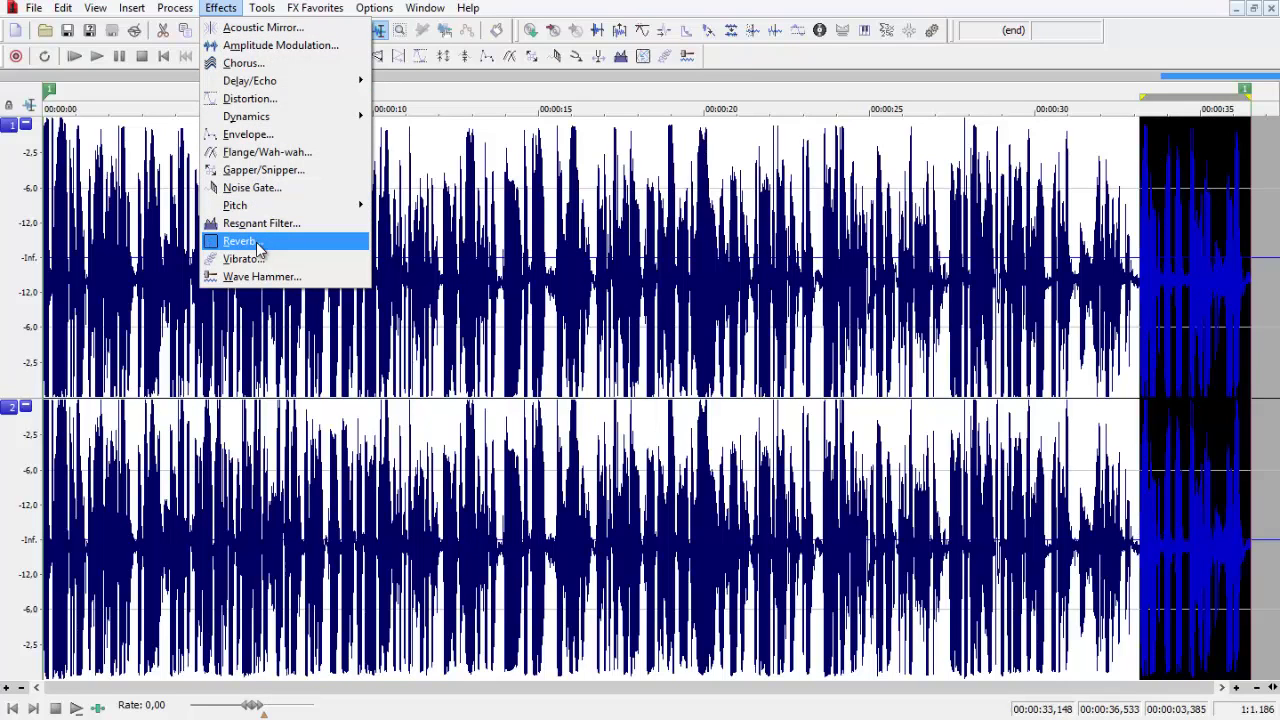
{"action": "left_click", "coordinate": [240, 241]}
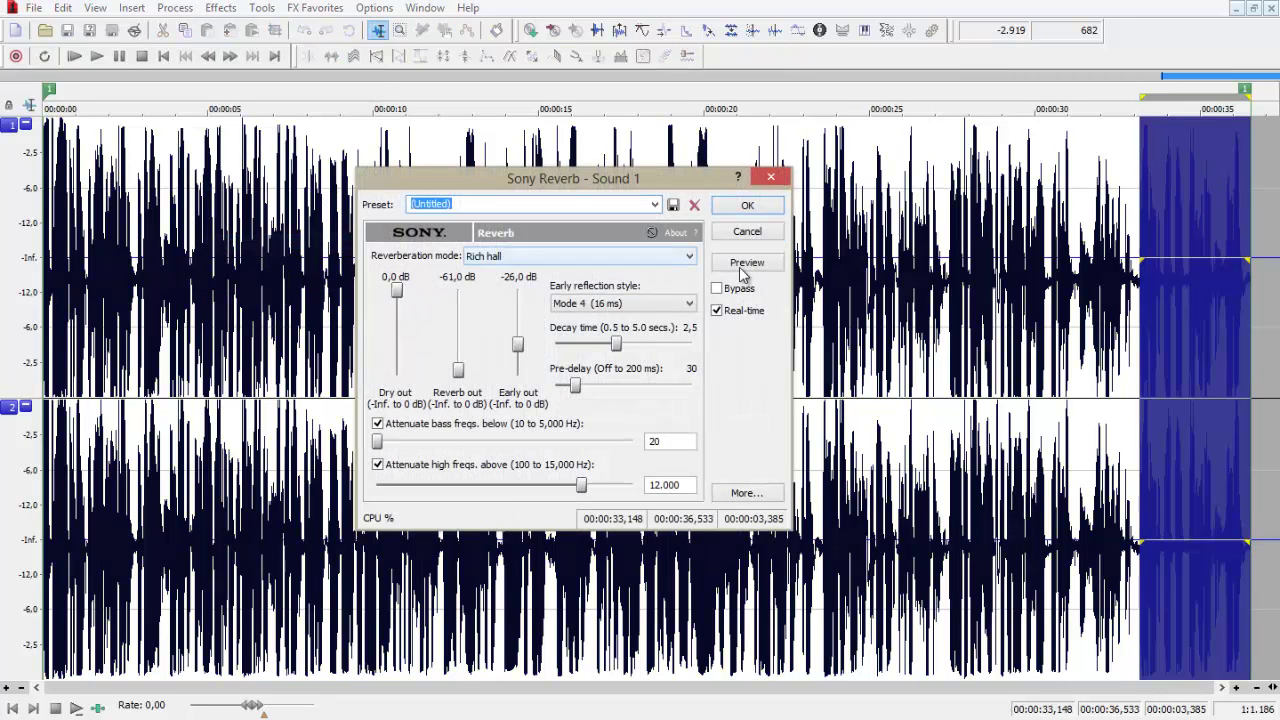
- Try the reverb with its Early out level at -5,2 dB and preview the result on the selected ending
{"action": "left_click", "coordinate": [748, 264]}
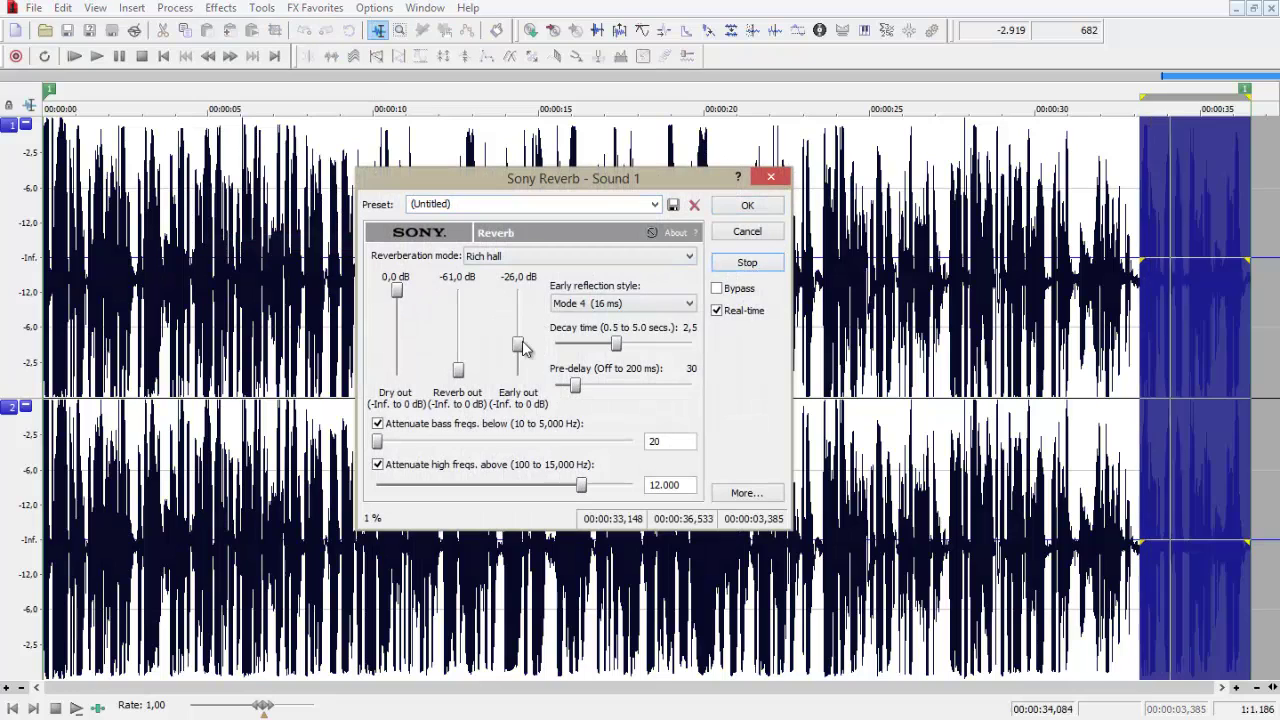
{"action": "mouse_move", "coordinate": [517, 344]}
{"action": "left_mouse_down"}
{"action": "mouse_move", "coordinate": [531, 313]}
{"action": "mouse_move", "coordinate": [524, 325]}
{"action": "left_mouse_up"}
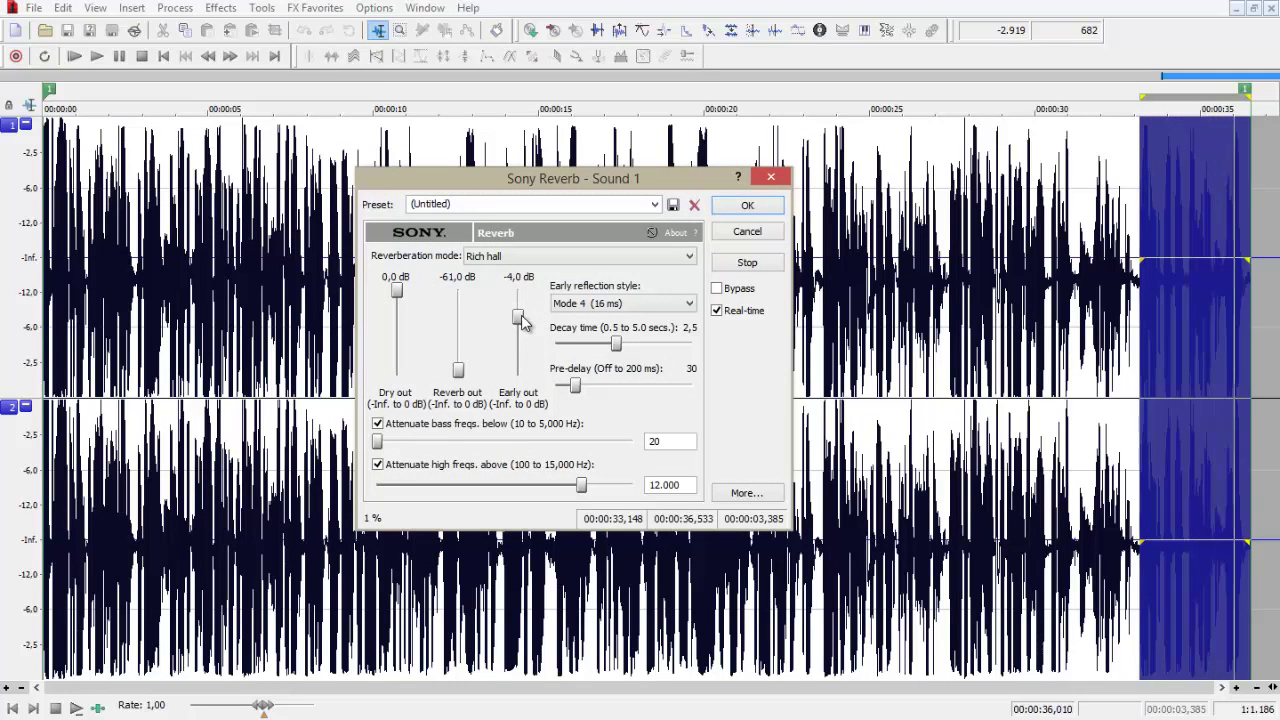
{"action": "left_click", "coordinate": [750, 264]}
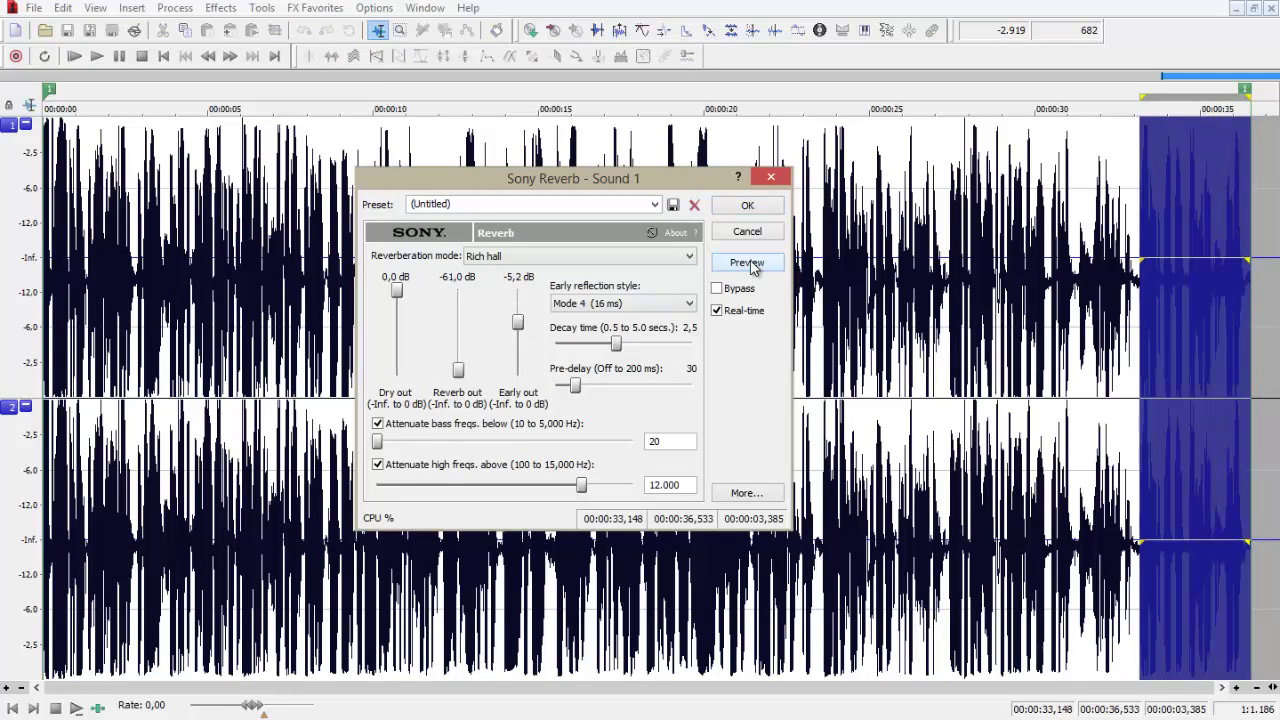
{"action": "left_click", "coordinate": [750, 264]}
- Set the reverb's Early out level to -31,3 dB and attenuate bass frequencies below 4.324 Hz while previewing
{"action": "left_click_drag", "start_coordinate": [517, 322], "coordinate": [519, 359]}
{"action": "left_click", "coordinate": [750, 264]}
{"action": "left_click", "coordinate": [750, 264]}
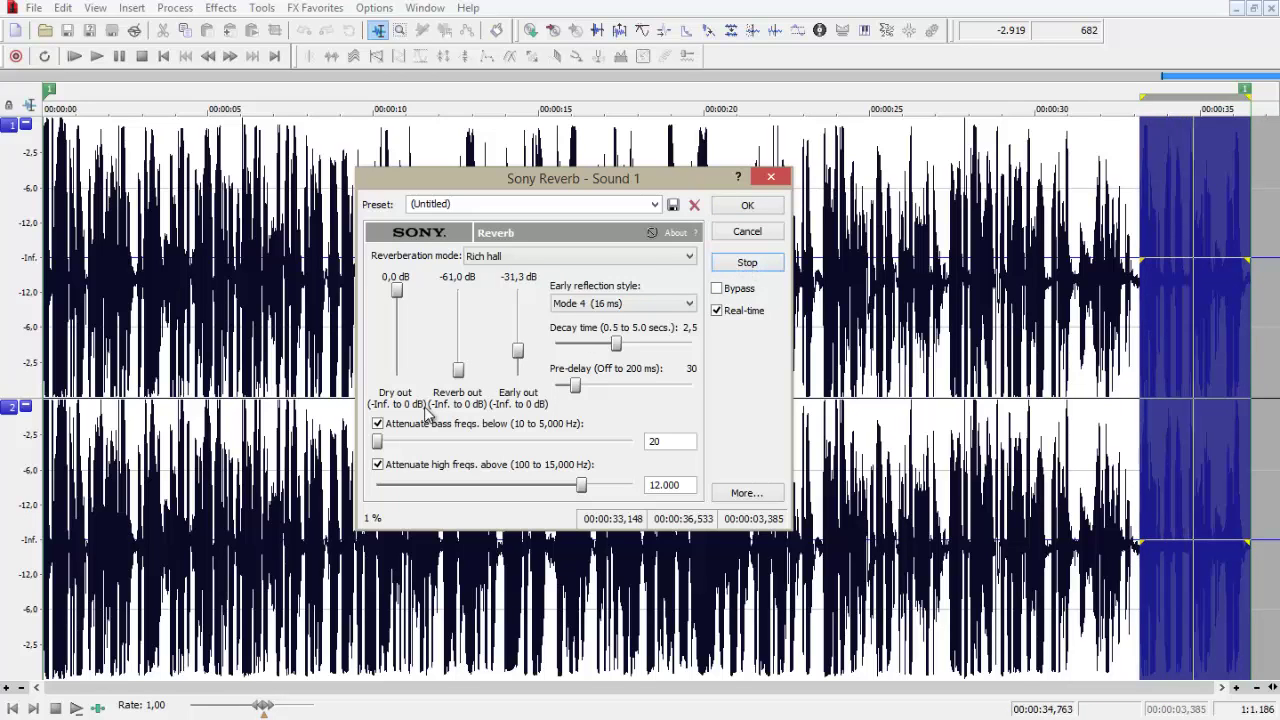
{"action": "left_click_drag", "start_coordinate": [377, 441], "coordinate": [597, 441]}
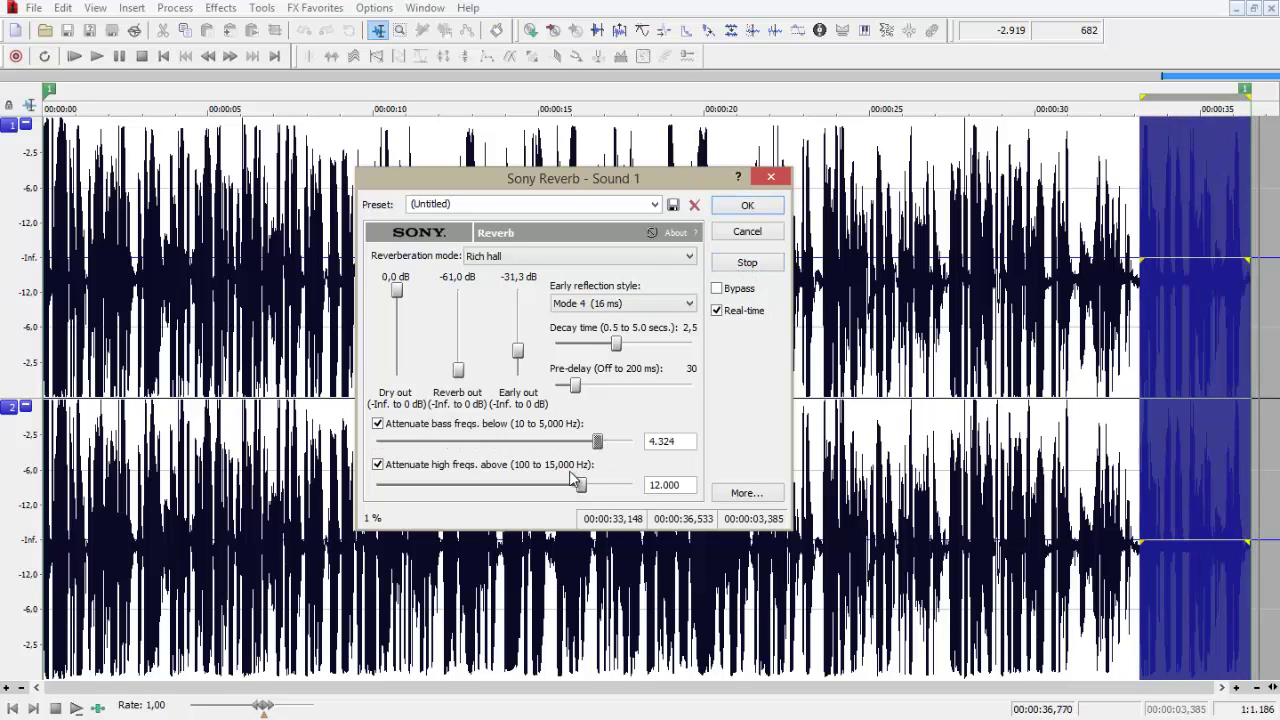
- Attenuate the reverb's high frequencies above 6.773 Hz, preview the result and apply the reverb to the selected ending
{"action": "left_click_drag", "start_coordinate": [578, 483], "coordinate": [490, 484]}
{"action": "left_click", "coordinate": [750, 264]}
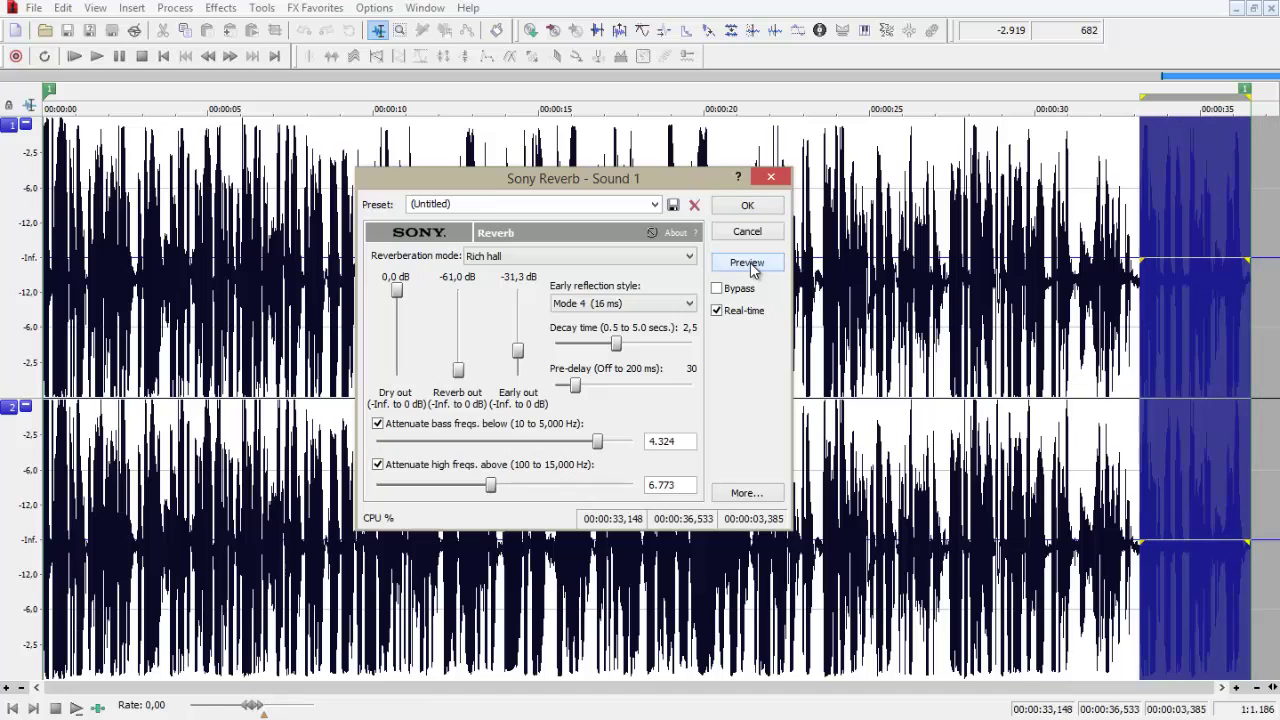
{"action": "left_click", "coordinate": [752, 264]}
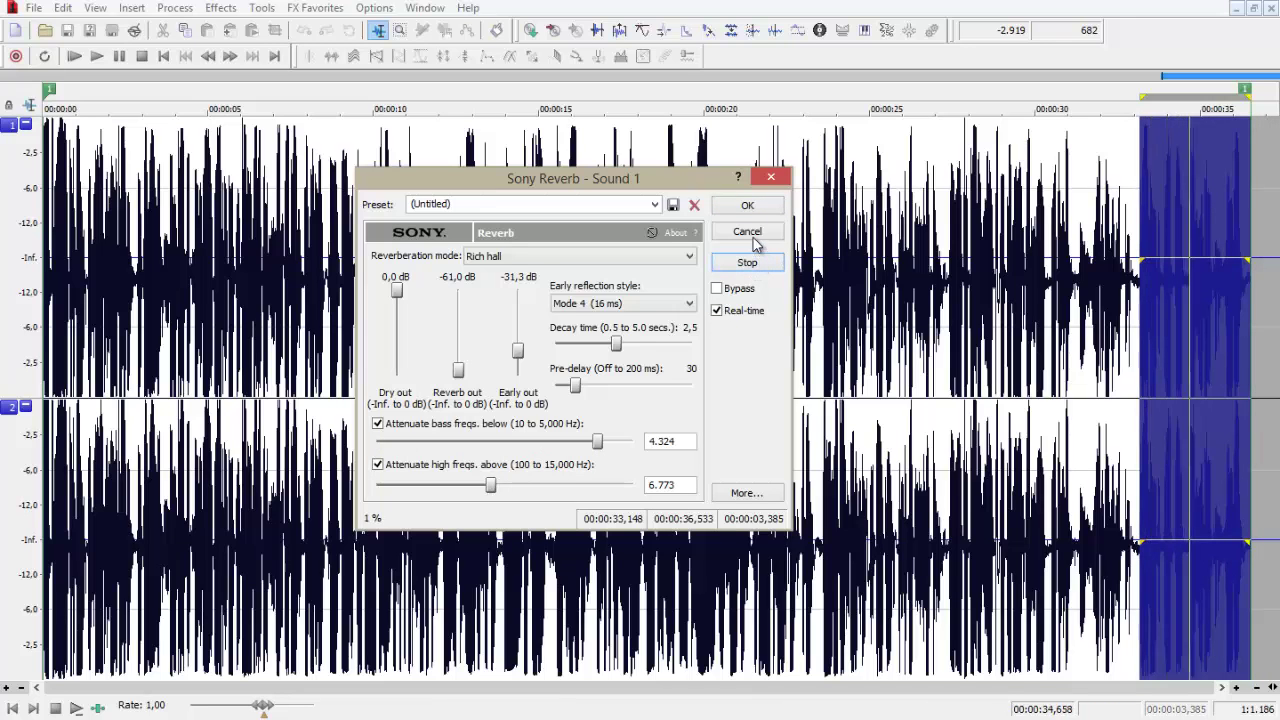
{"action": "left_click", "coordinate": [747, 205]}
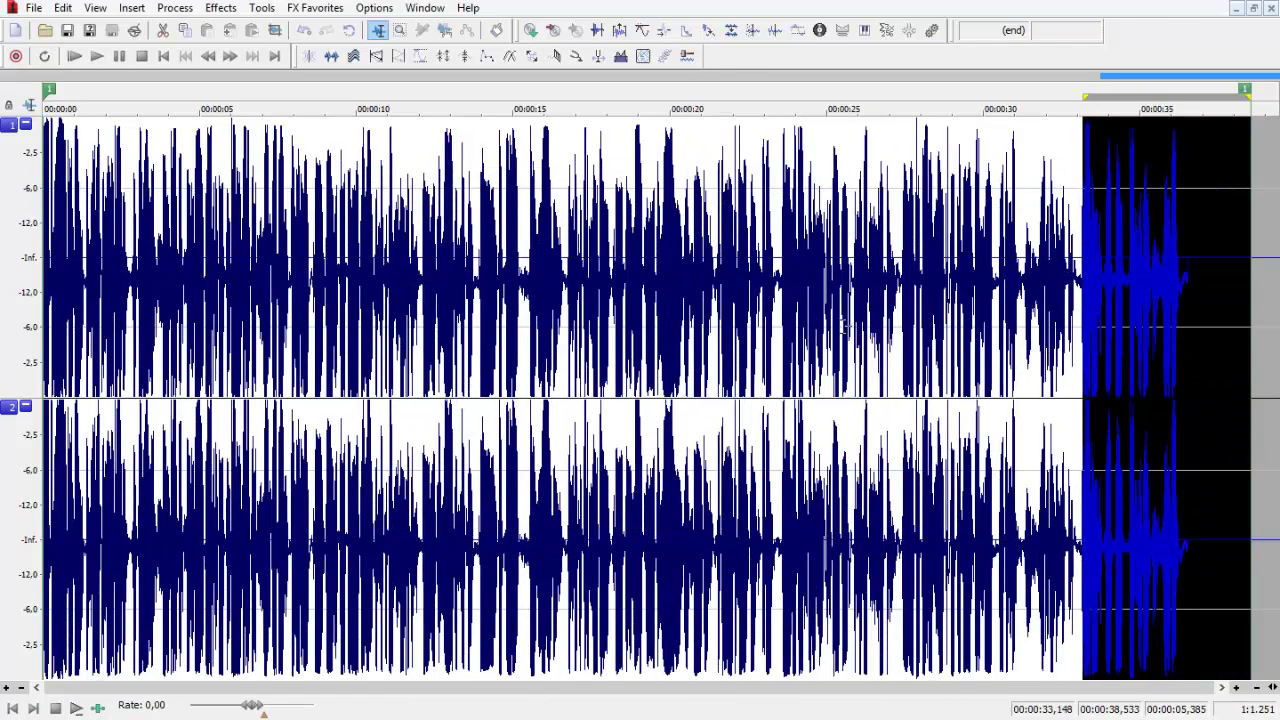
- Apply a Multi-Tap Delay with its Wet out level at -7,3 dB to the selected ending after previewing, and clear the selection
{"action": "left_click", "coordinate": [221, 14]}
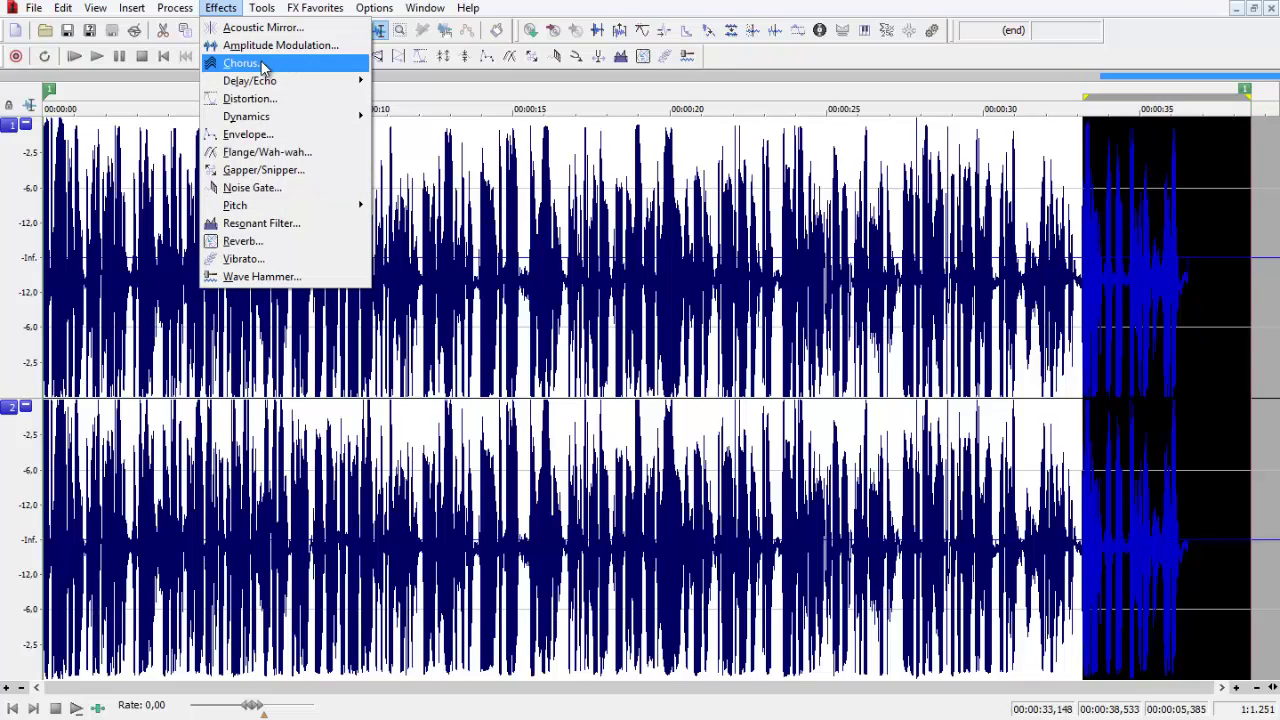
{"action": "mouse_move", "coordinate": [280, 87]}
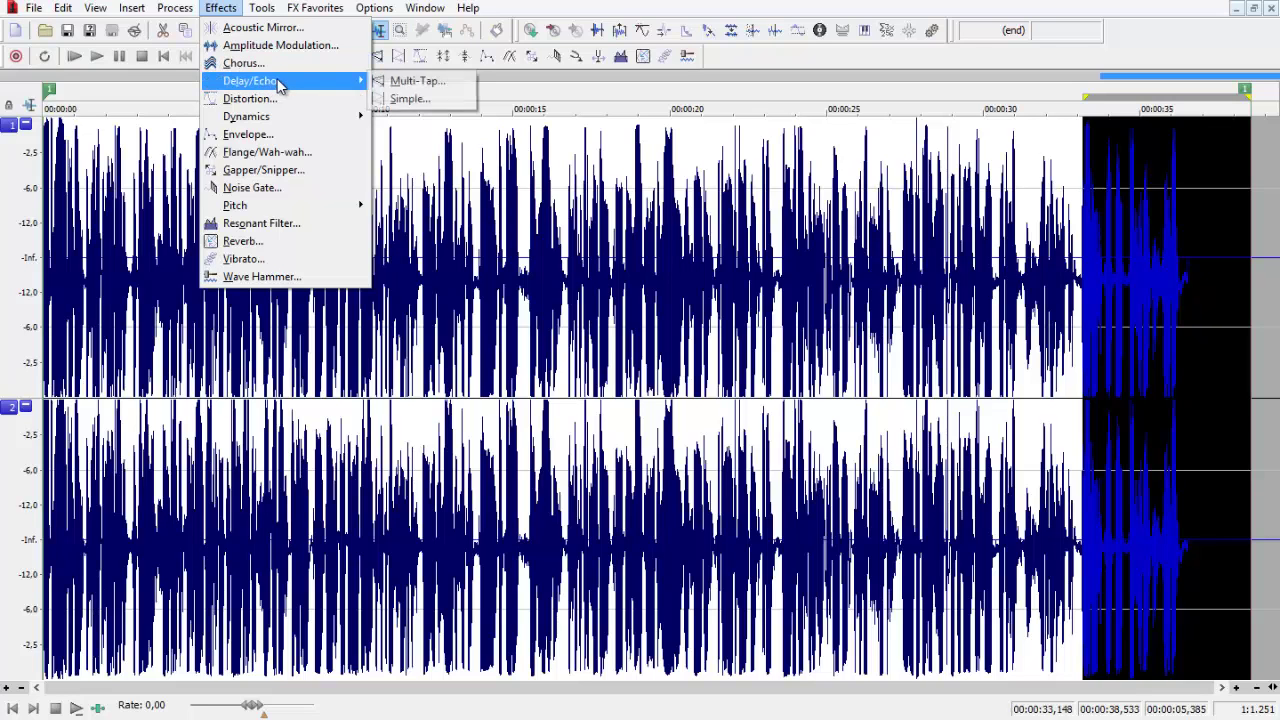
{"action": "left_click", "coordinate": [415, 84]}
{"action": "left_click", "coordinate": [792, 267]}
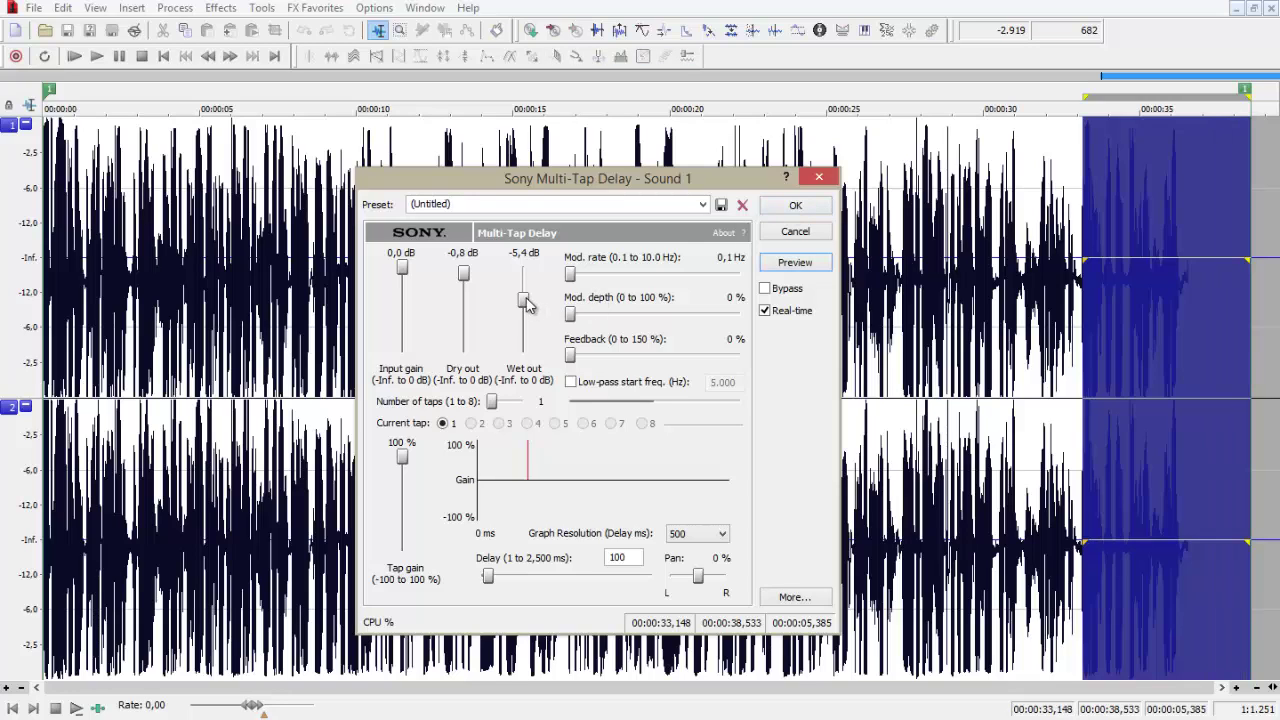
{"action": "left_click_drag", "start_coordinate": [527, 305], "coordinate": [531, 322]}
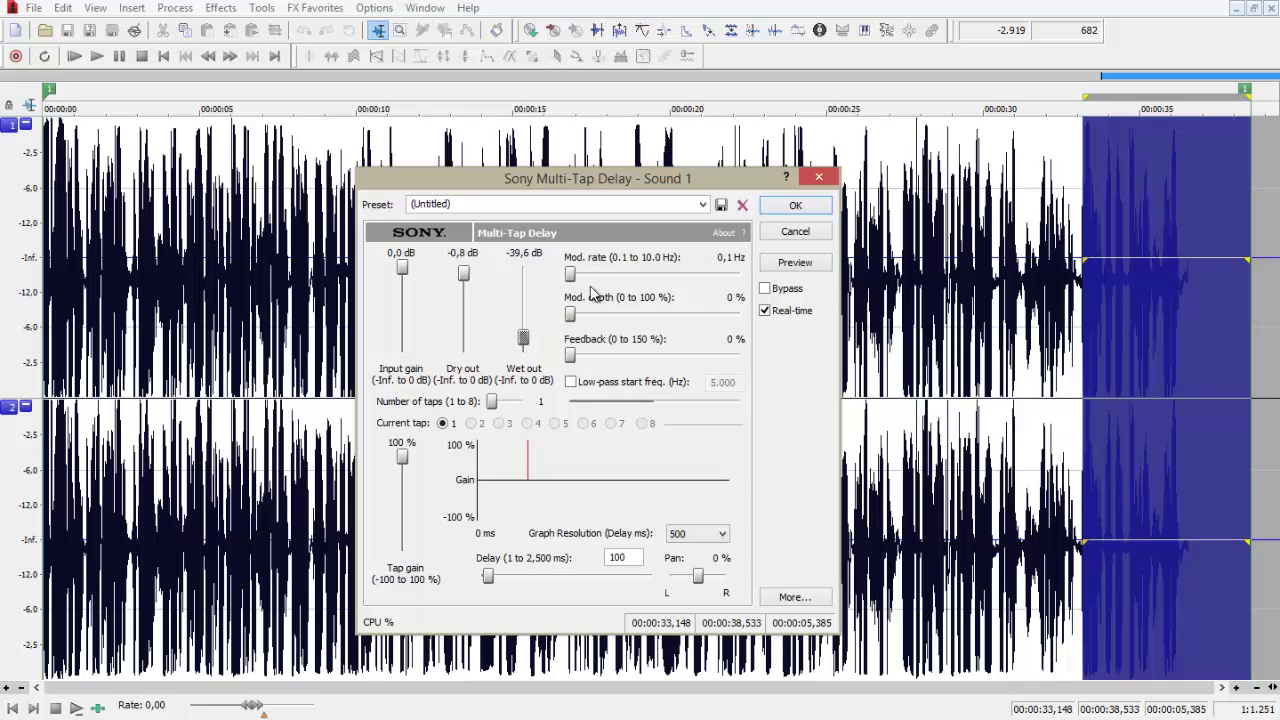
{"action": "left_click", "coordinate": [795, 264]}
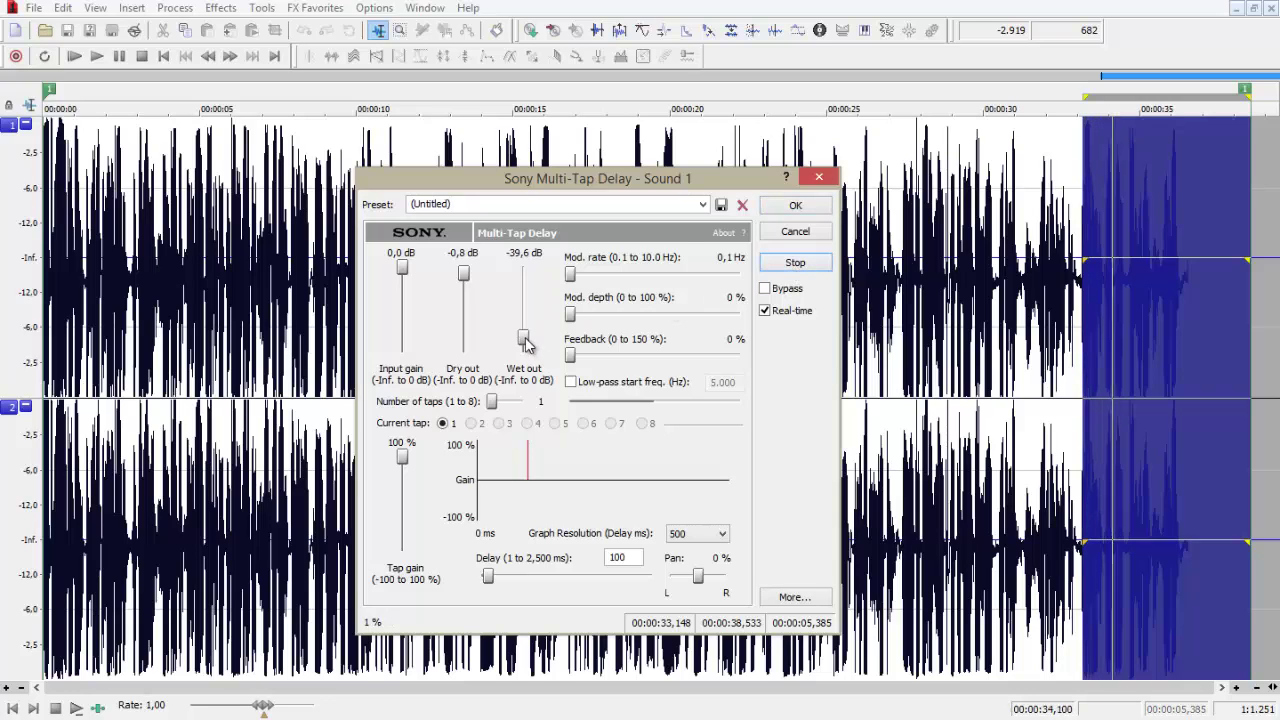
{"action": "mouse_move", "coordinate": [523, 337]}
{"action": "left_mouse_down"}
{"action": "mouse_move", "coordinate": [531, 285]}
{"action": "mouse_move", "coordinate": [527, 313]}
{"action": "left_mouse_up"}
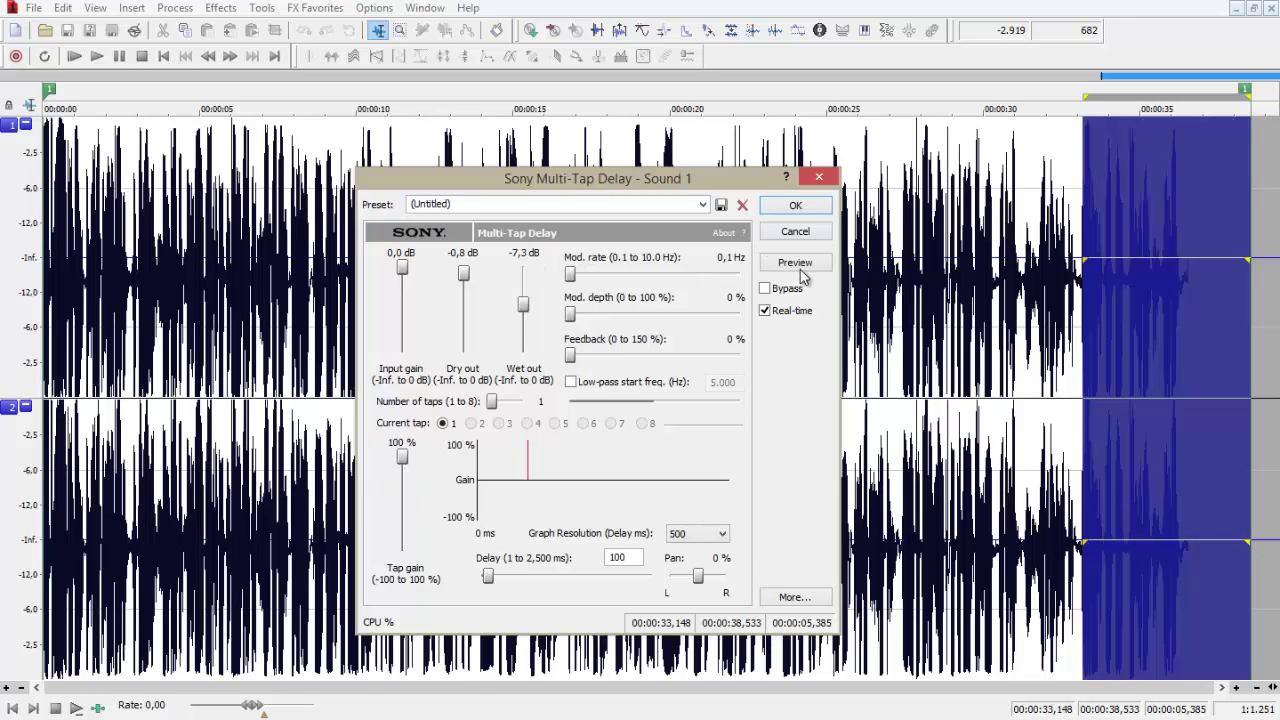
{"action": "left_click", "coordinate": [795, 206]}
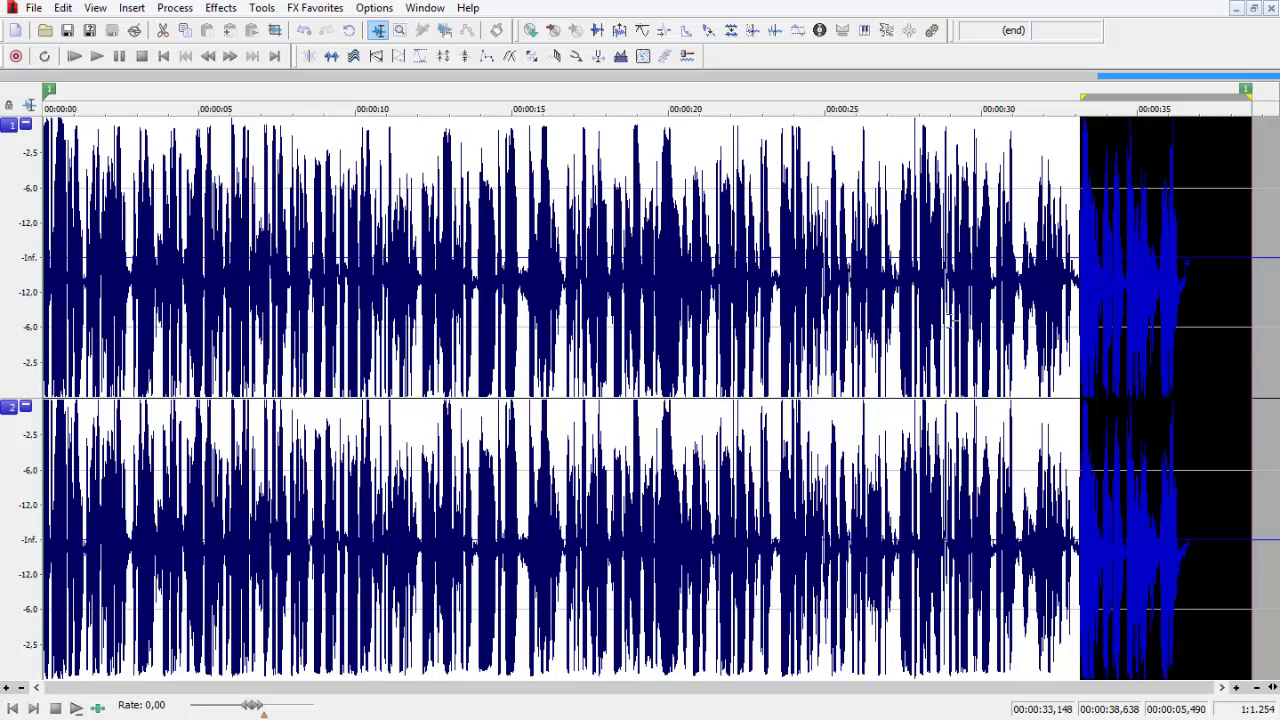
{"action": "left_click", "coordinate": [1206, 306]}
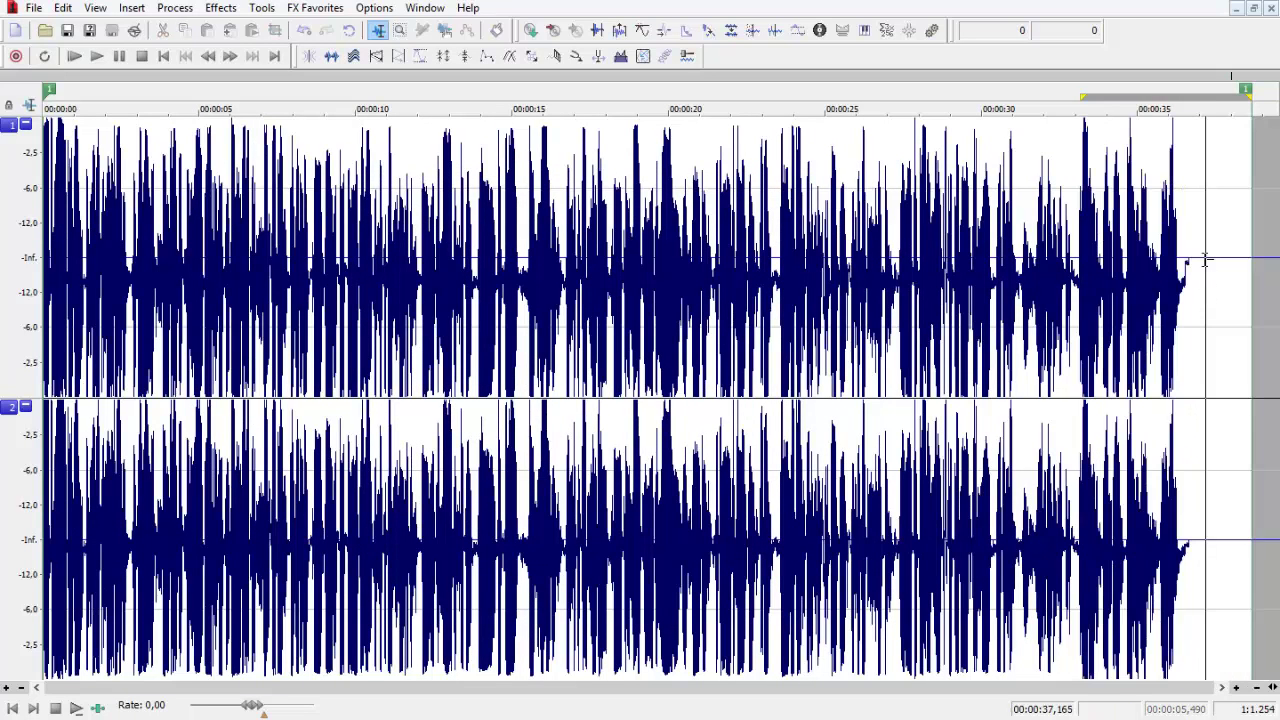
- Restore the Sound 1 window to a smaller size and browse for an audio file in Musicas Guardadas on the Seagate600 (M:) drive
{"action": "left_click", "coordinate": [1255, 9]}
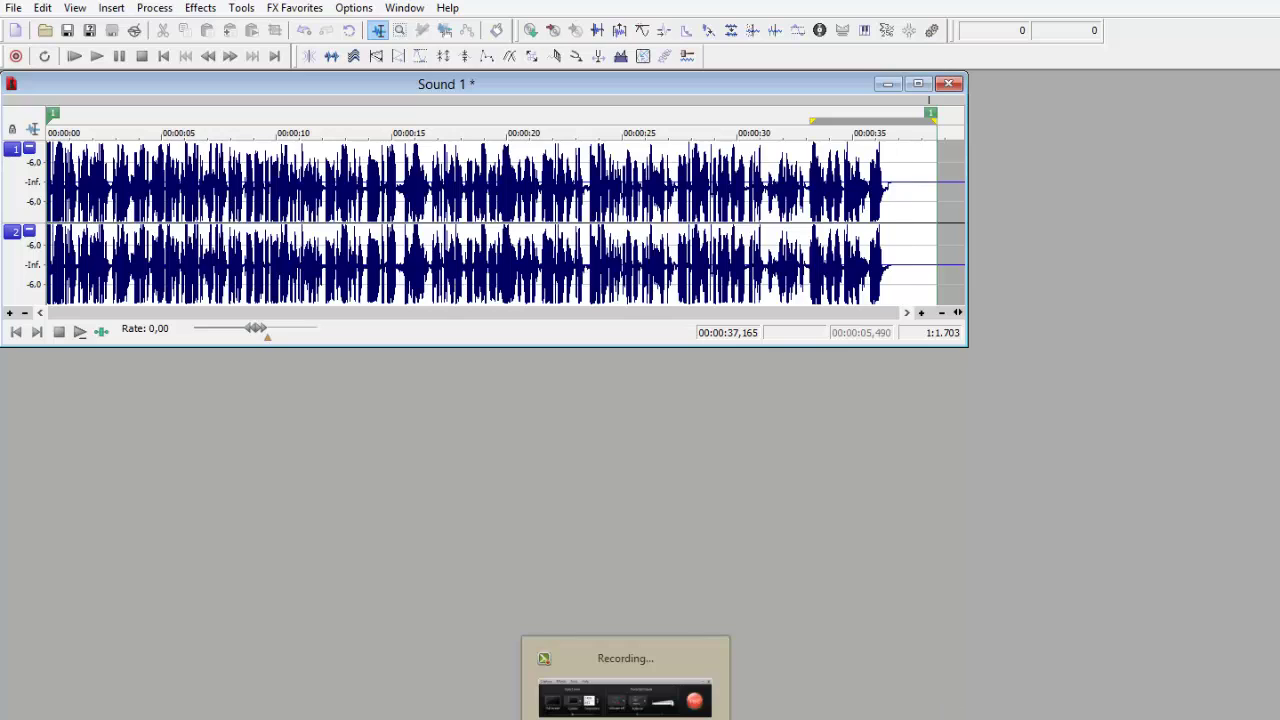
{"action": "left_click", "coordinate": [46, 31]}
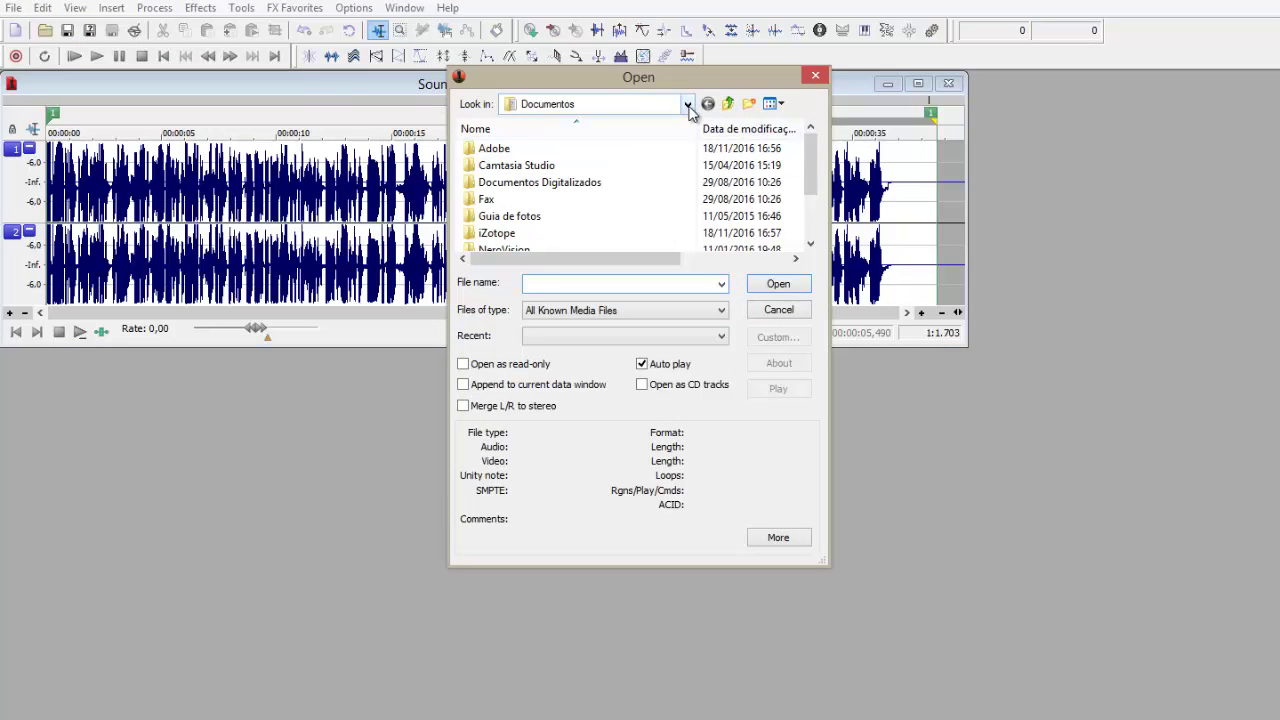
{"action": "left_click", "coordinate": [688, 104]}
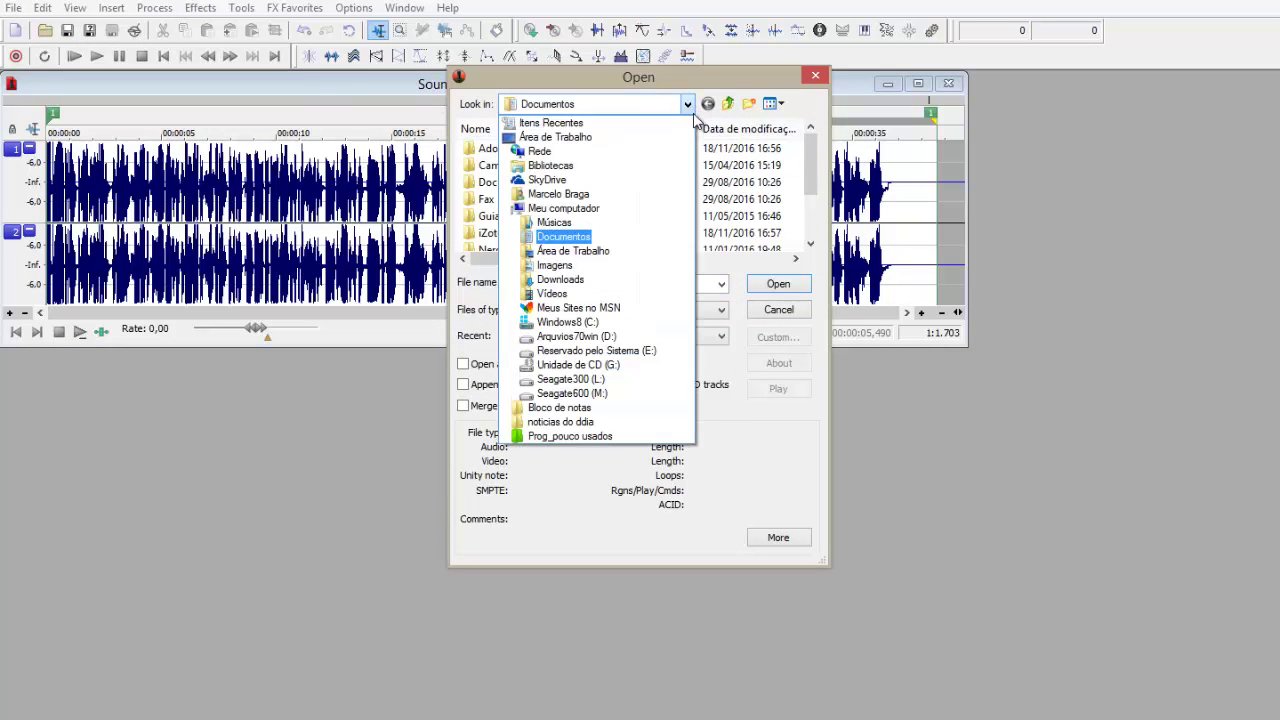
{"action": "left_click", "coordinate": [571, 393]}
{"action": "scroll", "coordinate": [813, 225], "scroll_direction": "down", "scroll_amount": 7}
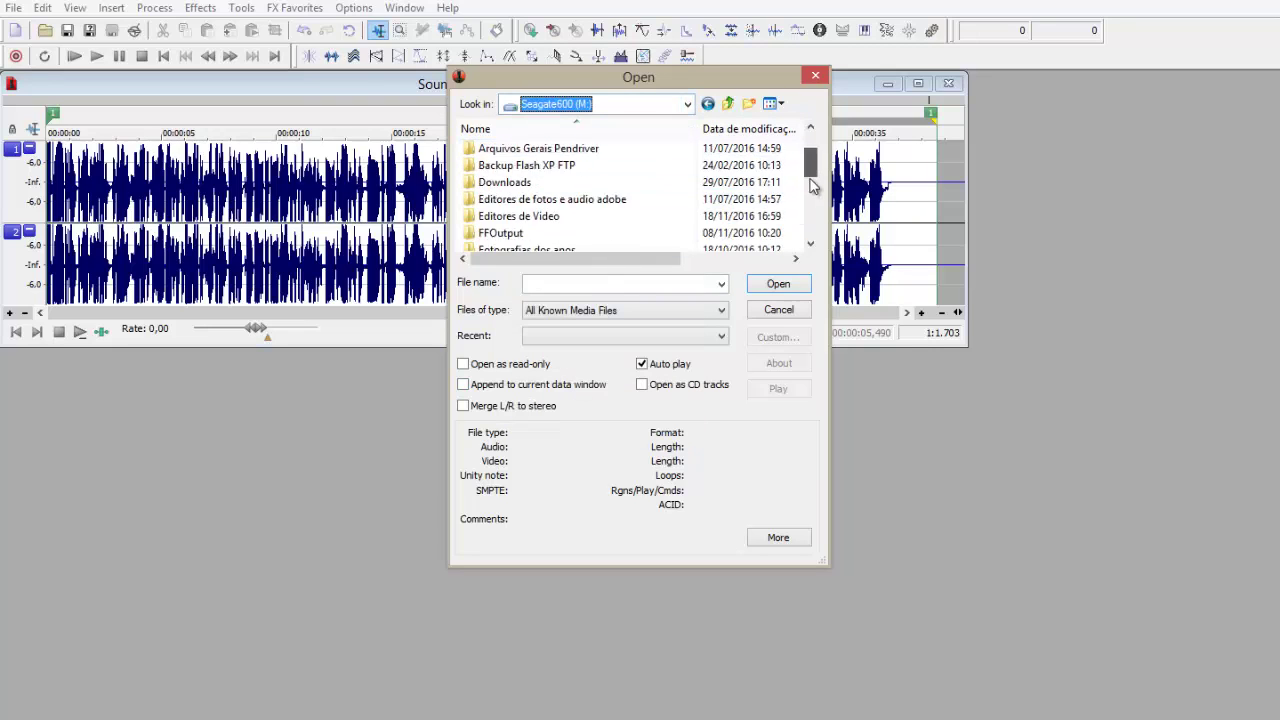
{"action": "scroll", "coordinate": [813, 247], "scroll_direction": "down", "scroll_amount": 1}
{"action": "scroll", "coordinate": [813, 225], "scroll_direction": "up", "scroll_amount": 1}
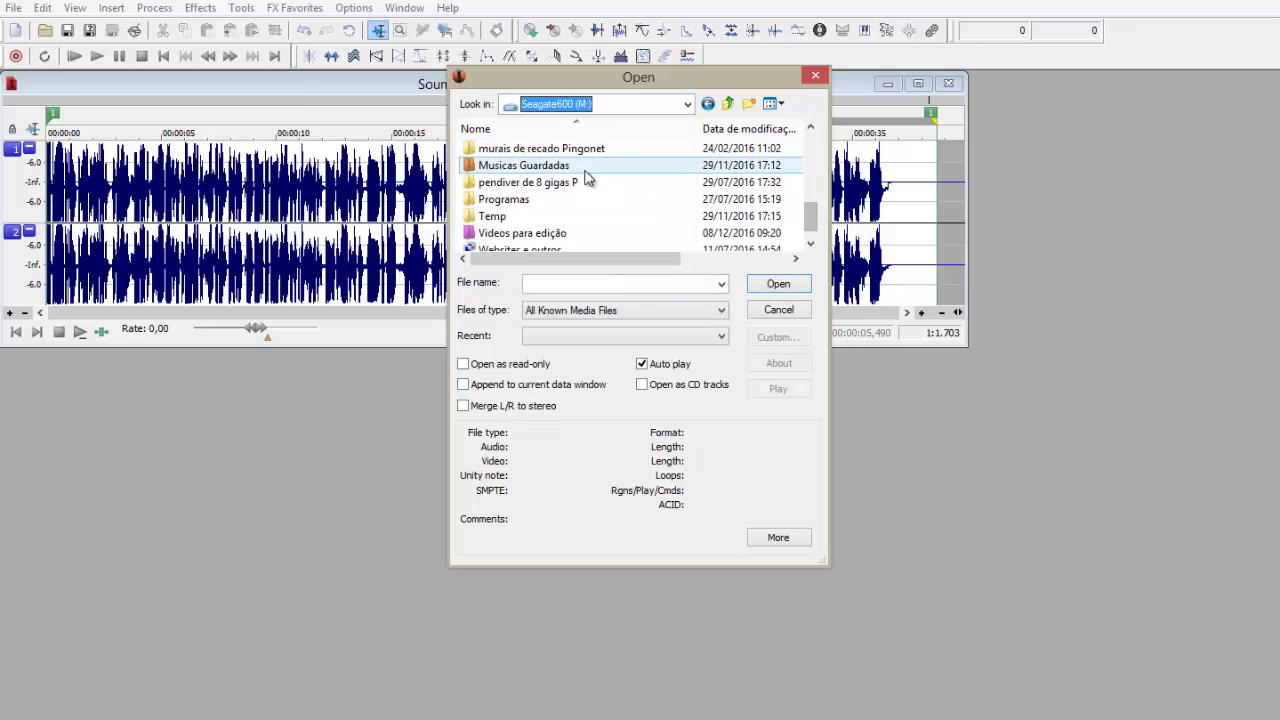
{"action": "double_click", "coordinate": [537, 170]}
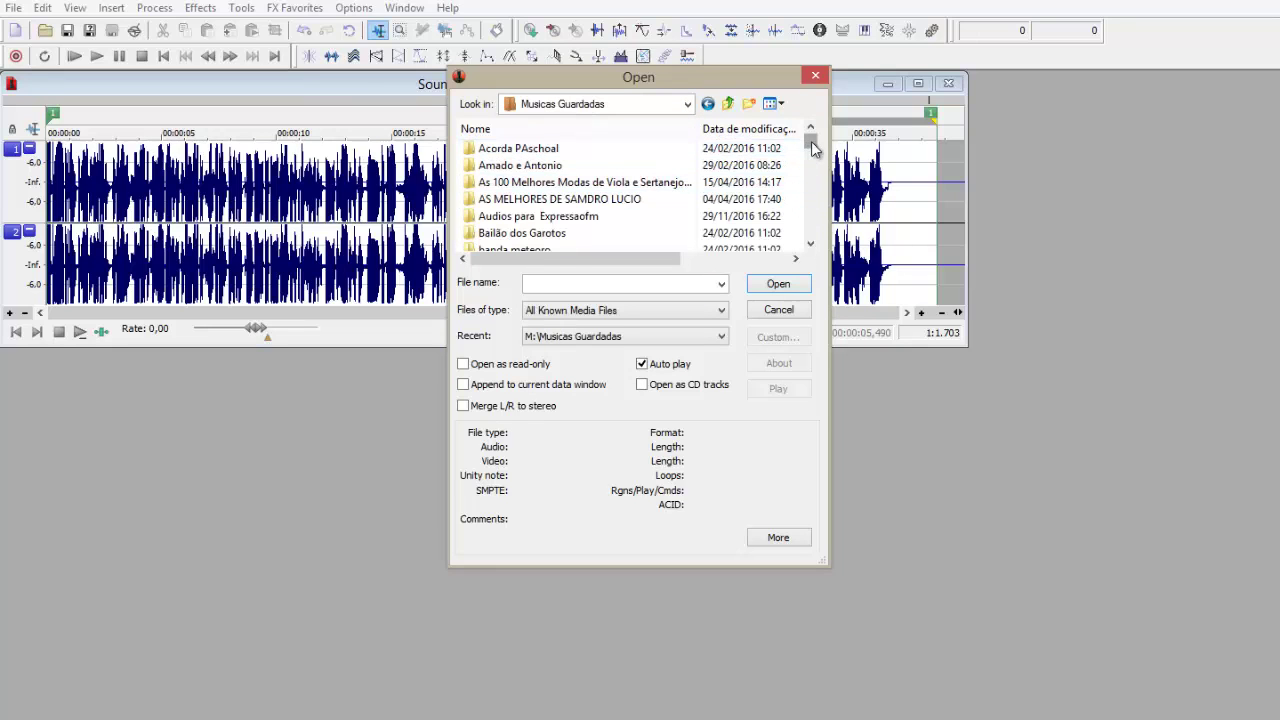
- Search Musicas Guardadas for suitable background music, auditioning ROSA and Coleiro Fenix 3ª nota - 2010
{"action": "left_click_drag", "start_coordinate": [811, 140], "coordinate": [811, 243]}
{"action": "left_click", "coordinate": [516, 184]}
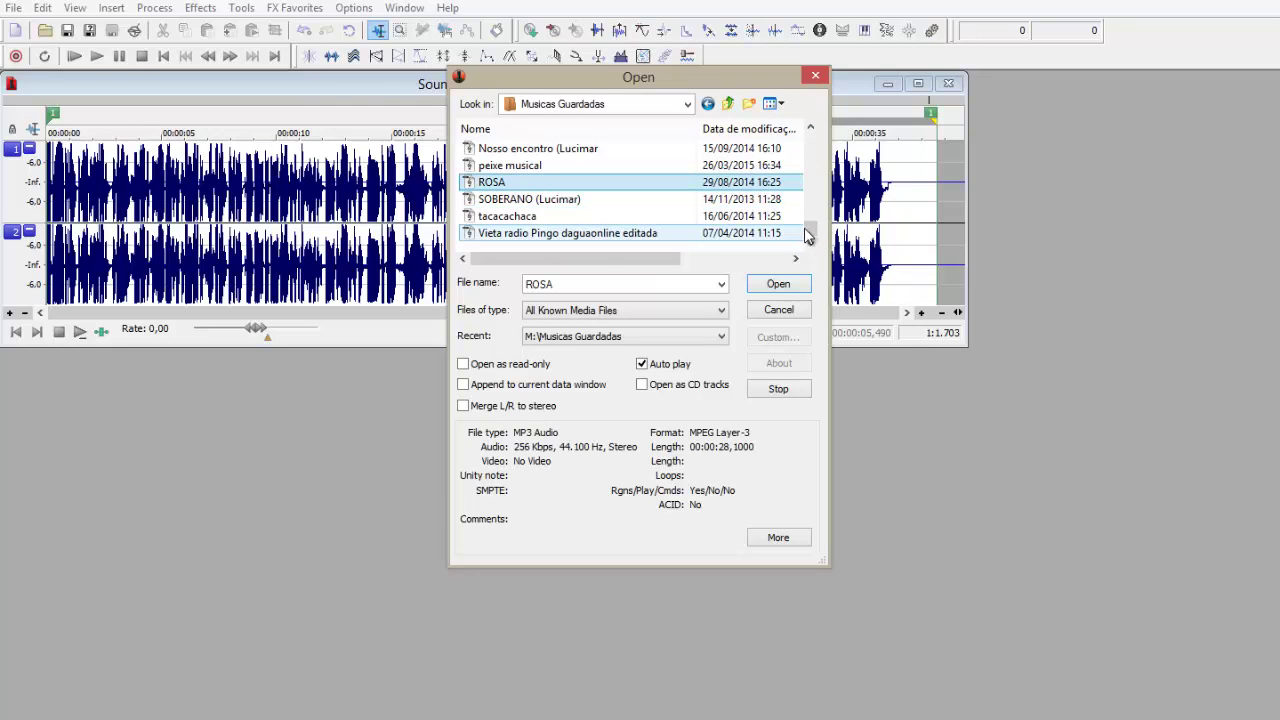
{"action": "left_click_drag", "start_coordinate": [811, 232], "coordinate": [811, 208]}
{"action": "left_click", "coordinate": [551, 203]}
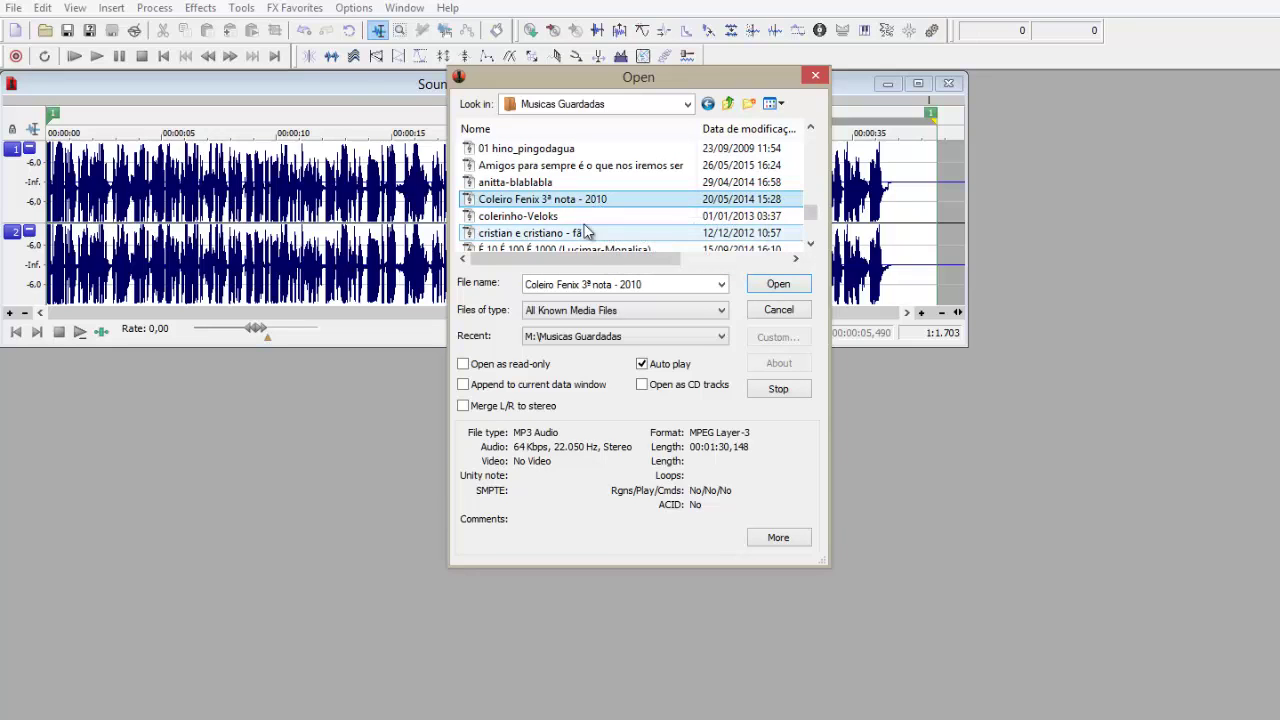
{"action": "left_click_drag", "start_coordinate": [811, 214], "coordinate": [818, 140]}
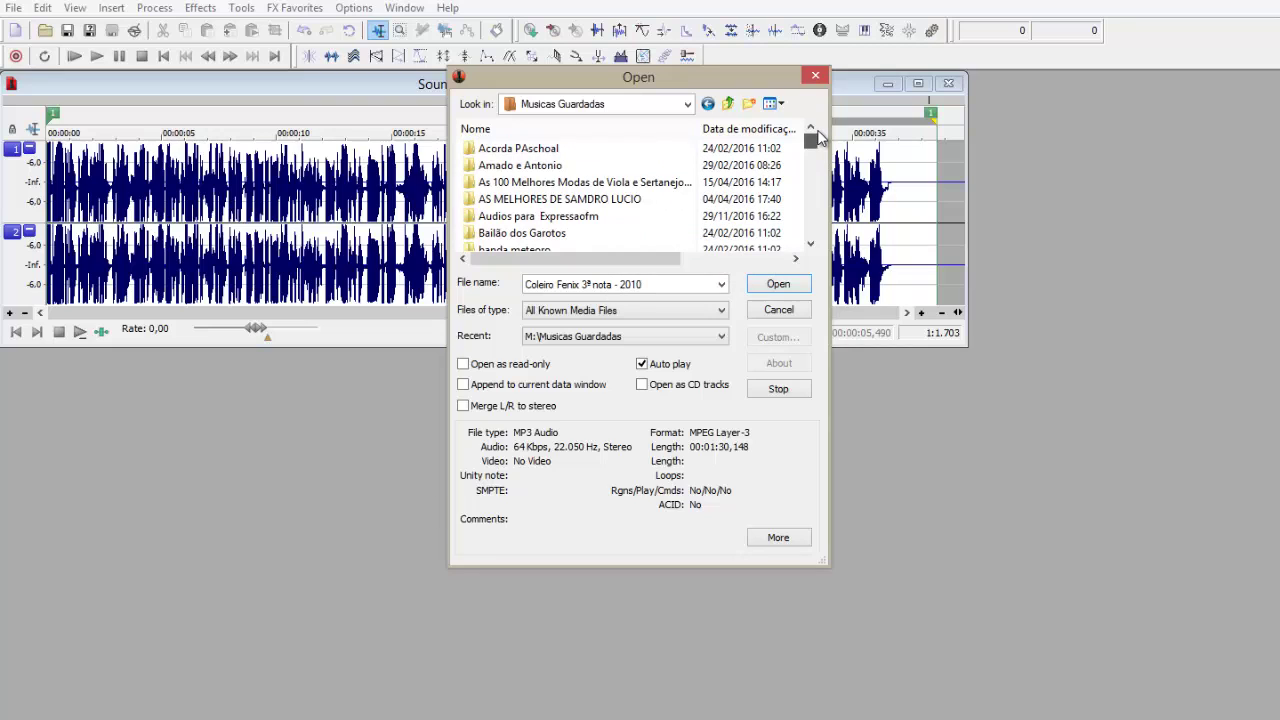
{"action": "scroll", "coordinate": [818, 146], "scroll_direction": "down", "scroll_amount": 1}
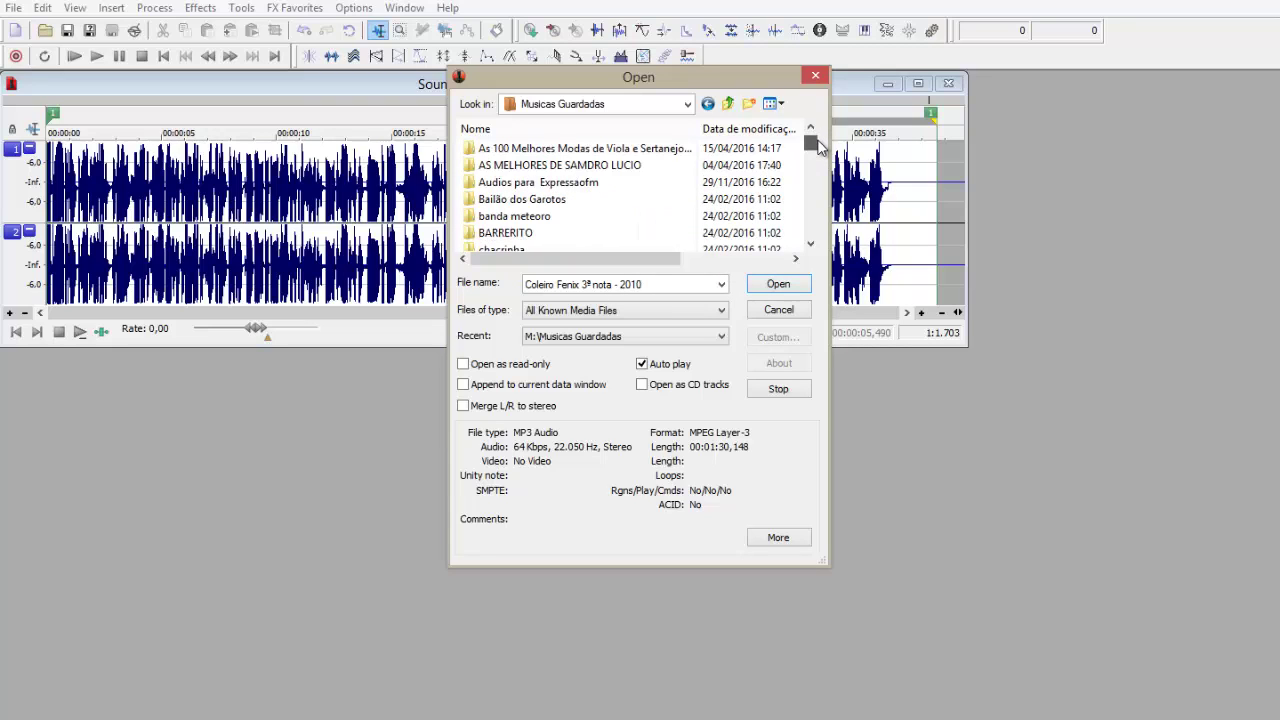
{"action": "left_click_drag", "start_coordinate": [818, 146], "coordinate": [818, 182]}
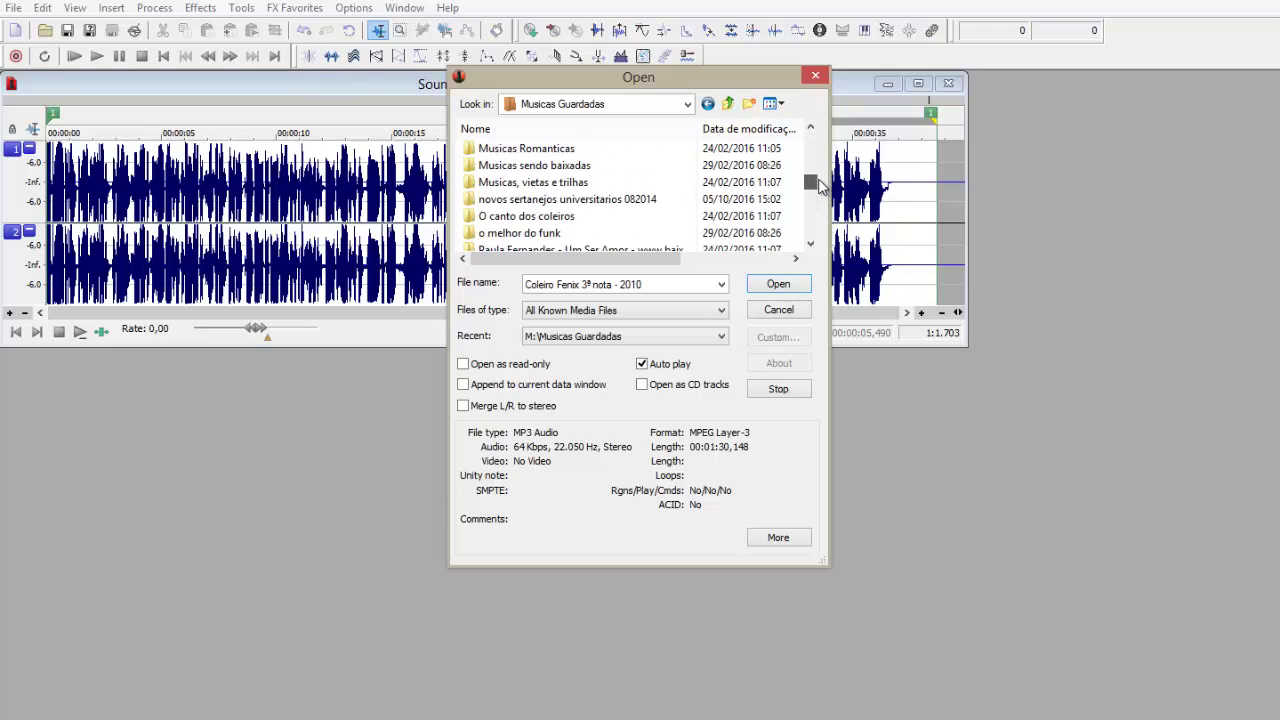
- Browse from the desktop's Videos para edição shortcut through musicas gratuitas do youtube to the Musicas Para edição Separadas folder
{"action": "left_click", "coordinate": [688, 106]}
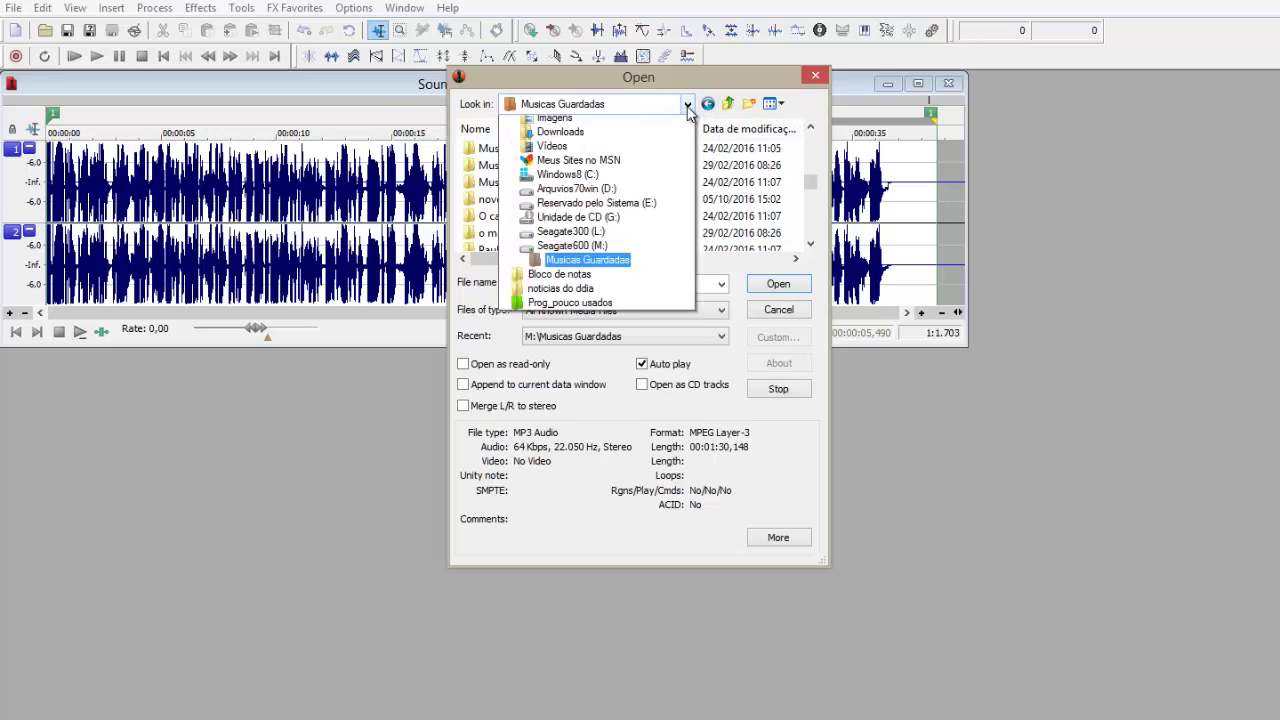
{"action": "left_click", "coordinate": [640, 118]}
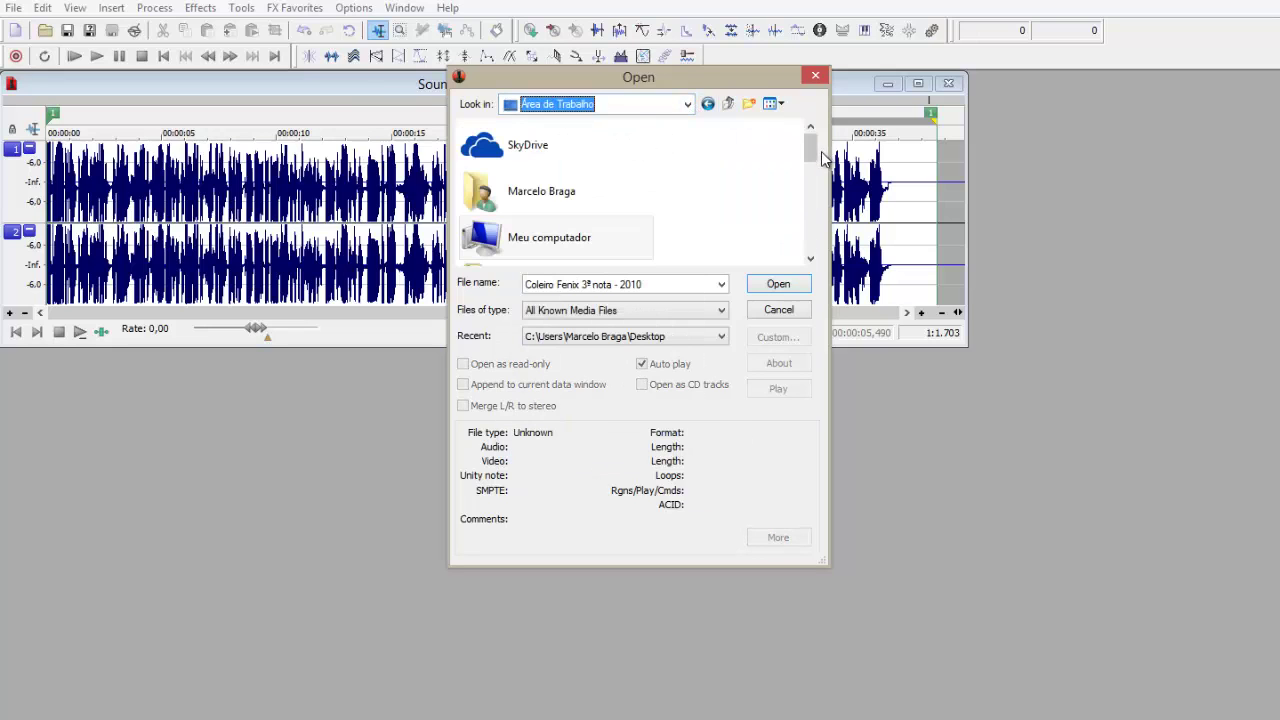
{"action": "scroll", "coordinate": [745, 200], "scroll_direction": "down", "scroll_amount": 10}
{"action": "double_click", "coordinate": [640, 235]}
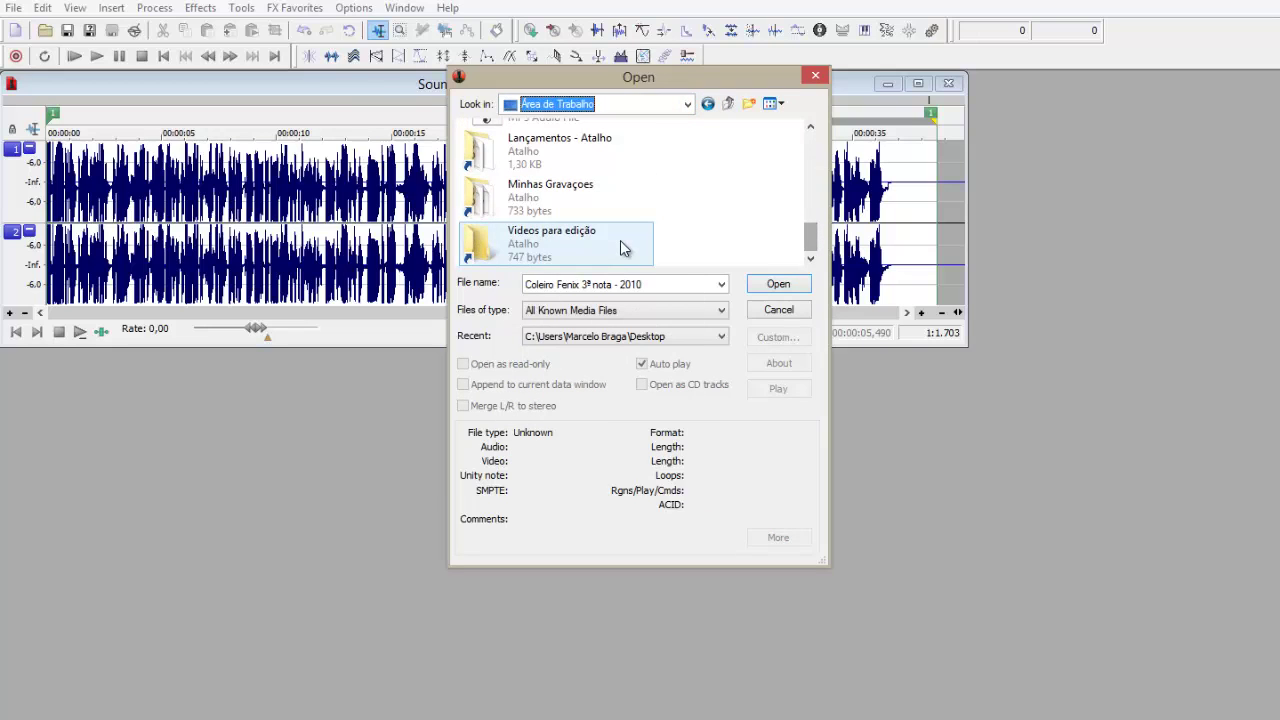
{"action": "mouse_move", "coordinate": [812, 147]}
{"action": "left_mouse_down"}
{"action": "mouse_move", "coordinate": [812, 248]}
{"action": "mouse_move", "coordinate": [811, 136]}
{"action": "mouse_move", "coordinate": [821, 254]}
{"action": "mouse_move", "coordinate": [809, 171]}
{"action": "left_mouse_up"}
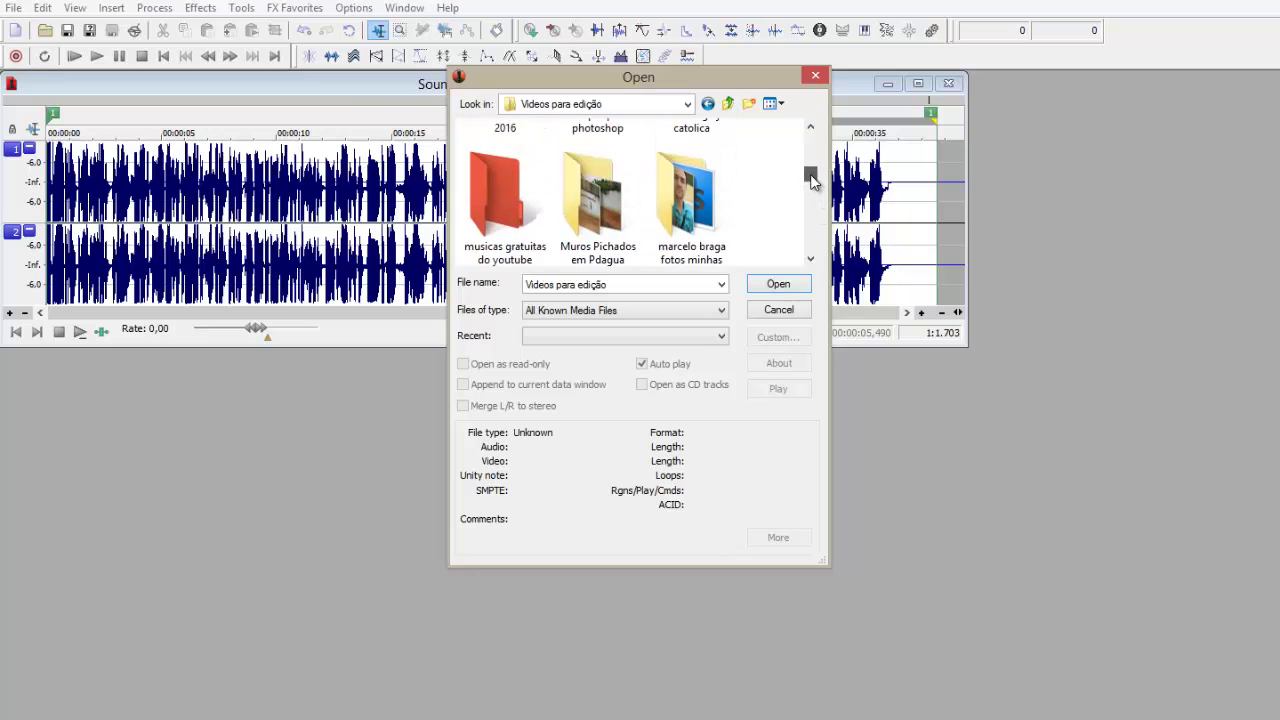
{"action": "double_click", "coordinate": [492, 176]}
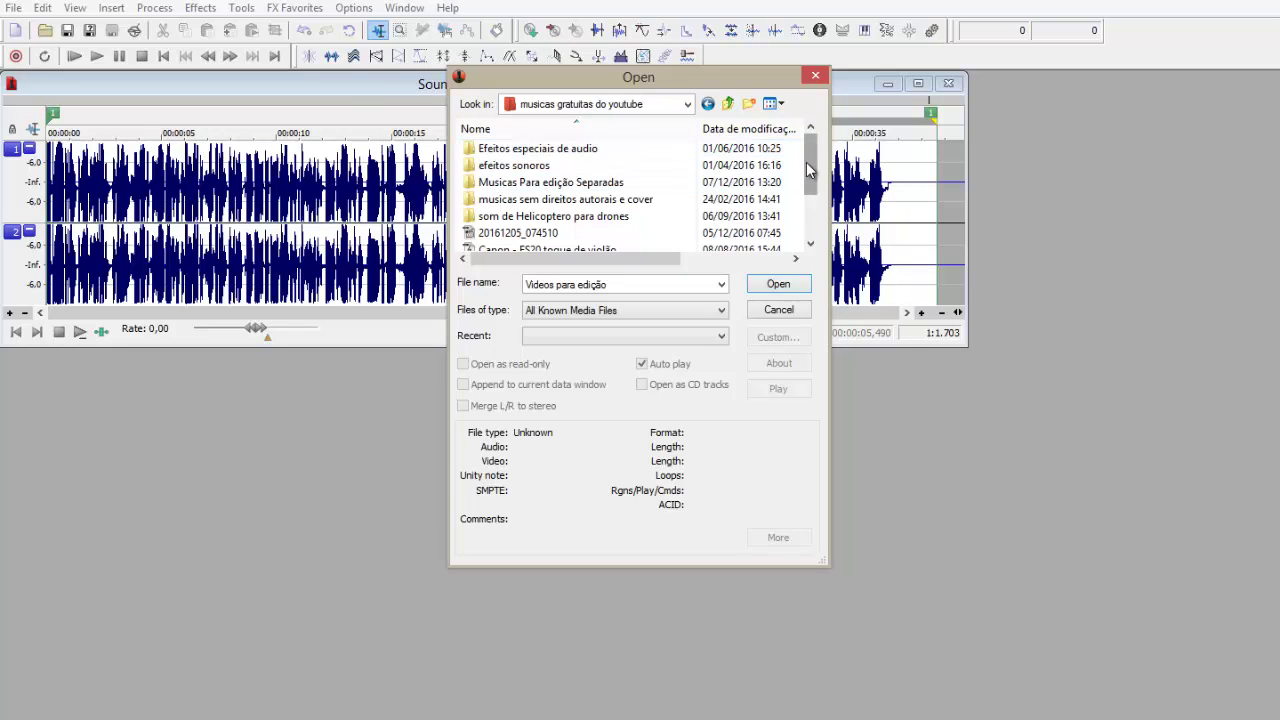
{"action": "mouse_move", "coordinate": [806, 163]}
{"action": "left_mouse_down"}
{"action": "mouse_move", "coordinate": [808, 201]}
{"action": "mouse_move", "coordinate": [806, 168]}
{"action": "left_mouse_up"}
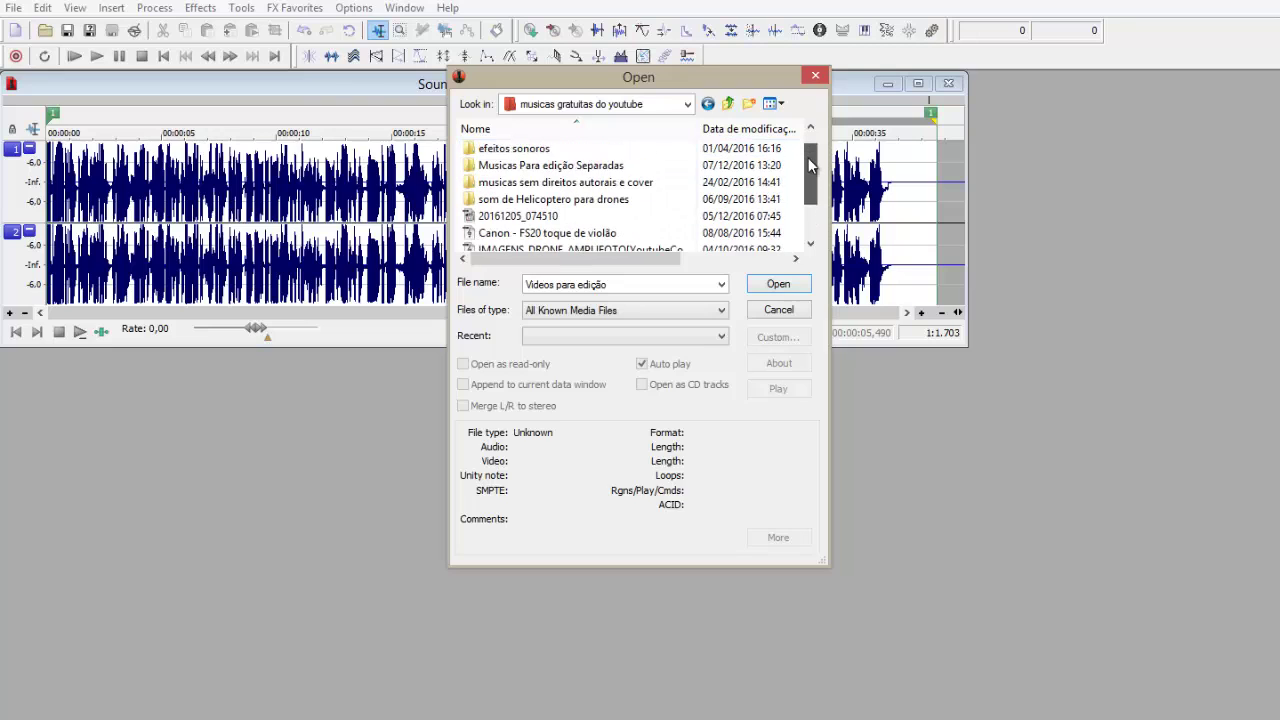
{"action": "double_click", "coordinate": [551, 165]}
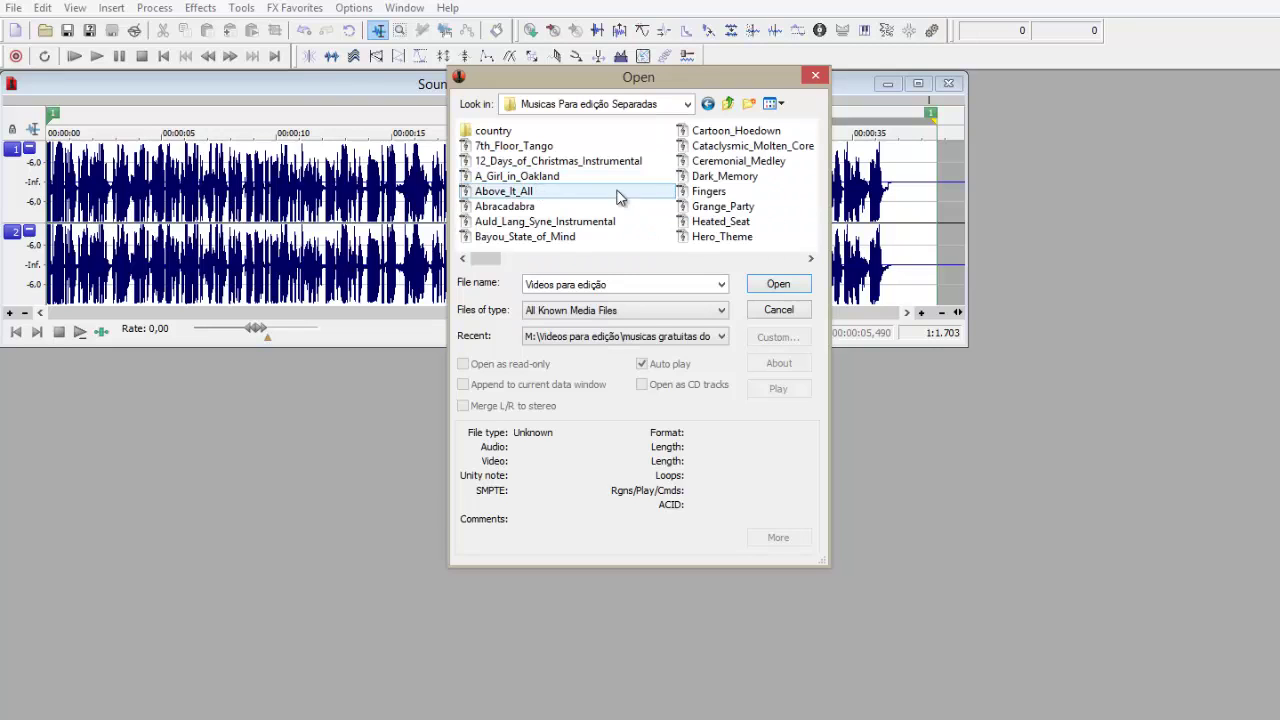
- Audition several tracks, including 12_Days_of_Christmas_Instrumental and Hero_Theme, and open Beat_Your_Competition
{"action": "left_click", "coordinate": [720, 176]}
{"action": "left_click", "coordinate": [519, 161]}
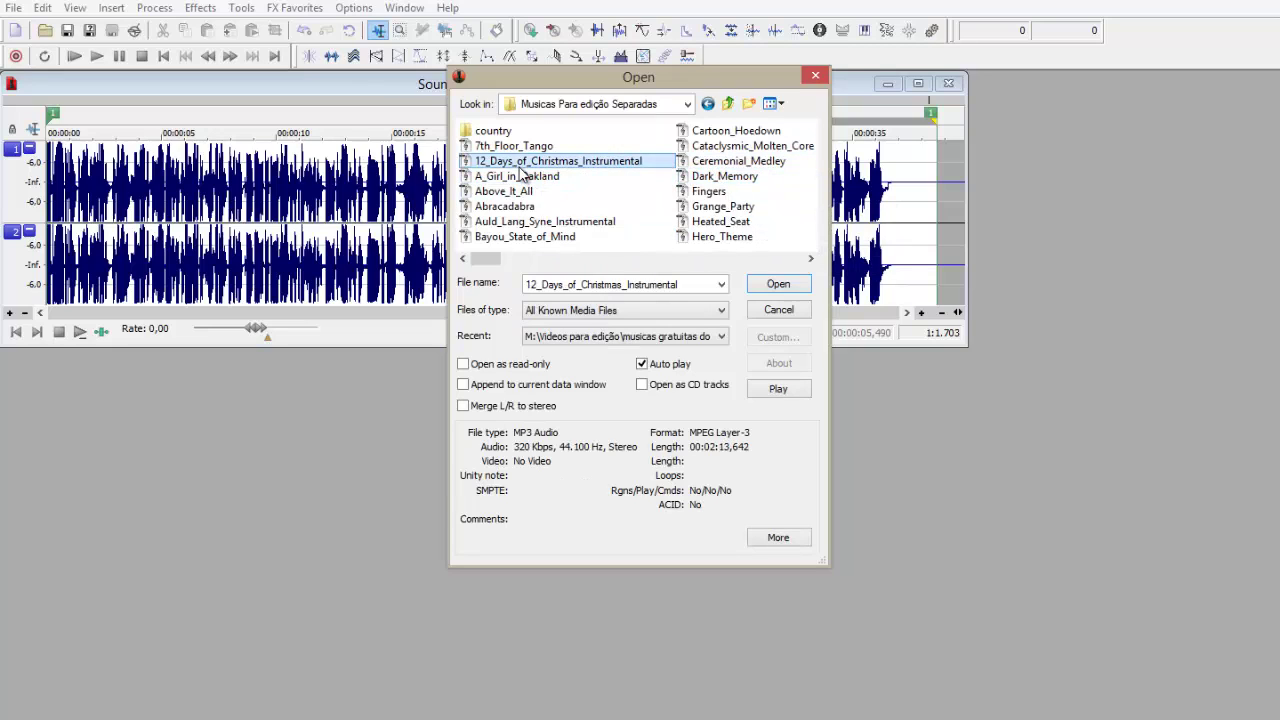
{"action": "left_click", "coordinate": [710, 236]}
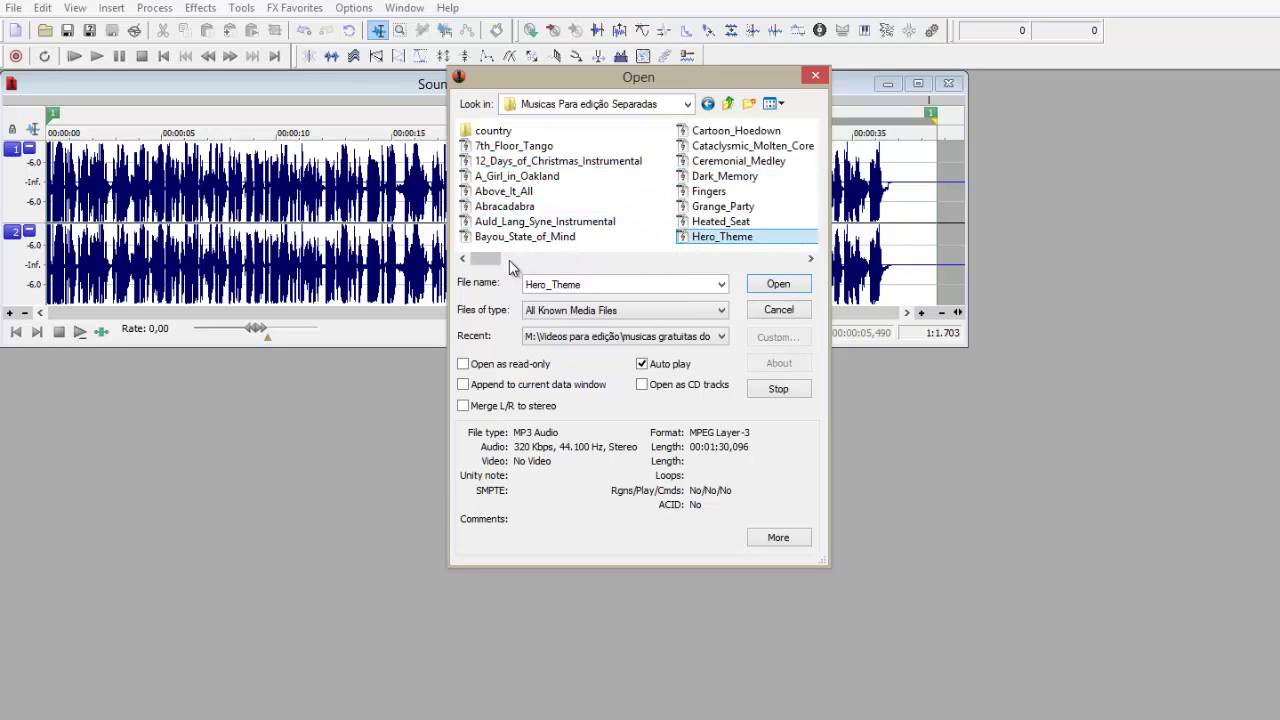
{"action": "left_click_drag", "start_coordinate": [486, 260], "coordinate": [576, 260]}
{"action": "left_click", "coordinate": [707, 192]}
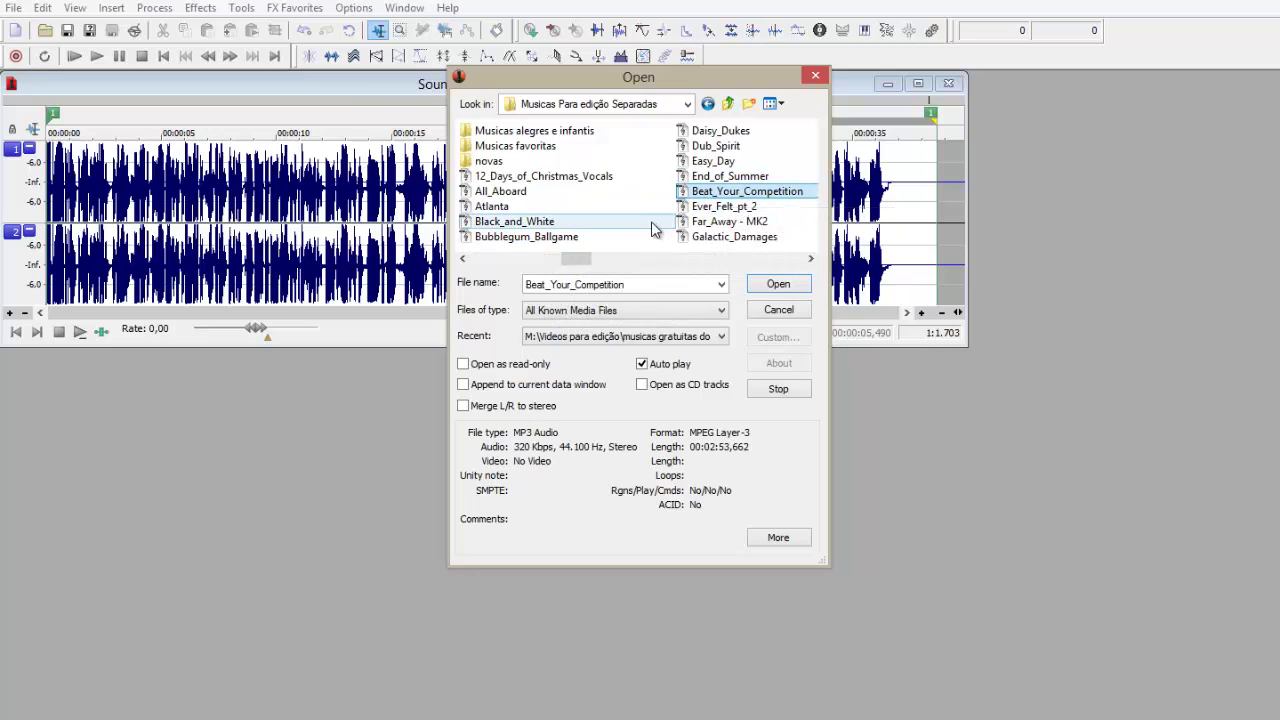
{"action": "left_click", "coordinate": [780, 286]}
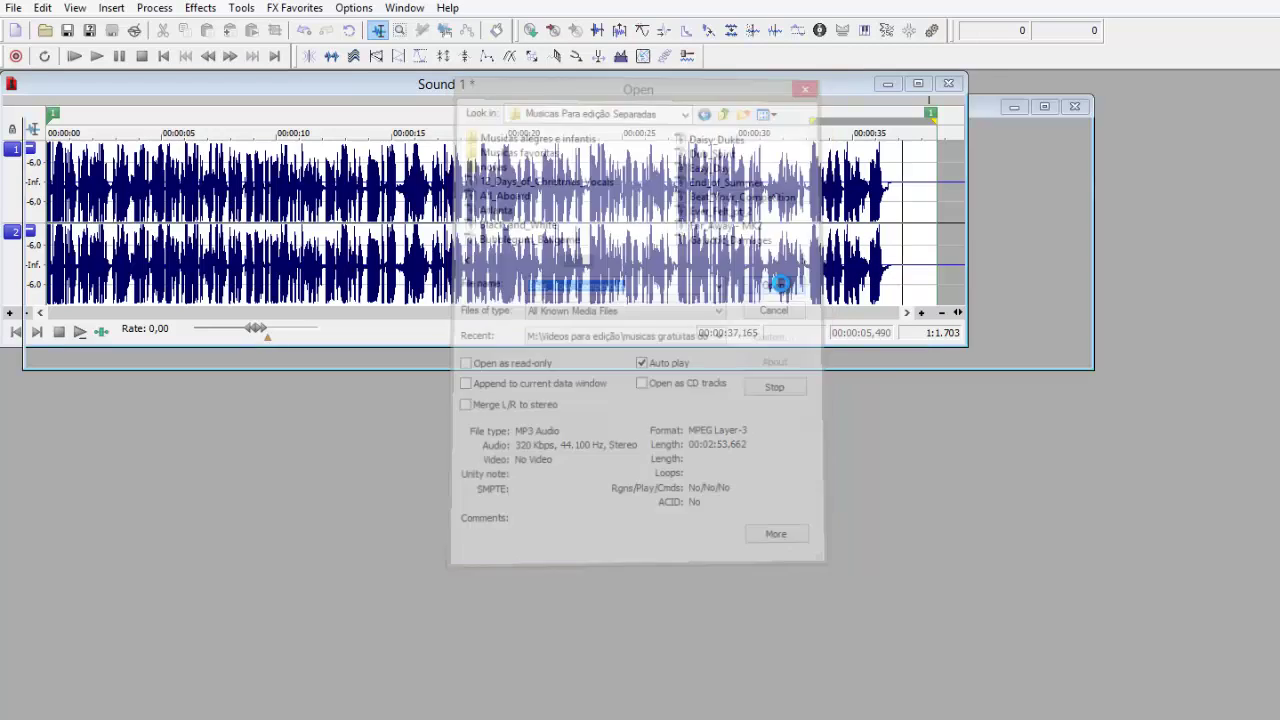
- Place the Beat Your Competition window below Sound 1 and select the entire music track
{"action": "left_click_drag", "start_coordinate": [585, 128], "coordinate": [620, 423]}
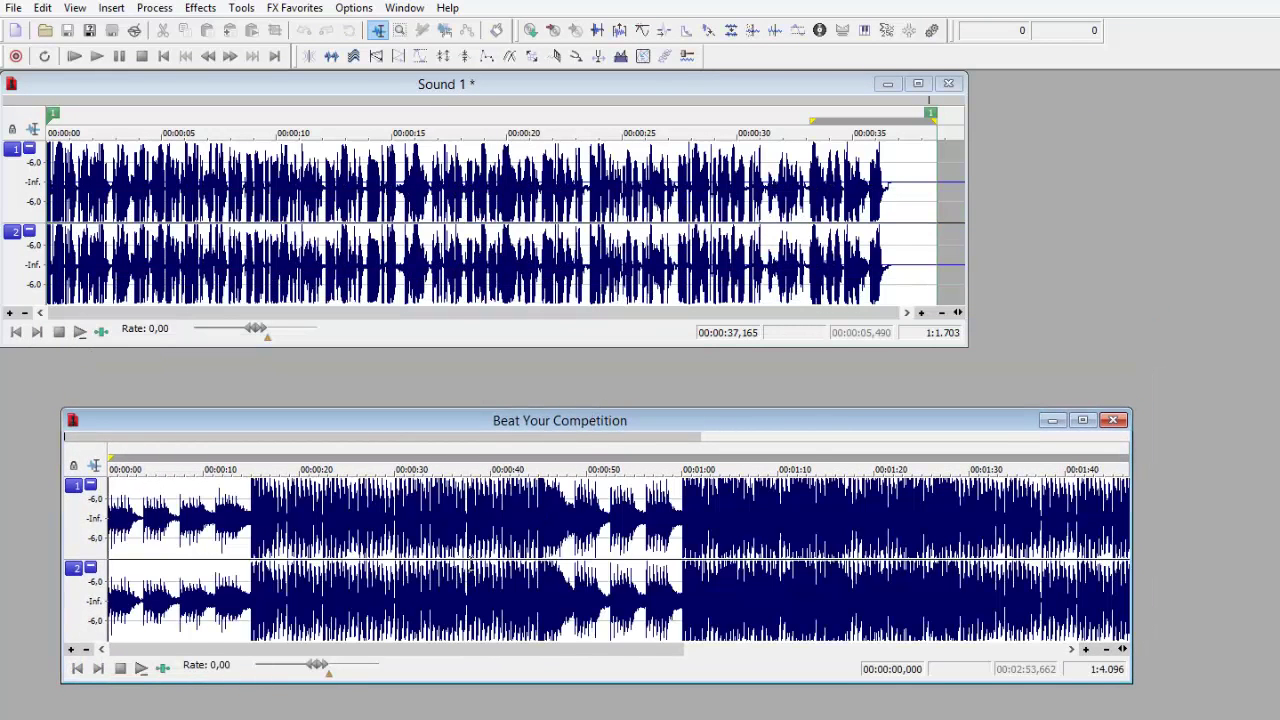
{"action": "double_click", "coordinate": [470, 562]}
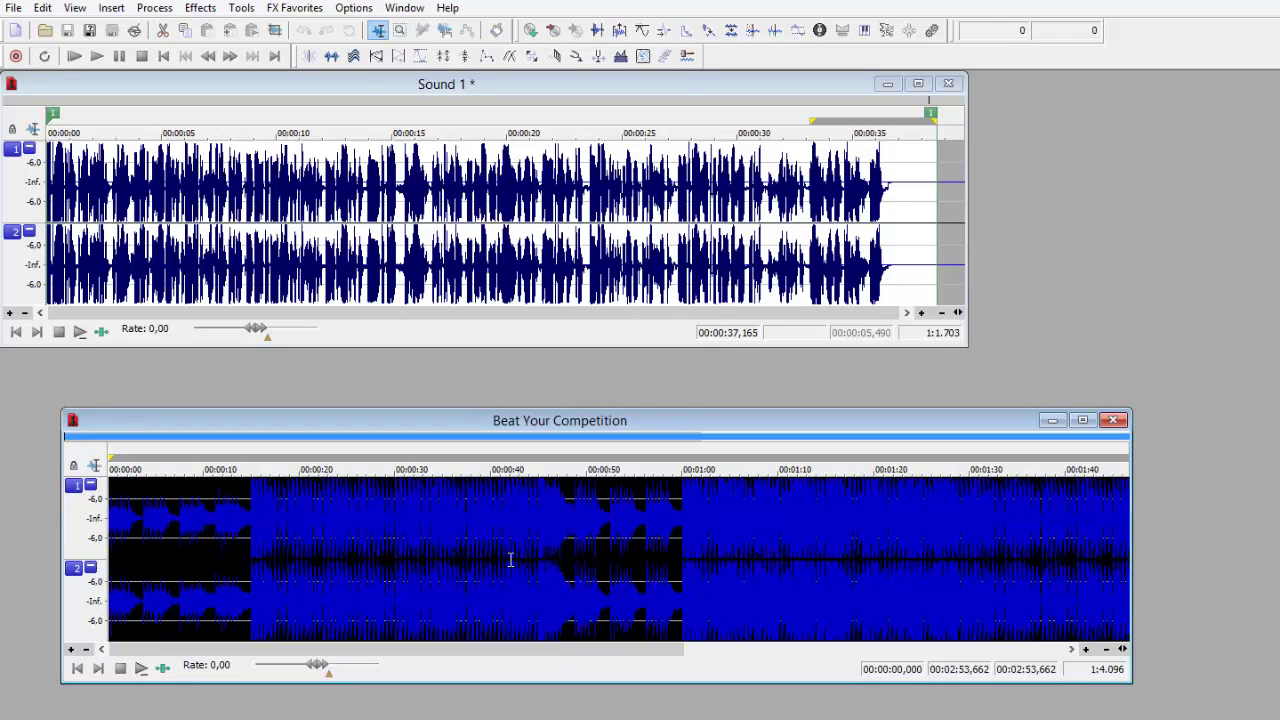
{"action": "mouse_move", "coordinate": [527, 571]}
{"action": "left_mouse_down"}
{"action": "mouse_move", "coordinate": [471, 563]}
{"action": "mouse_move", "coordinate": [526, 557]}
{"action": "left_mouse_up"}
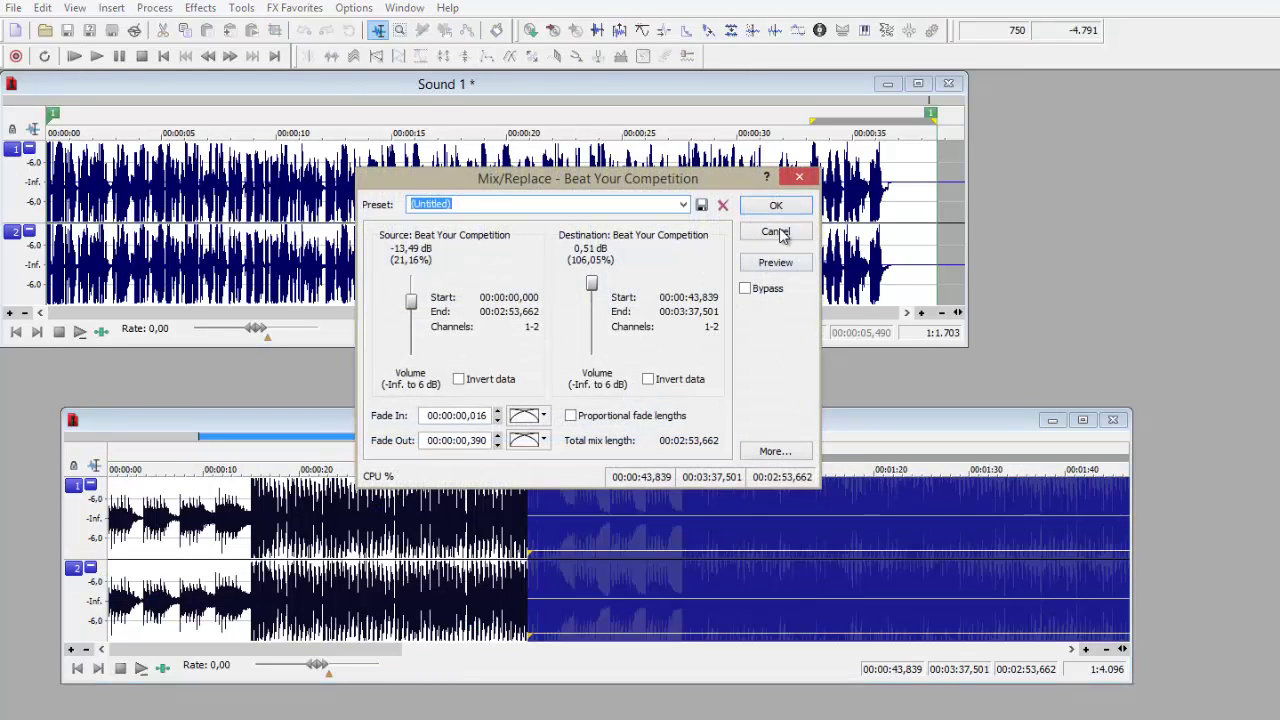
{"action": "left_click", "coordinate": [777, 232]}
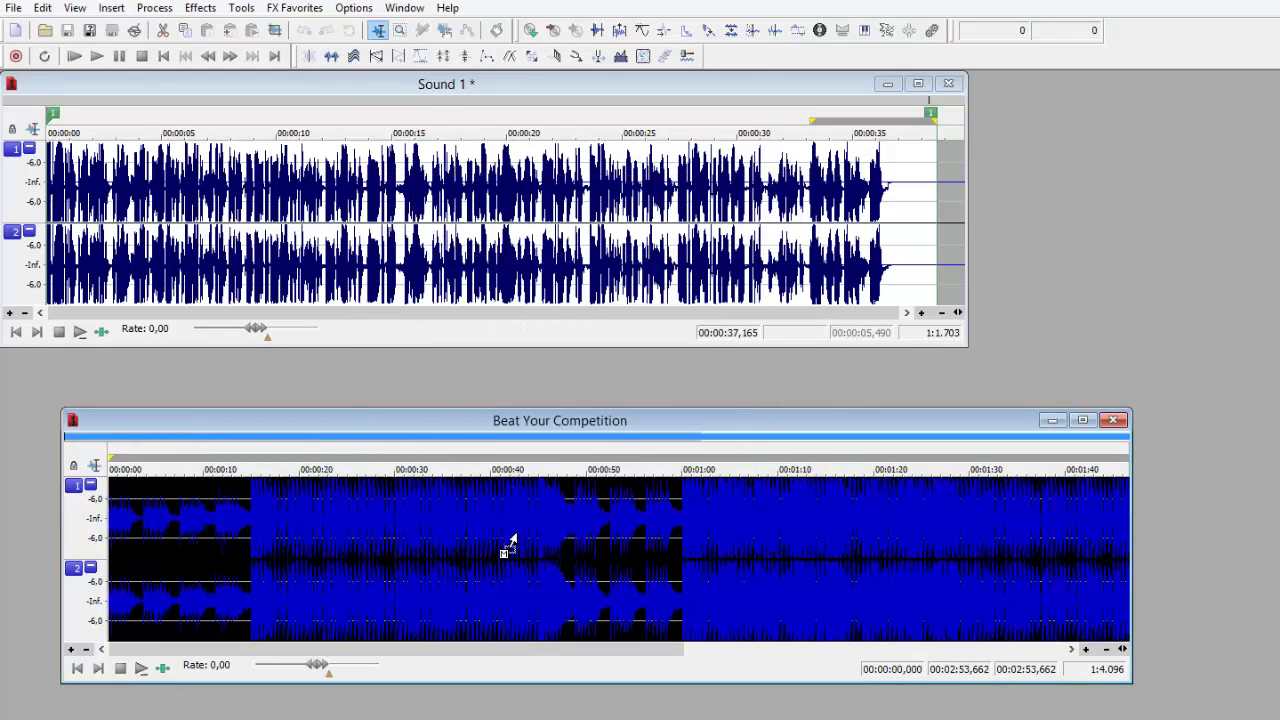
- Mix the selected Beat Your Competition track into the start of Sound 1, previewing it and setting the source volume to -15,82 dB
{"action": "left_click_drag", "start_coordinate": [495, 445], "coordinate": [34, 285]}
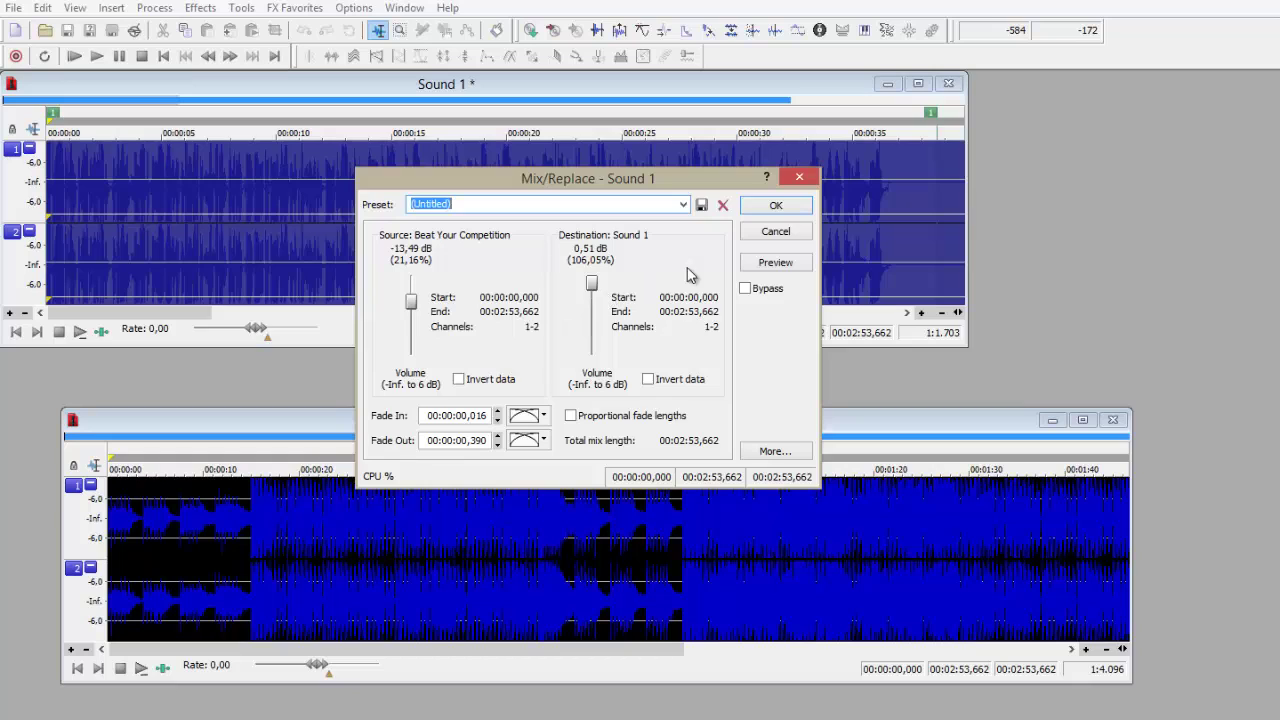
{"action": "left_click", "coordinate": [764, 268]}
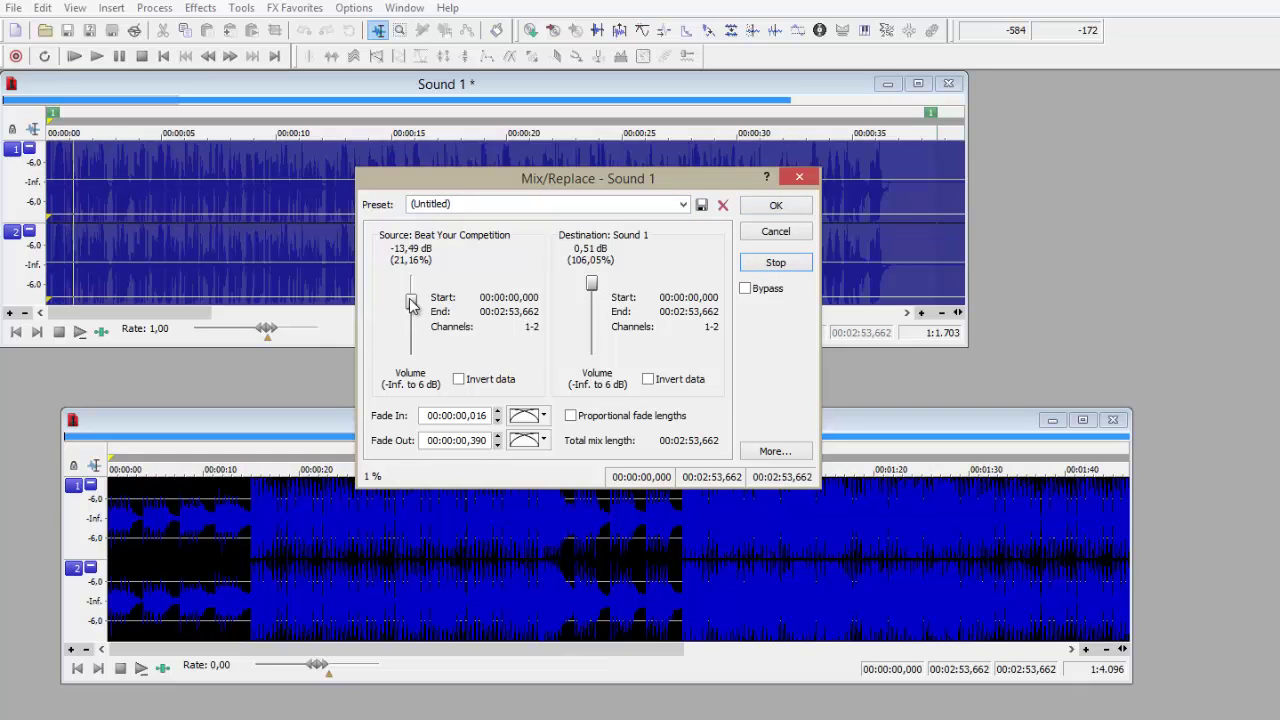
{"action": "mouse_move", "coordinate": [412, 305]}
{"action": "left_mouse_down"}
{"action": "mouse_move", "coordinate": [412, 370]}
{"action": "mouse_move", "coordinate": [414, 279]}
{"action": "mouse_move", "coordinate": [410, 356]}
{"action": "mouse_move", "coordinate": [405, 287]}
{"action": "mouse_move", "coordinate": [404, 309]}
{"action": "left_mouse_up"}
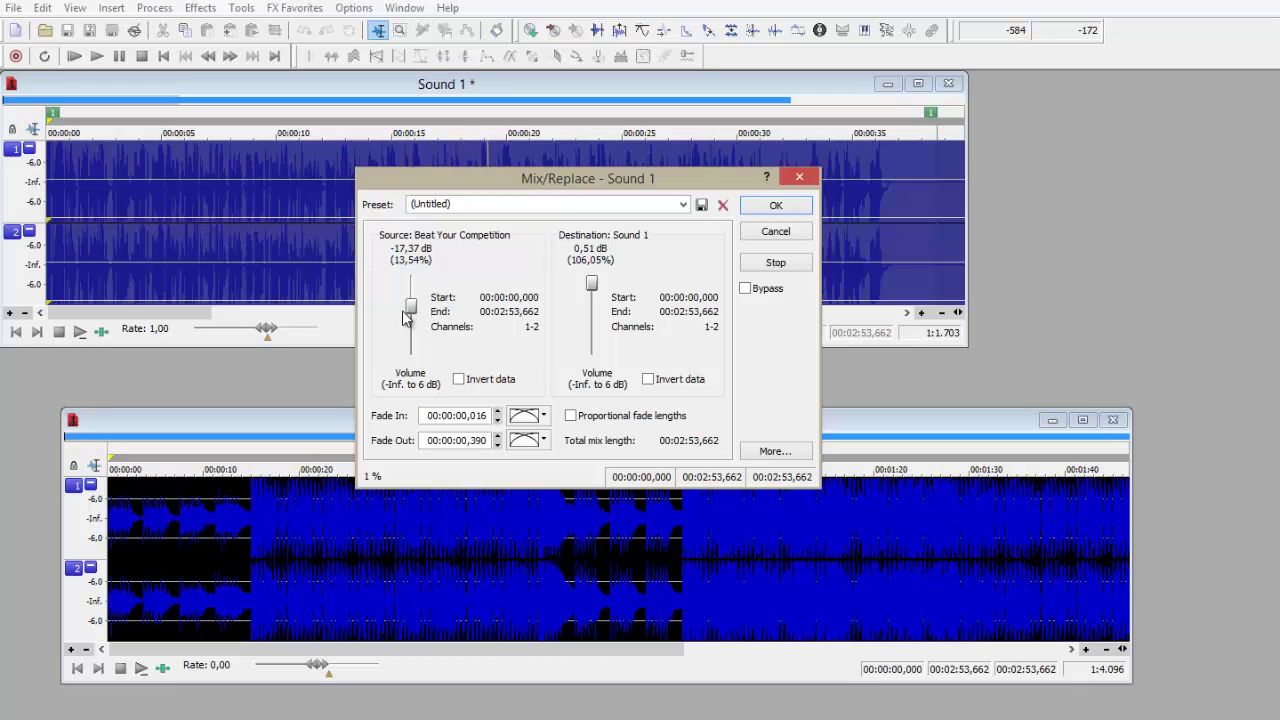
{"action": "left_click_drag", "start_coordinate": [410, 313], "coordinate": [414, 317]}
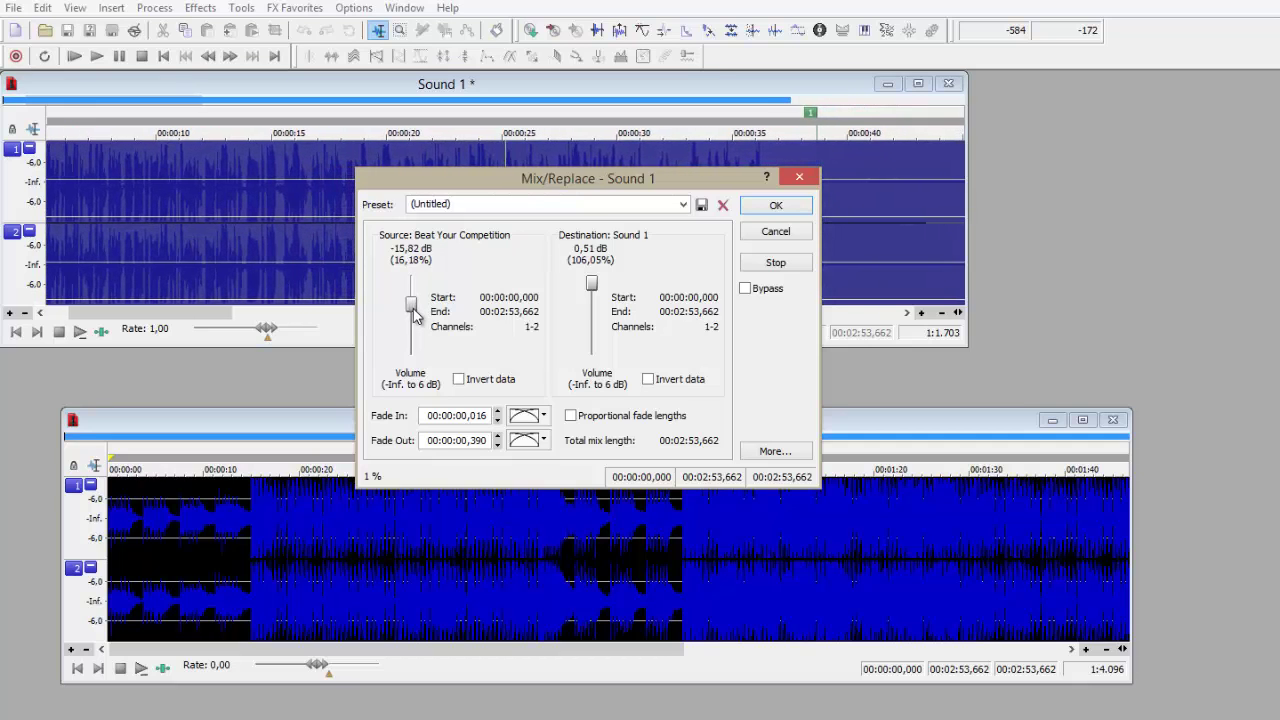
{"action": "left_click", "coordinate": [776, 207]}
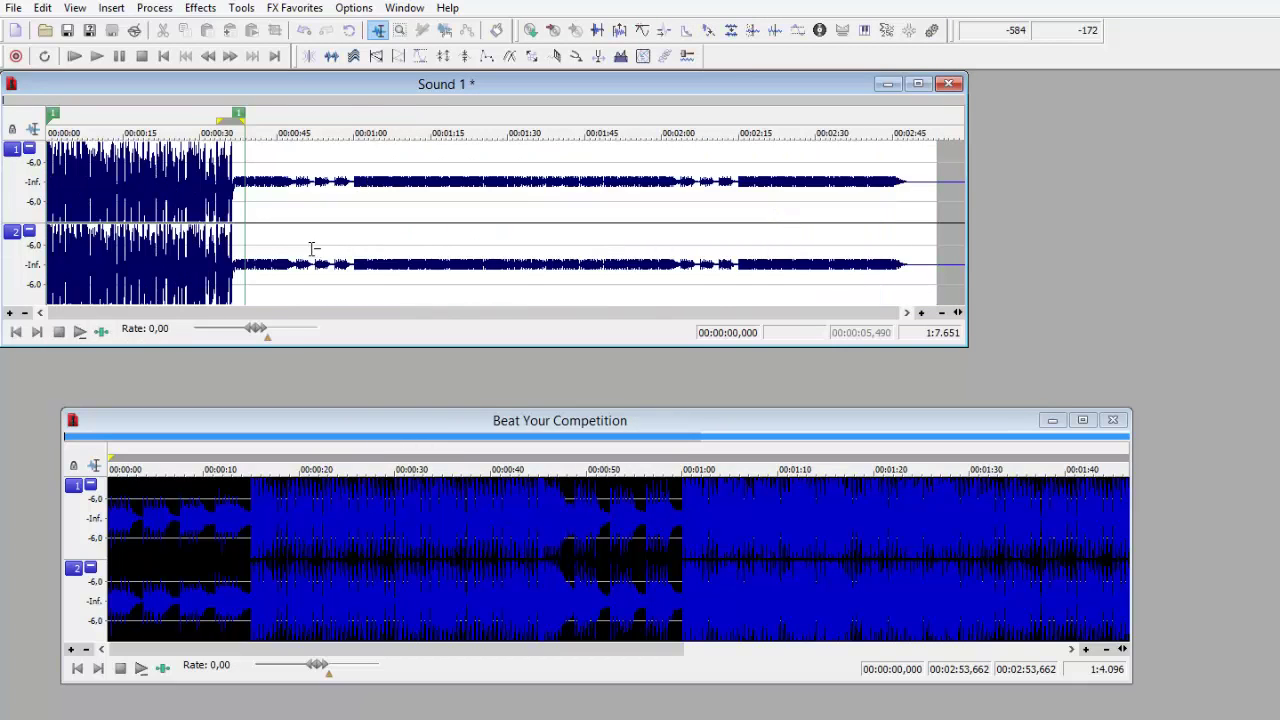
- Delete everything in Sound 1 from about 00:00:38,638 to the end and play back the new ending
{"action": "left_click", "coordinate": [302, 248]}
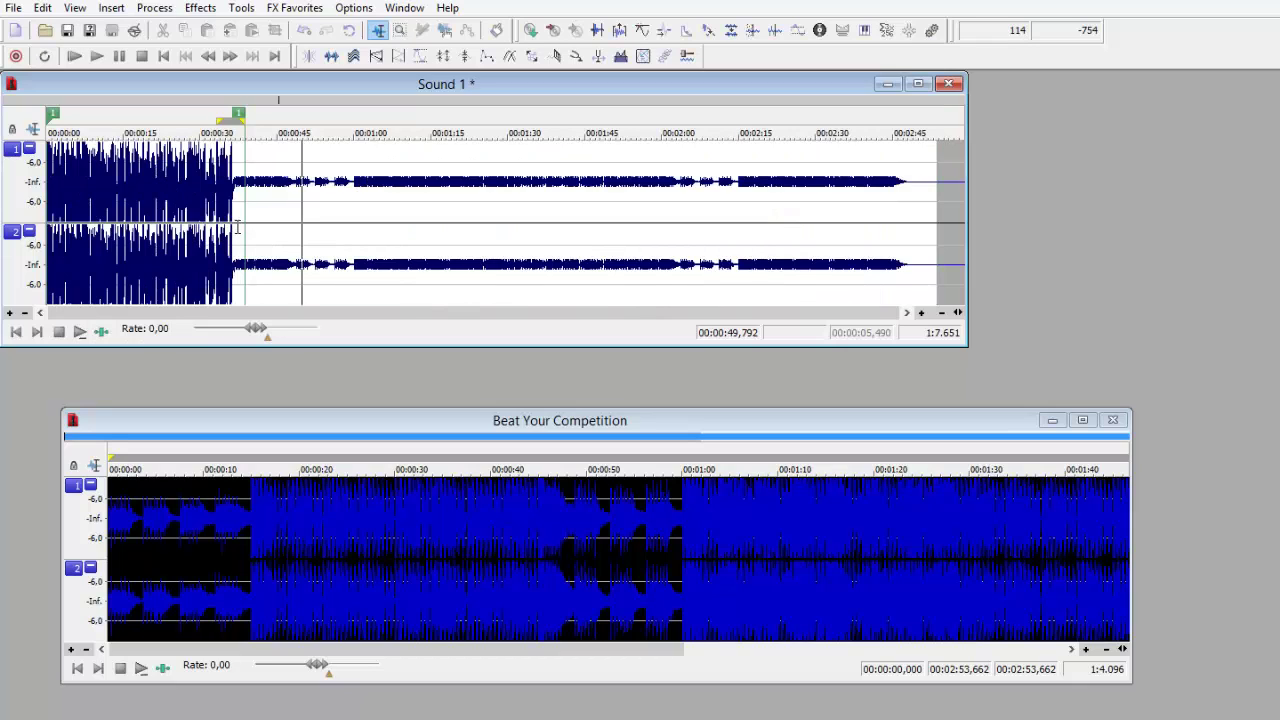
{"action": "left_click_drag", "start_coordinate": [245, 226], "coordinate": [941, 218]}
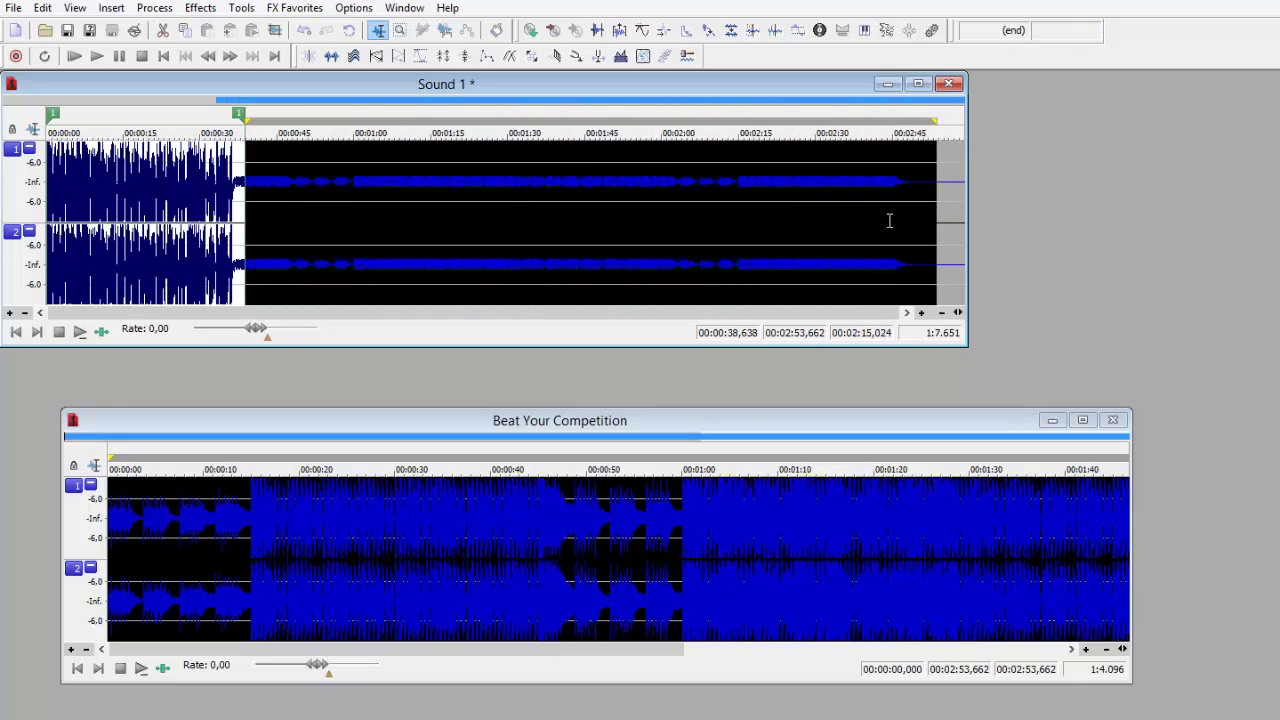
{"action": "key", "text": "Delete"}
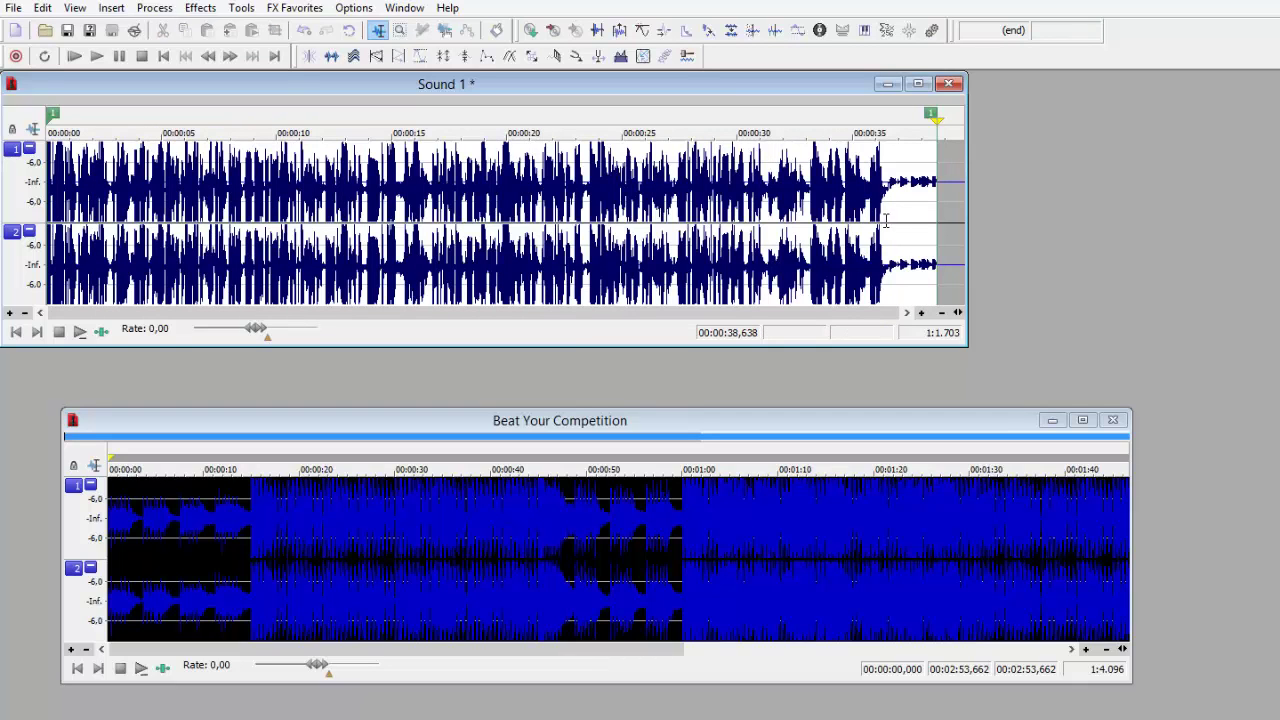
{"action": "left_click", "coordinate": [862, 224]}
{"action": "key", "text": "space"}
{"action": "key", "text": "space"}
- Raise the volume of the music-only tail from 00:00:36,338 to the end of Sound 1 by 15,44 dB
{"action": "mouse_move", "coordinate": [886, 215]}
{"action": "left_mouse_down"}
{"action": "mouse_move", "coordinate": [957, 245]}
{"action": "mouse_move", "coordinate": [884, 229]}
{"action": "left_mouse_up"}
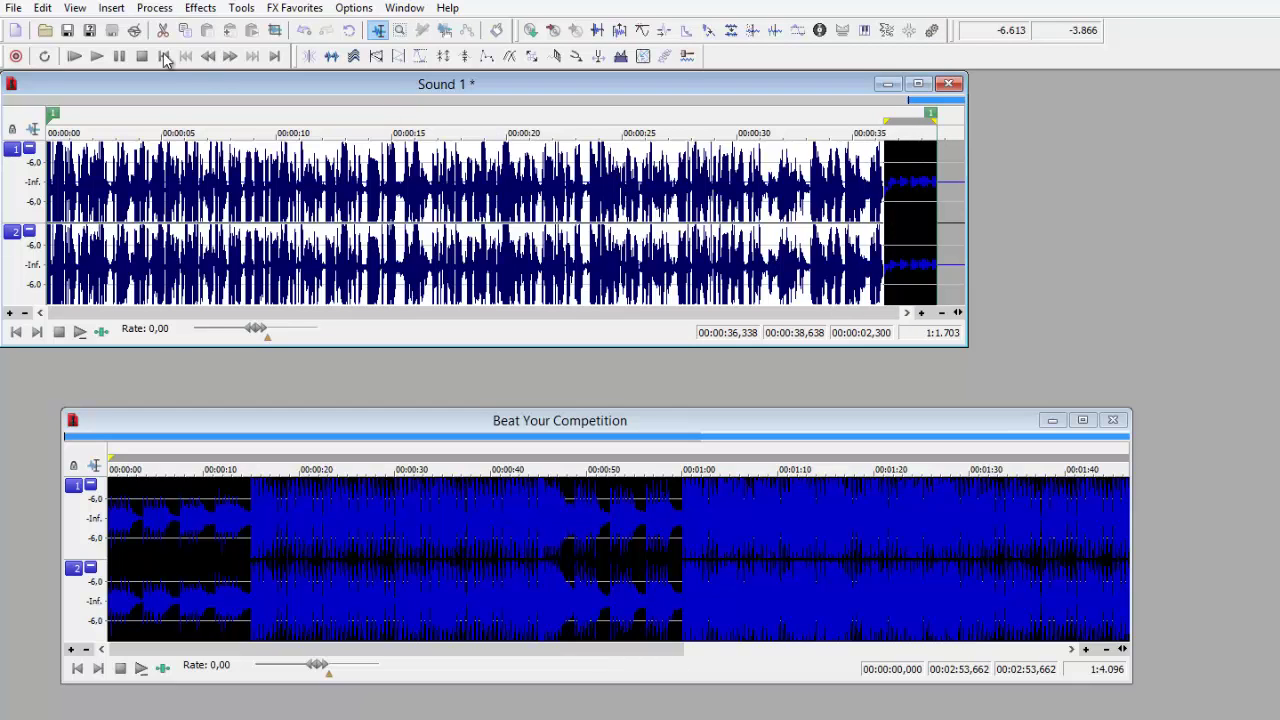
{"action": "left_click", "coordinate": [155, 8]}
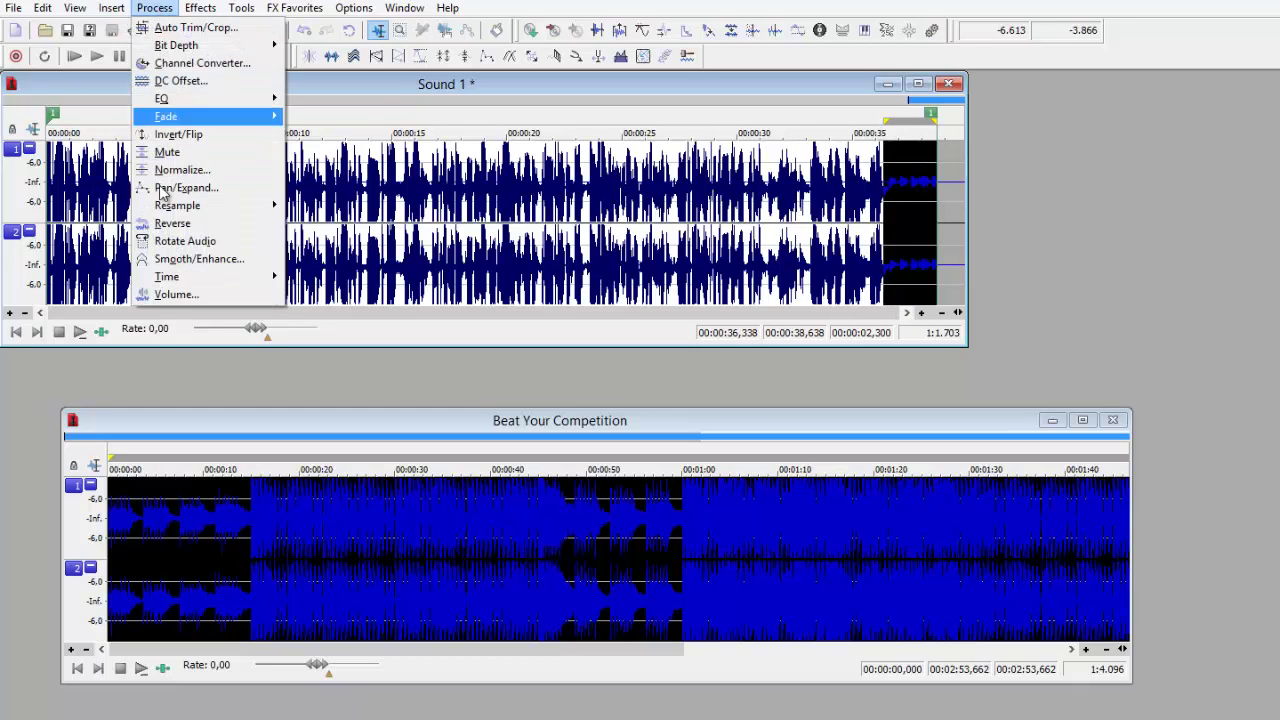
{"action": "left_click", "coordinate": [176, 294]}
{"action": "left_click", "coordinate": [660, 264]}
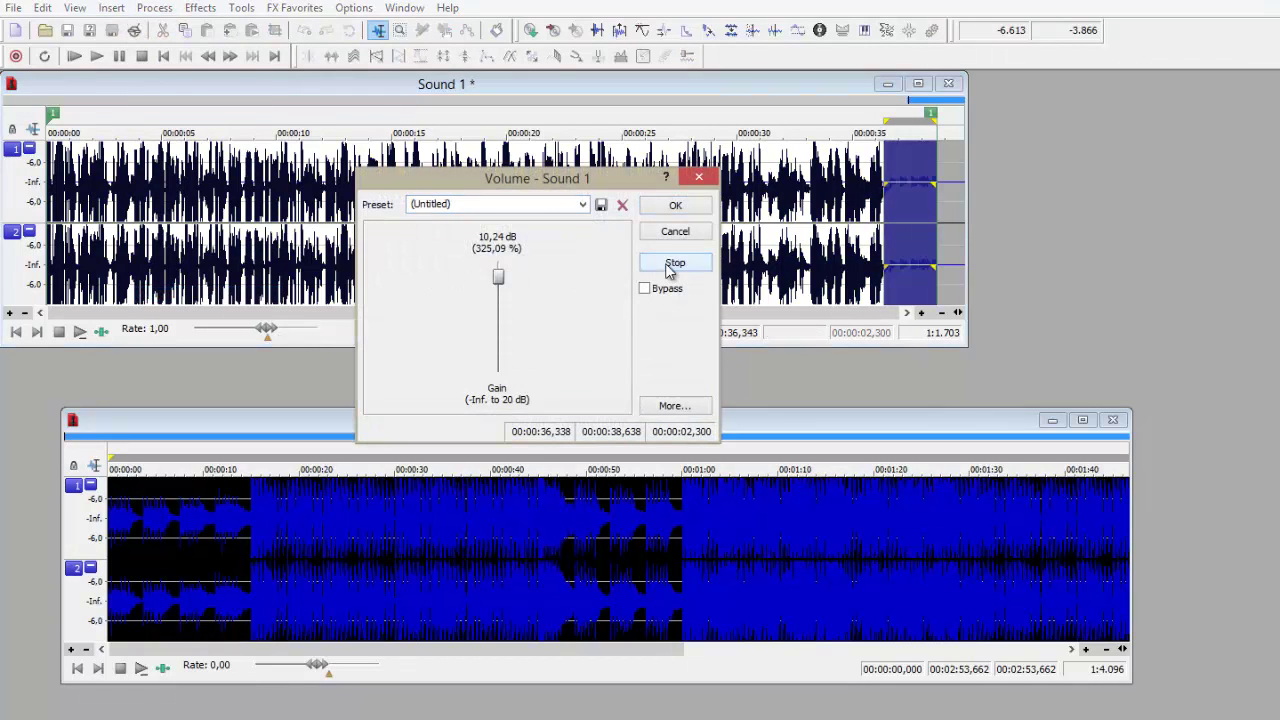
{"action": "mouse_move", "coordinate": [498, 278]}
{"action": "left_mouse_down"}
{"action": "mouse_move", "coordinate": [501, 331]}
{"action": "mouse_move", "coordinate": [497, 270]}
{"action": "left_mouse_up"}
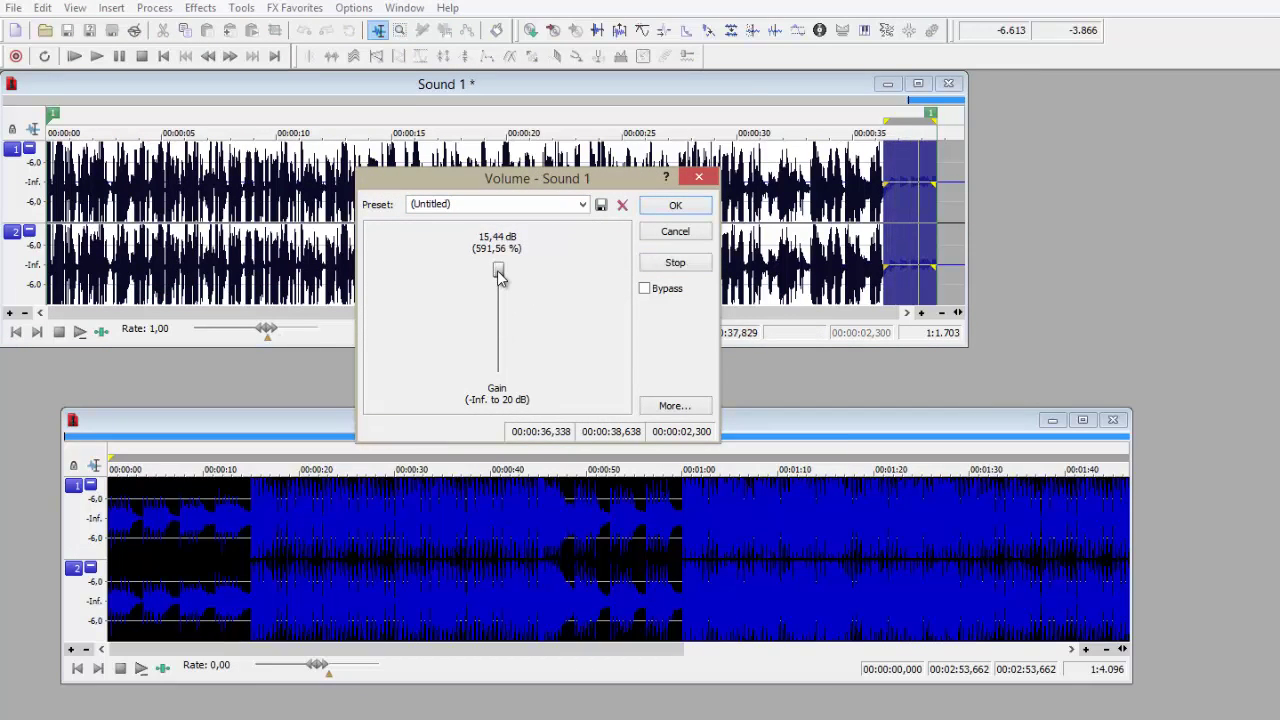
{"action": "left_click", "coordinate": [675, 205]}
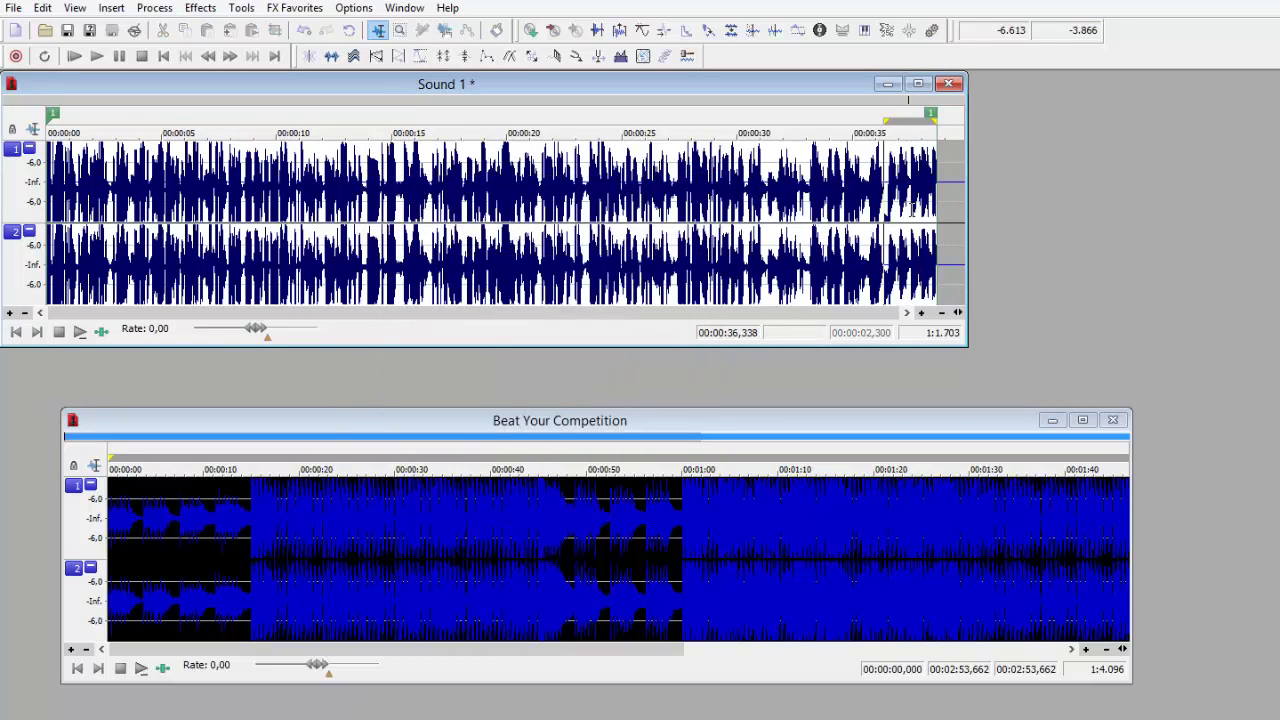
- Fade out the last 1,1 seconds of Sound 1, from 00:00:37,536 to the end, and play back the ending
{"action": "left_click_drag", "start_coordinate": [911, 221], "coordinate": [950, 225]}
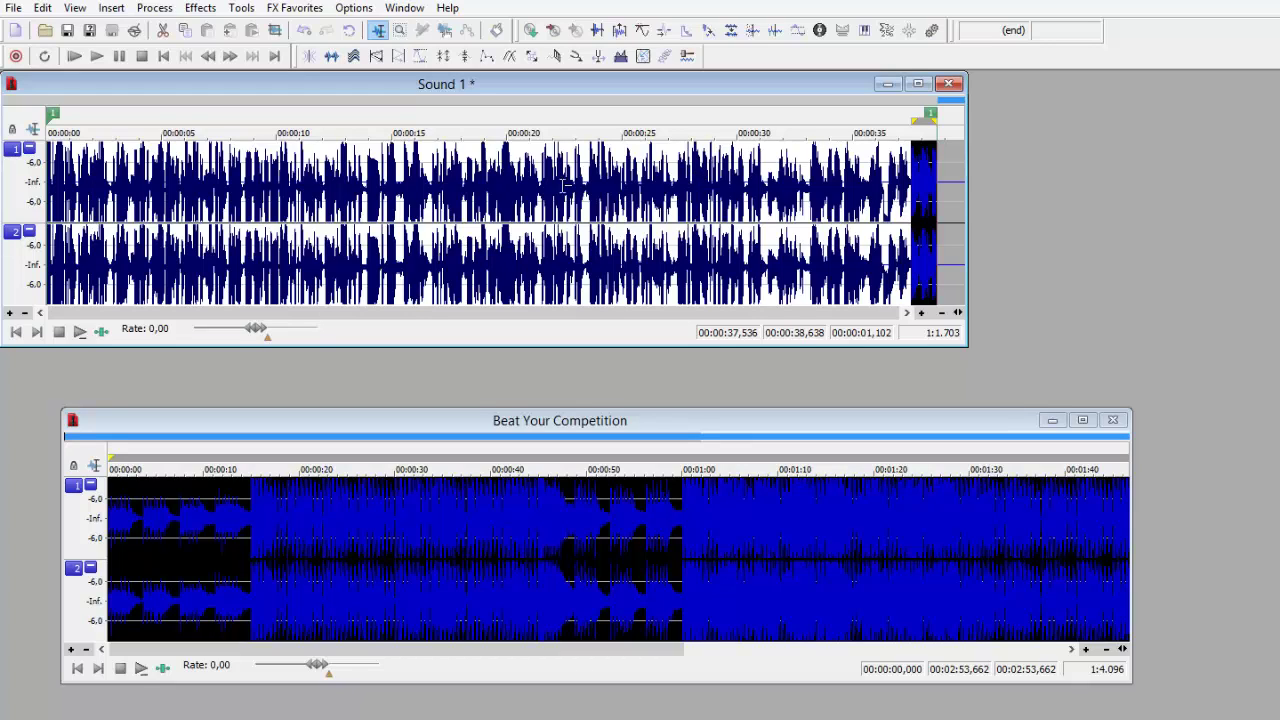
{"action": "left_click", "coordinate": [155, 10]}
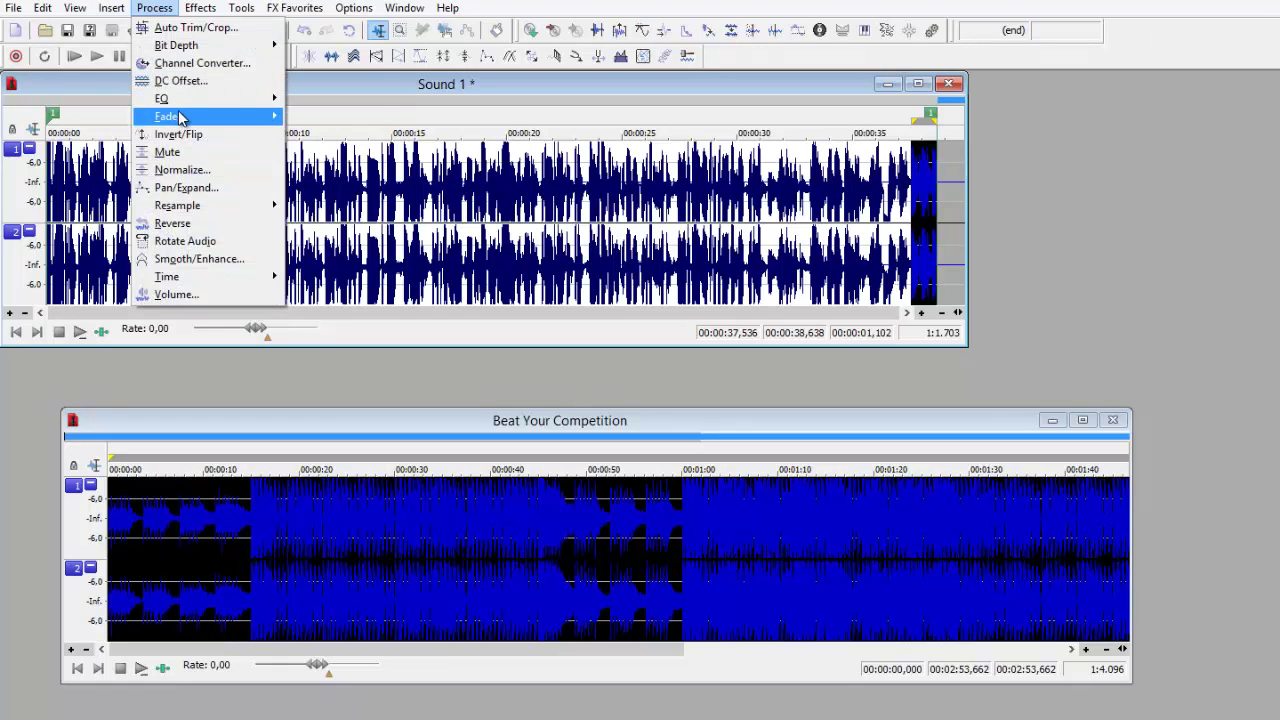
{"action": "mouse_move", "coordinate": [183, 118]}
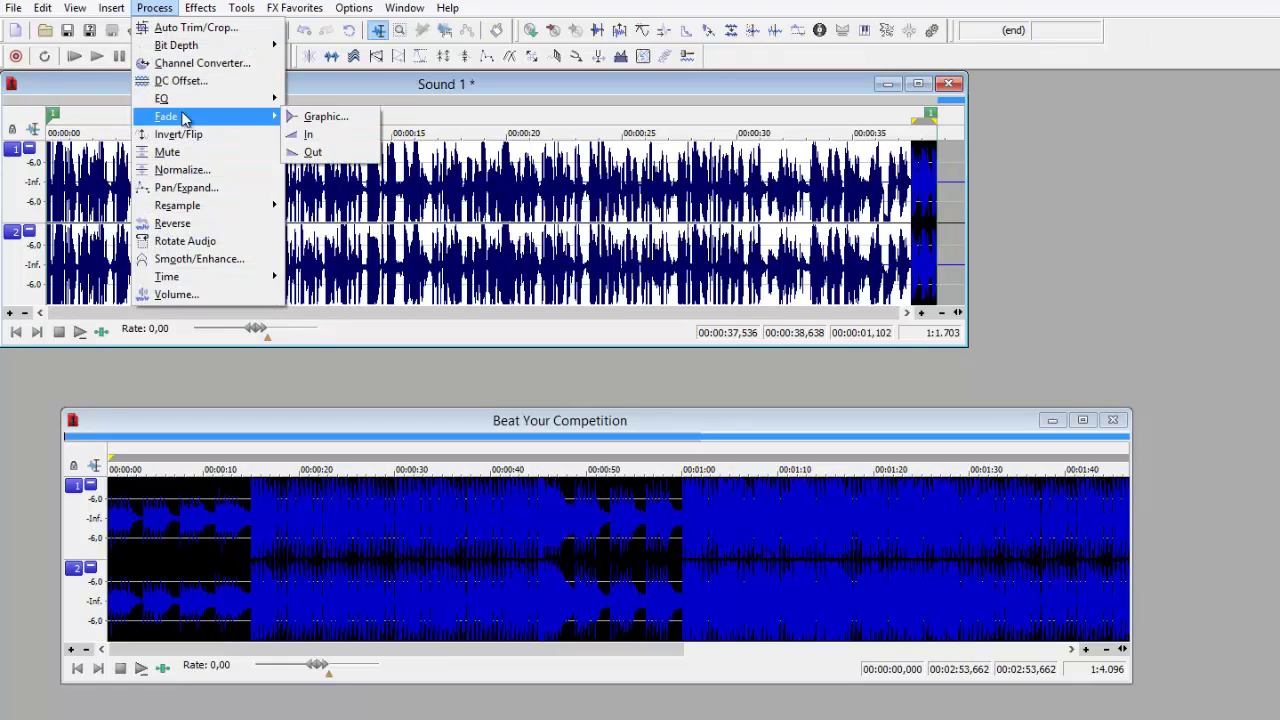
{"action": "left_click", "coordinate": [322, 156]}
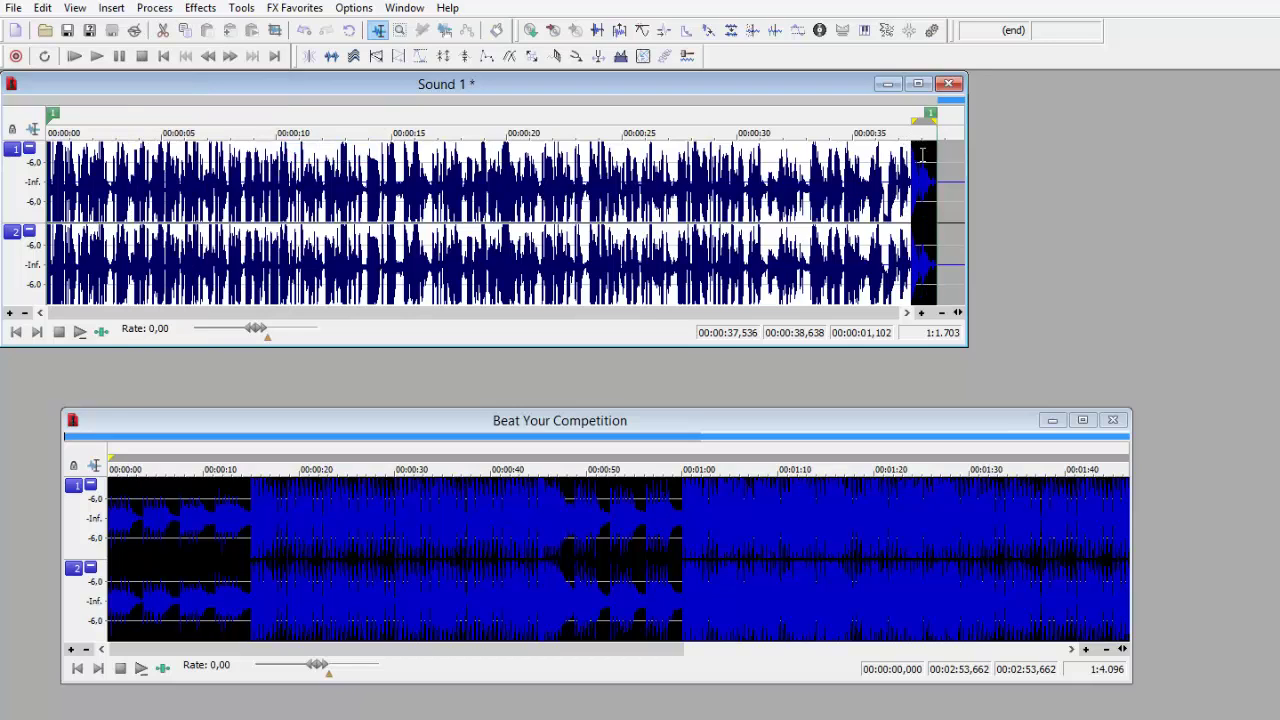
{"action": "left_click", "coordinate": [903, 205]}
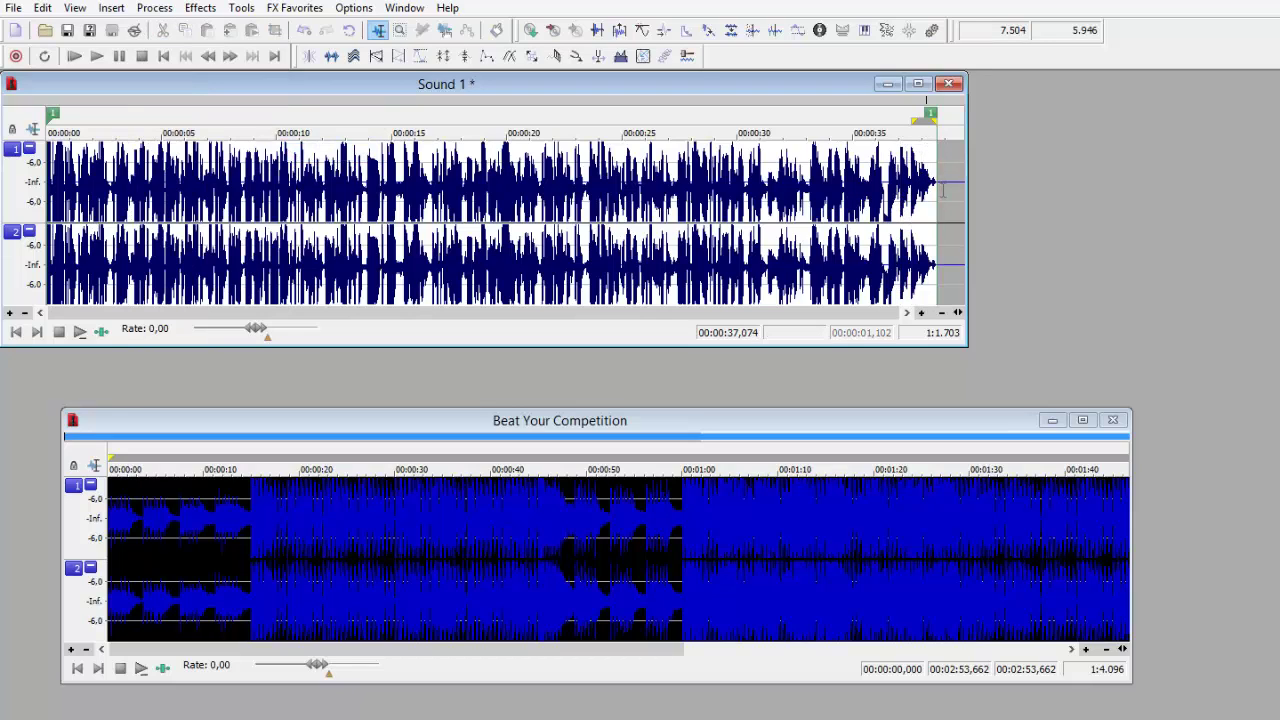
{"action": "left_click", "coordinate": [857, 215]}
{"action": "key", "text": "space"}
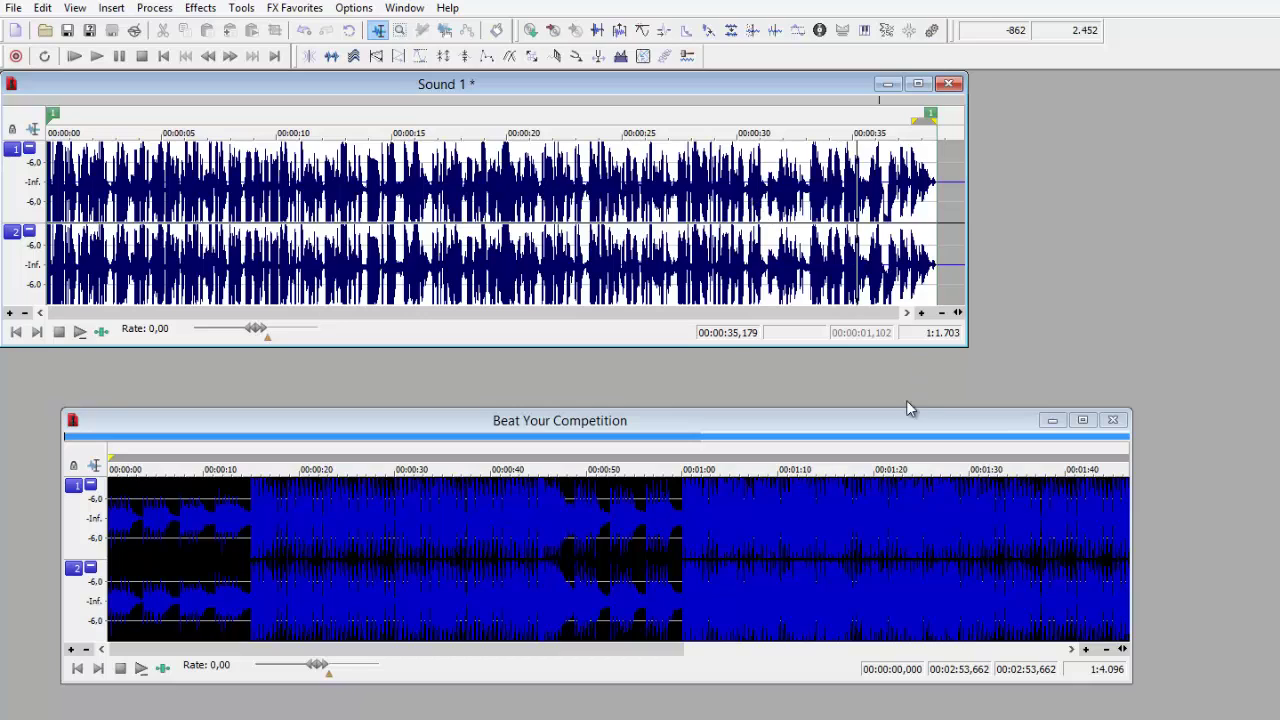
- Close the Beat Your Competition file, maximize Sound 1, and play the mix from the beginning
{"action": "left_click", "coordinate": [1115, 424]}
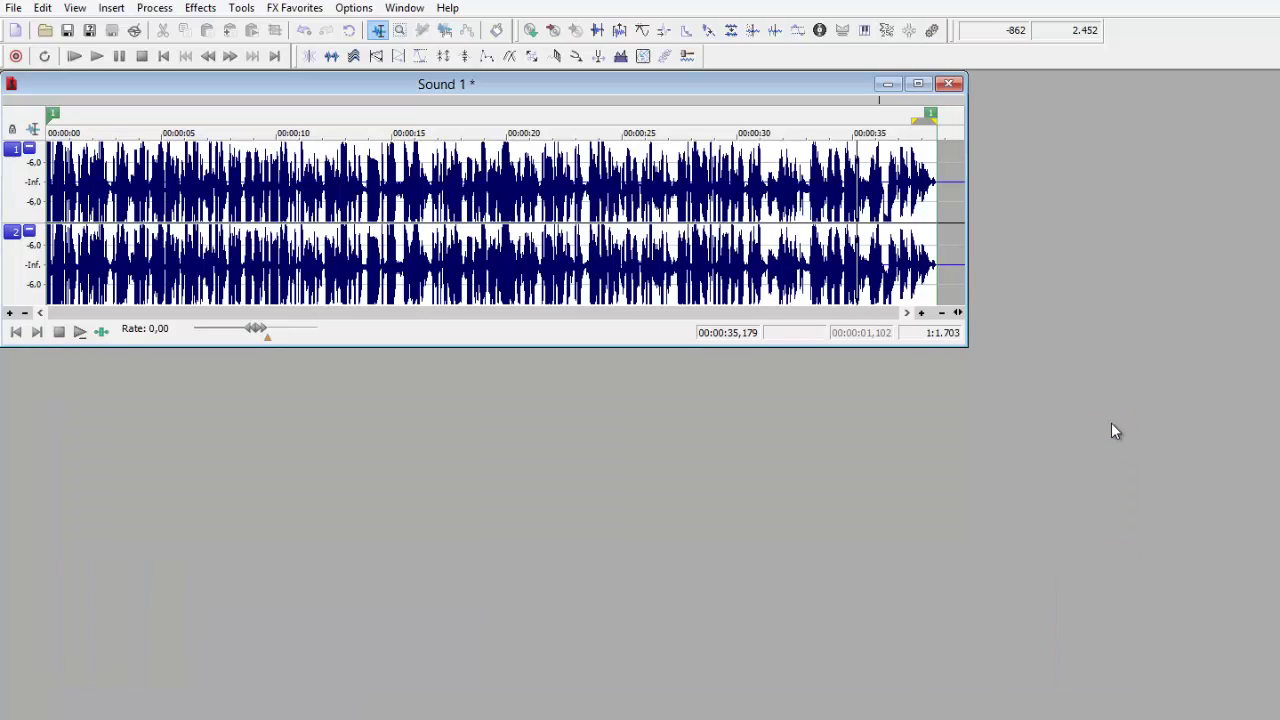
{"action": "left_click", "coordinate": [919, 84]}
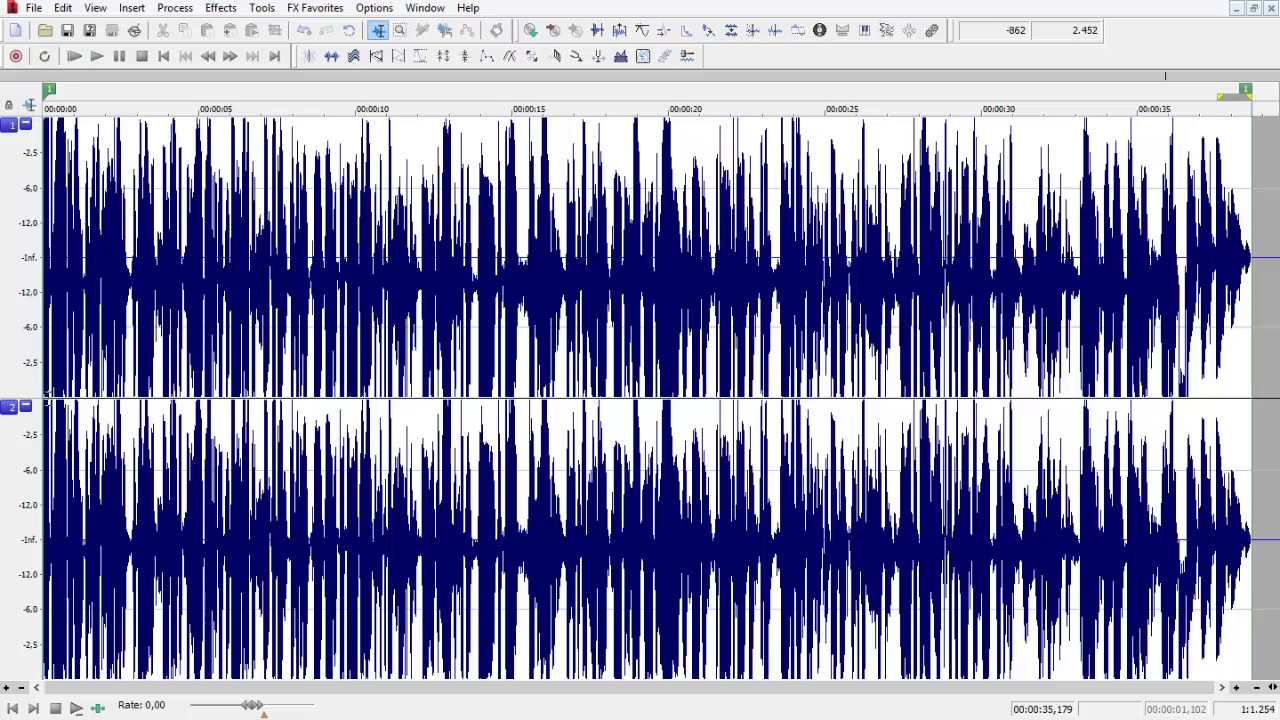
{"action": "key", "text": "shift+space"}
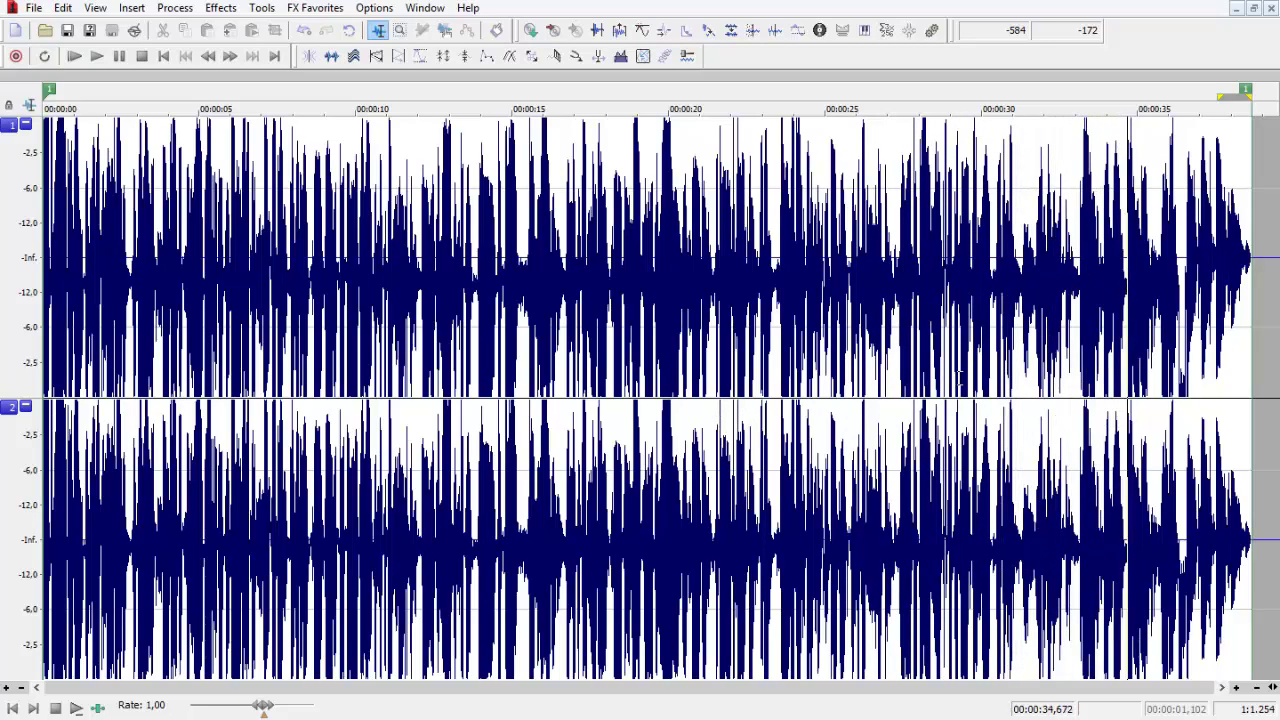
- Delete the 0,539-second segment from 00:00:31,173 to 00:00:31,712 and play back across the cut
{"action": "left_click", "coordinate": [1019, 388]}
{"action": "scroll", "coordinate": [1019, 388], "scroll_direction": "up", "scroll_amount": 2}
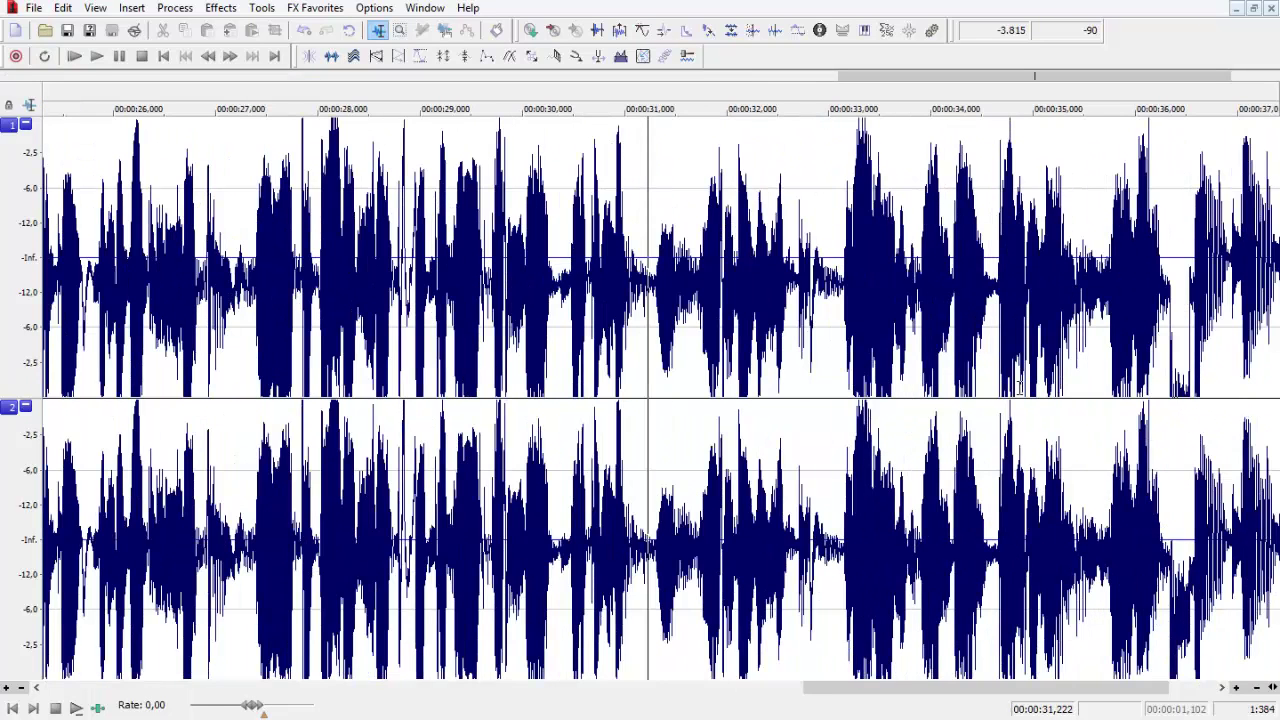
{"action": "key", "text": "space"}
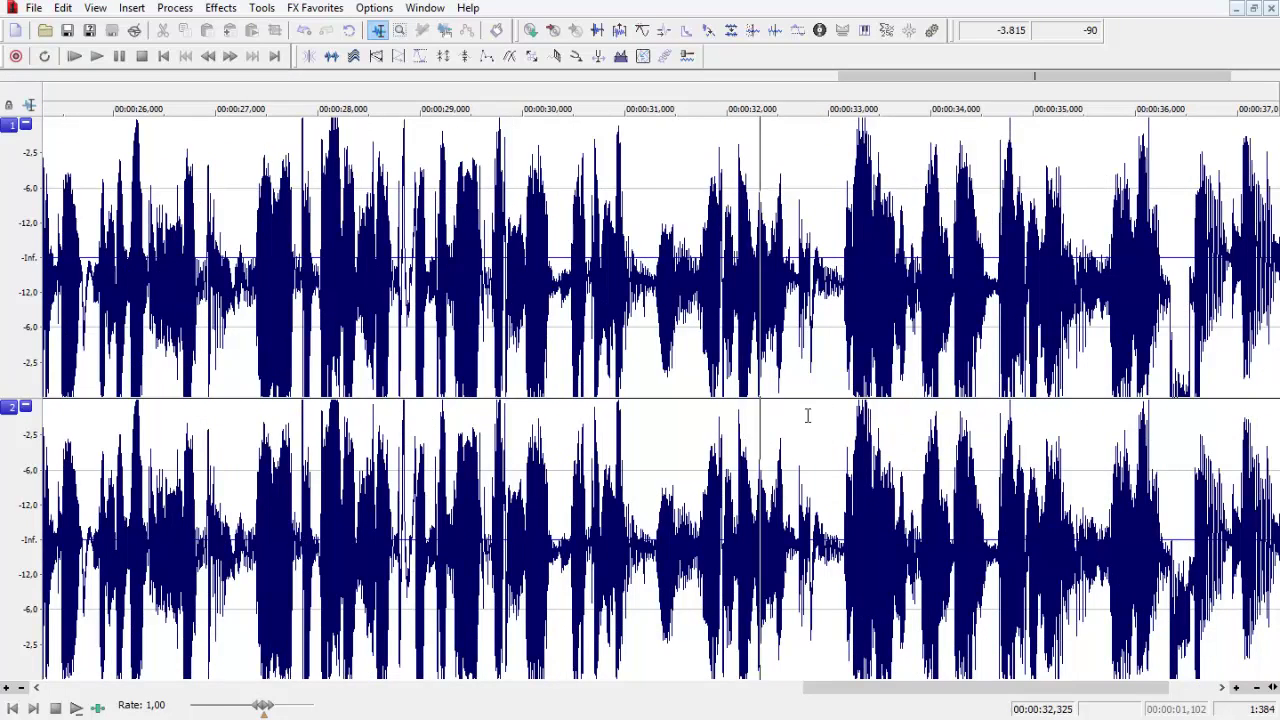
{"action": "key", "text": "space"}
{"action": "left_click_drag", "start_coordinate": [642, 410], "coordinate": [698, 430]}
{"action": "key", "text": "space"}
{"action": "key", "text": "space"}
{"action": "key", "text": "space"}
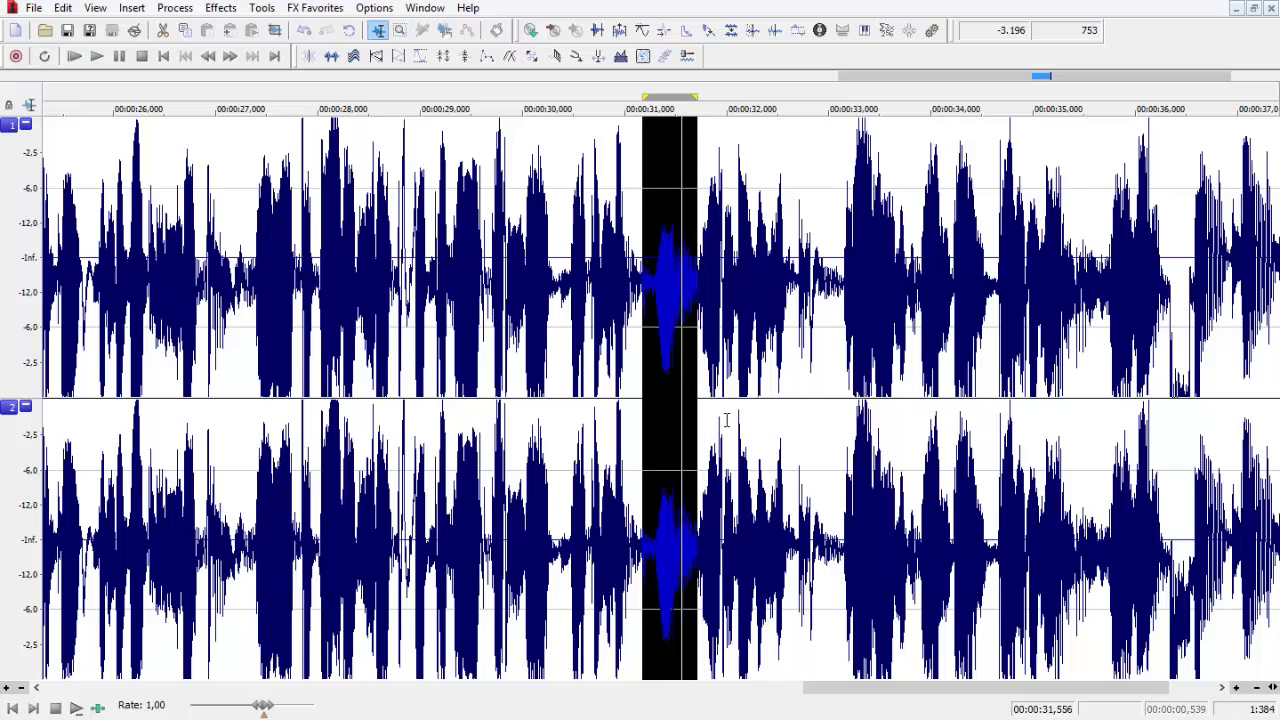
{"action": "key", "text": "space"}
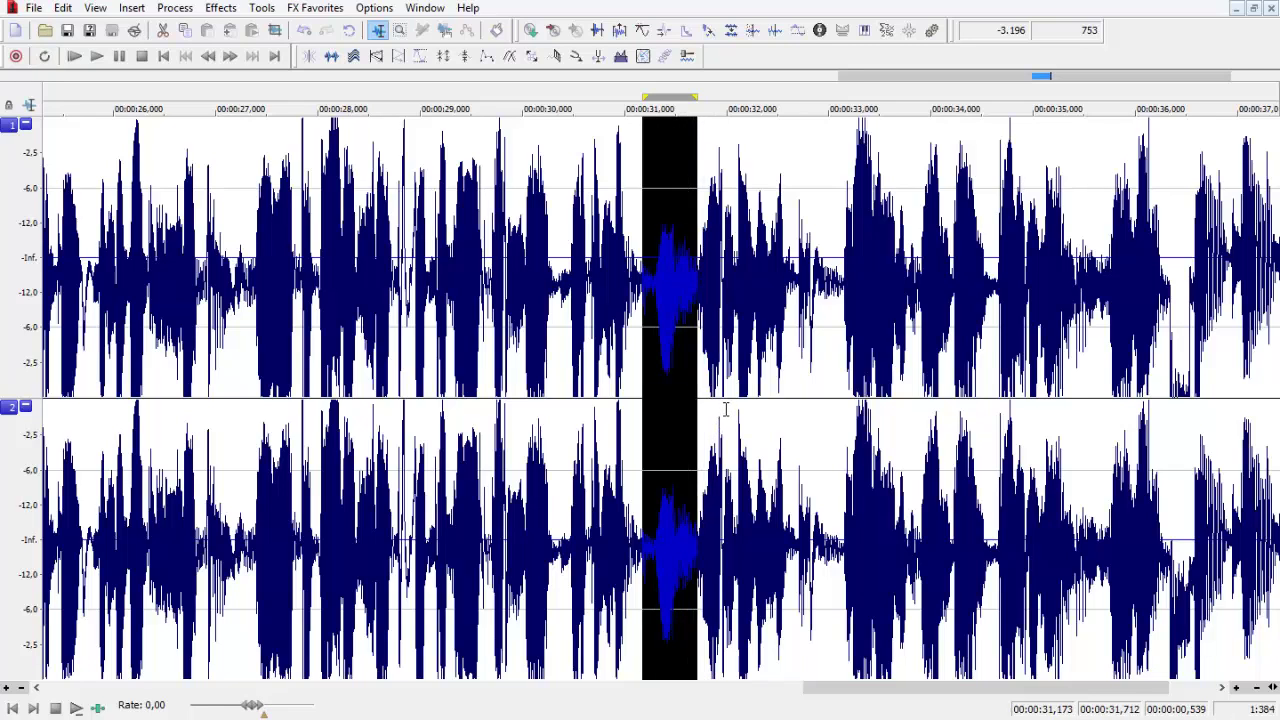
{"action": "key", "text": "Delete"}
{"action": "left_click", "coordinate": [545, 385]}
{"action": "key", "text": "space"}
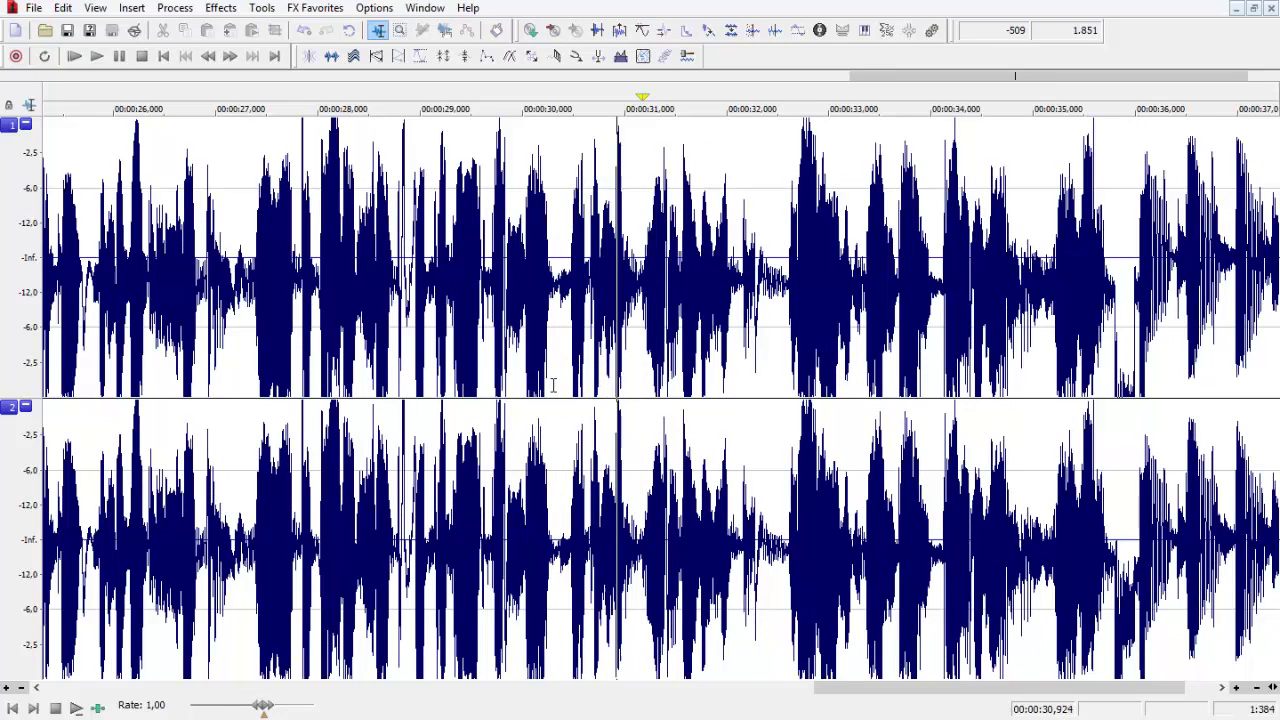
{"action": "key", "text": "space"}
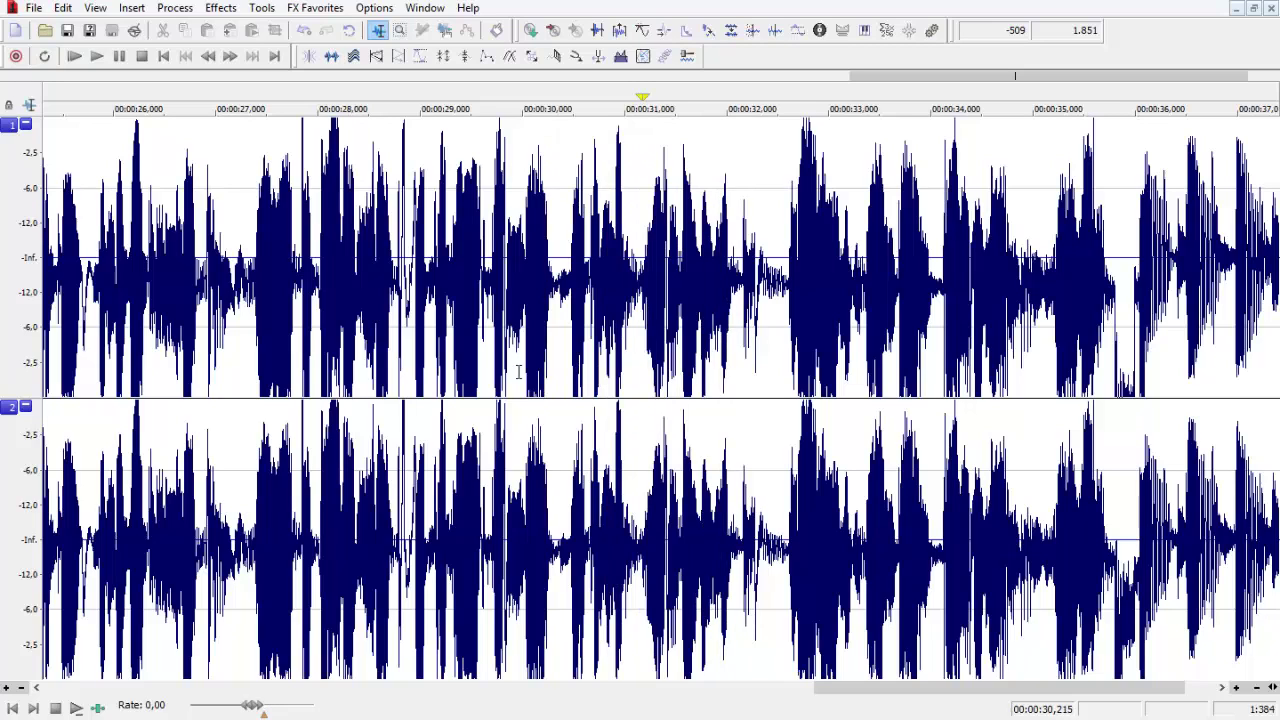
{"action": "key", "text": "space"}
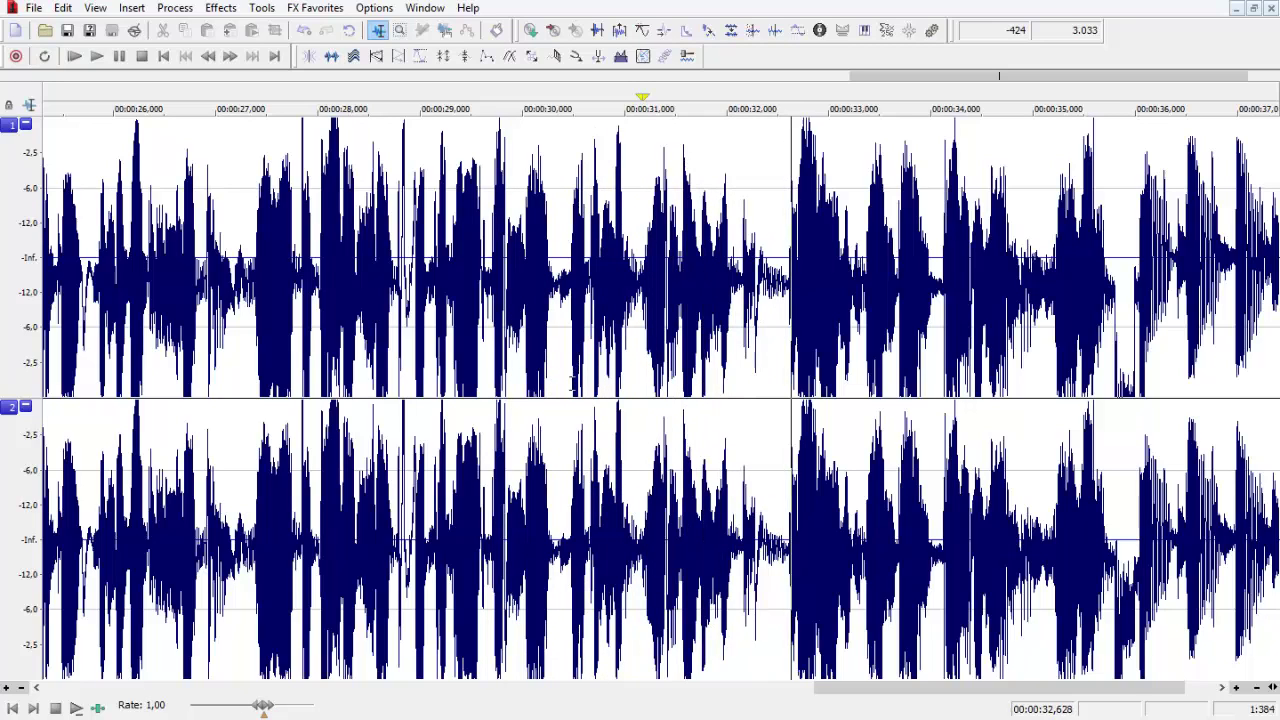
- Save the finished mix in Área de Trabalho as an MP3 Audio file named "Tutorial sond forge" with the 128 Kbps, CD Quality Audio template
{"action": "scroll", "coordinate": [720, 373], "scroll_direction": "down", "scroll_amount": 3}
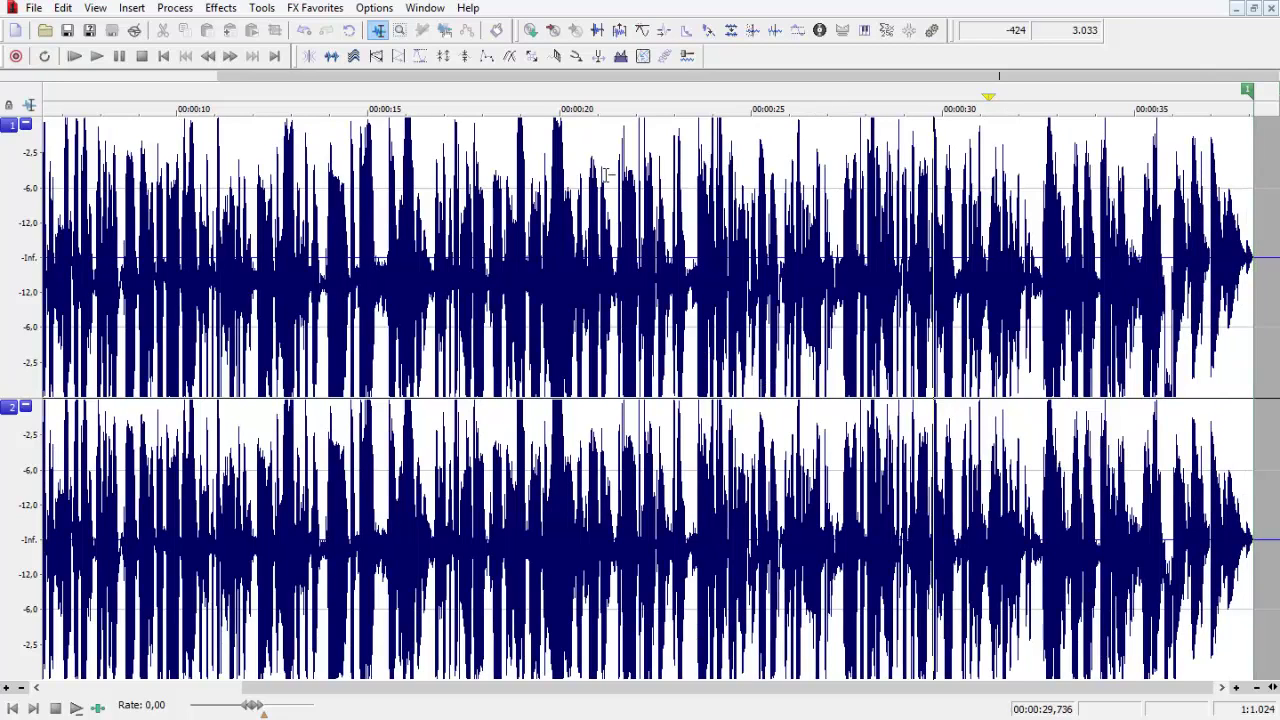
{"action": "left_click", "coordinate": [33, 8]}
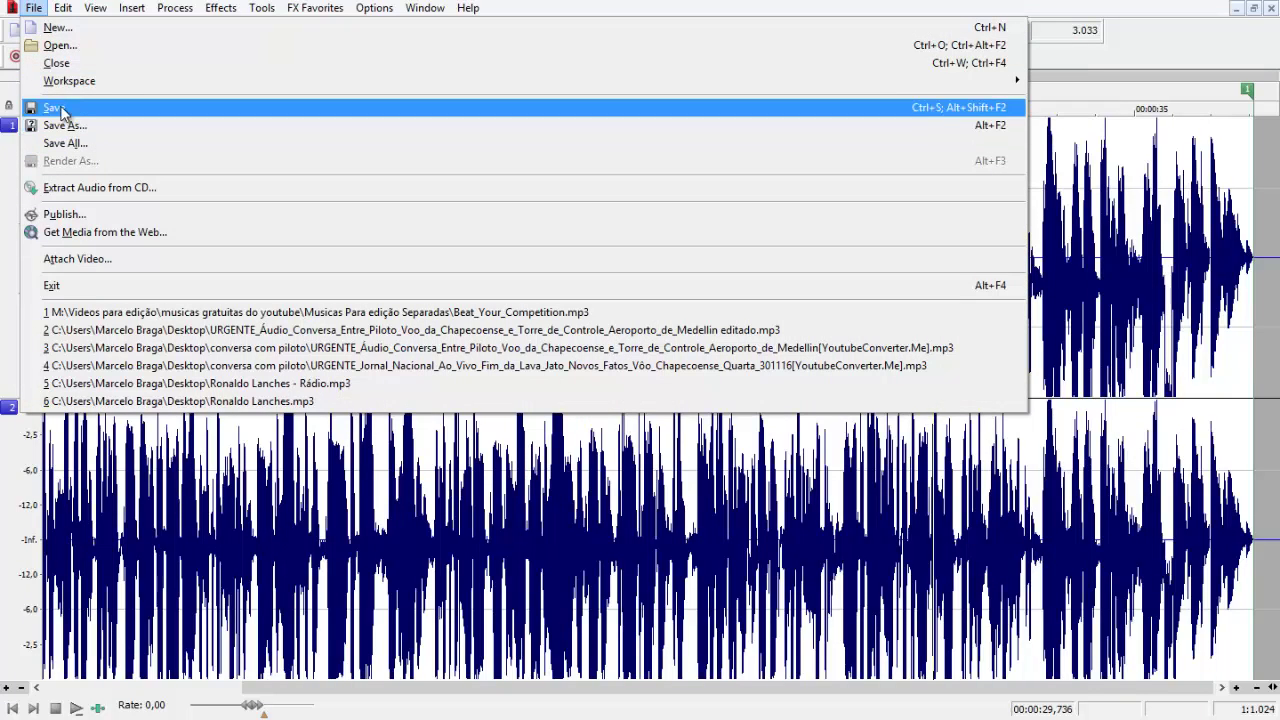
{"action": "left_click", "coordinate": [113, 133]}
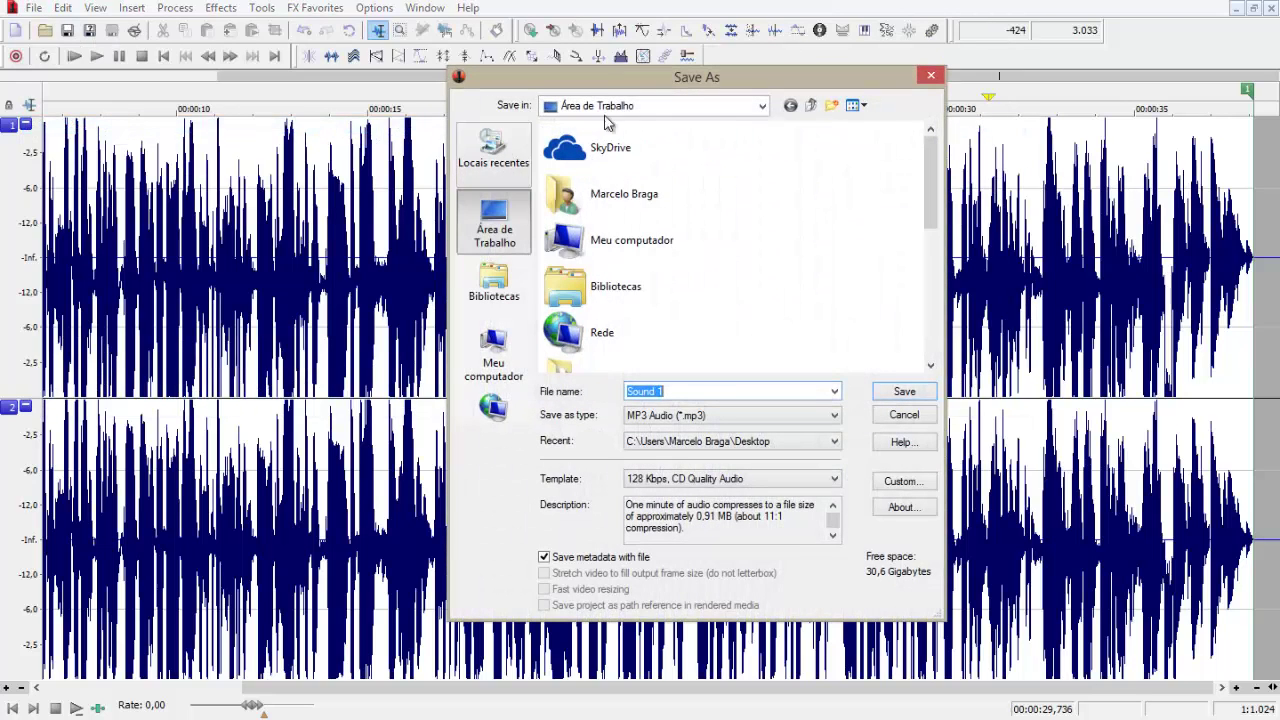
{"action": "left_click", "coordinate": [757, 106]}
{"action": "left_click", "coordinate": [632, 147]}
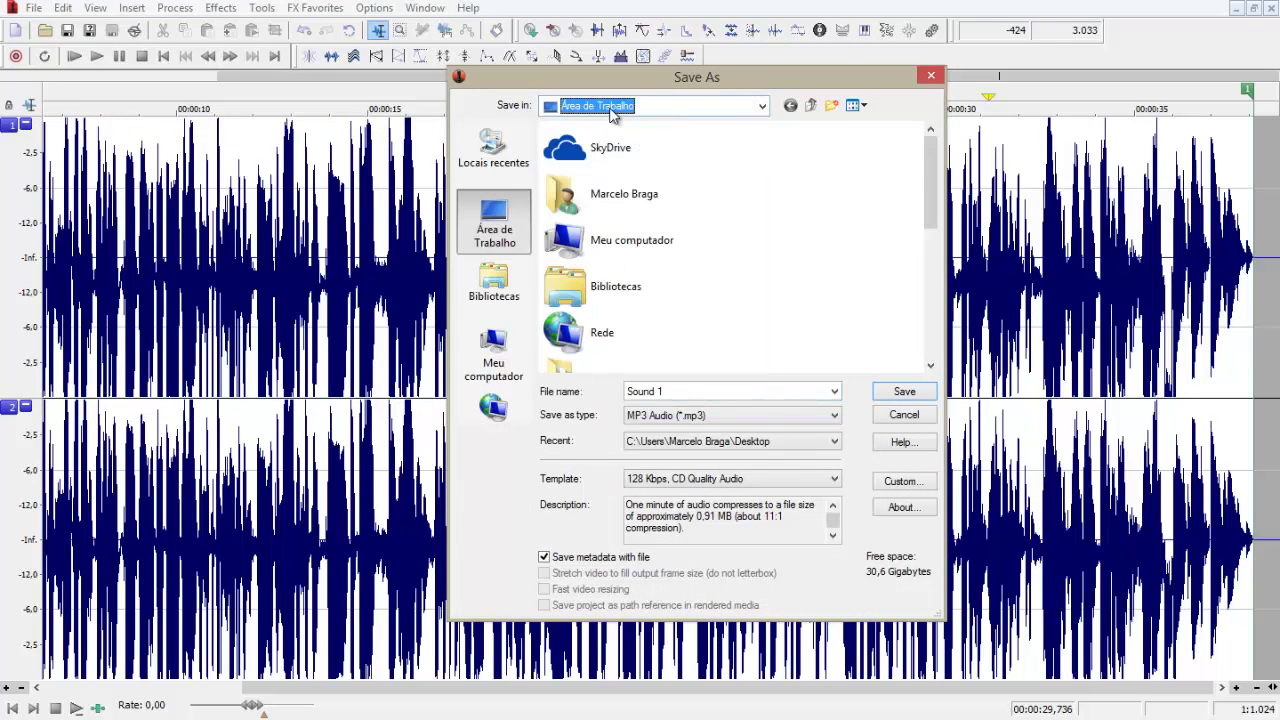
{"action": "left_click_drag", "start_coordinate": [930, 193], "coordinate": [929, 285]}
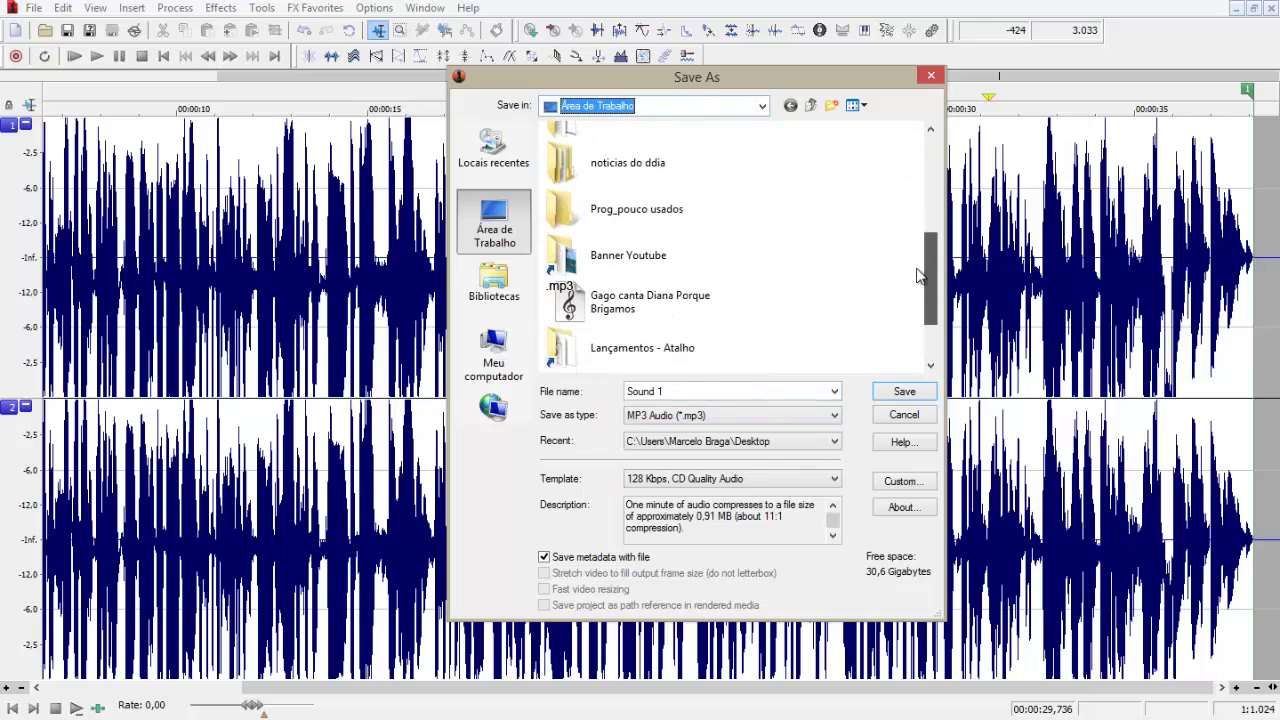
{"action": "left_click", "coordinate": [694, 391]}
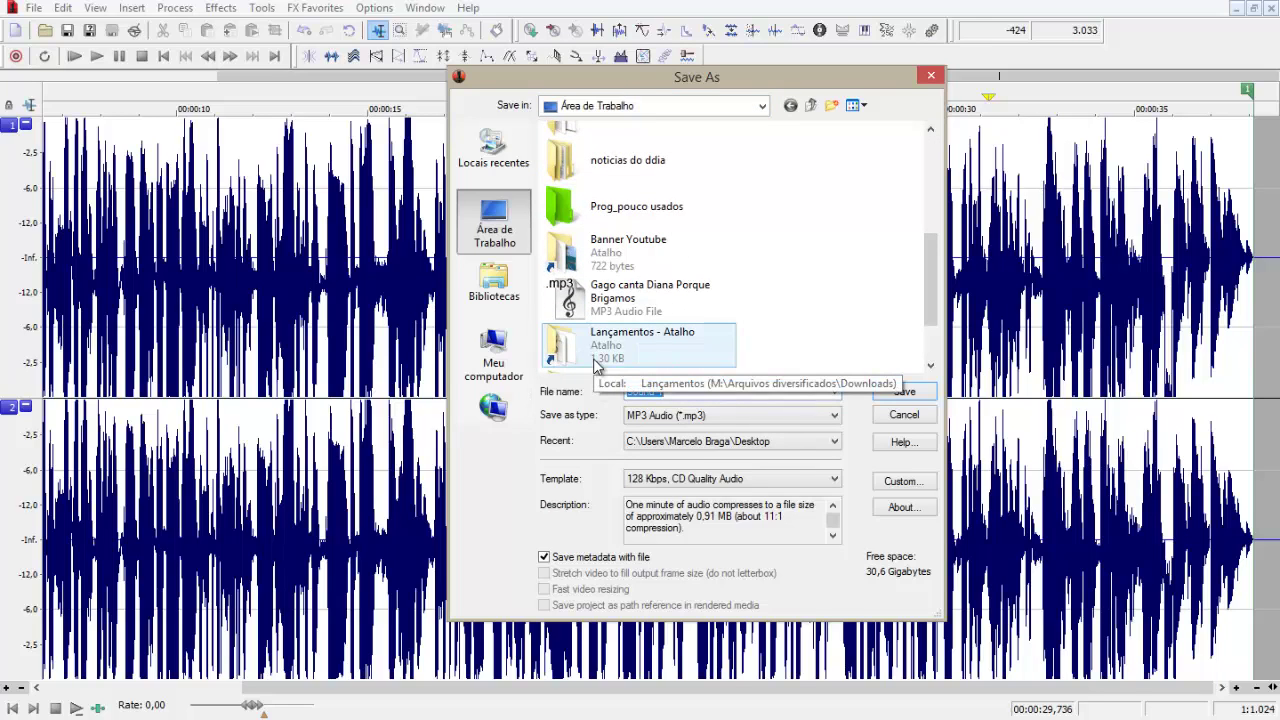
{"action": "type", "text": "L"}
{"action": "type", "text": "u"}
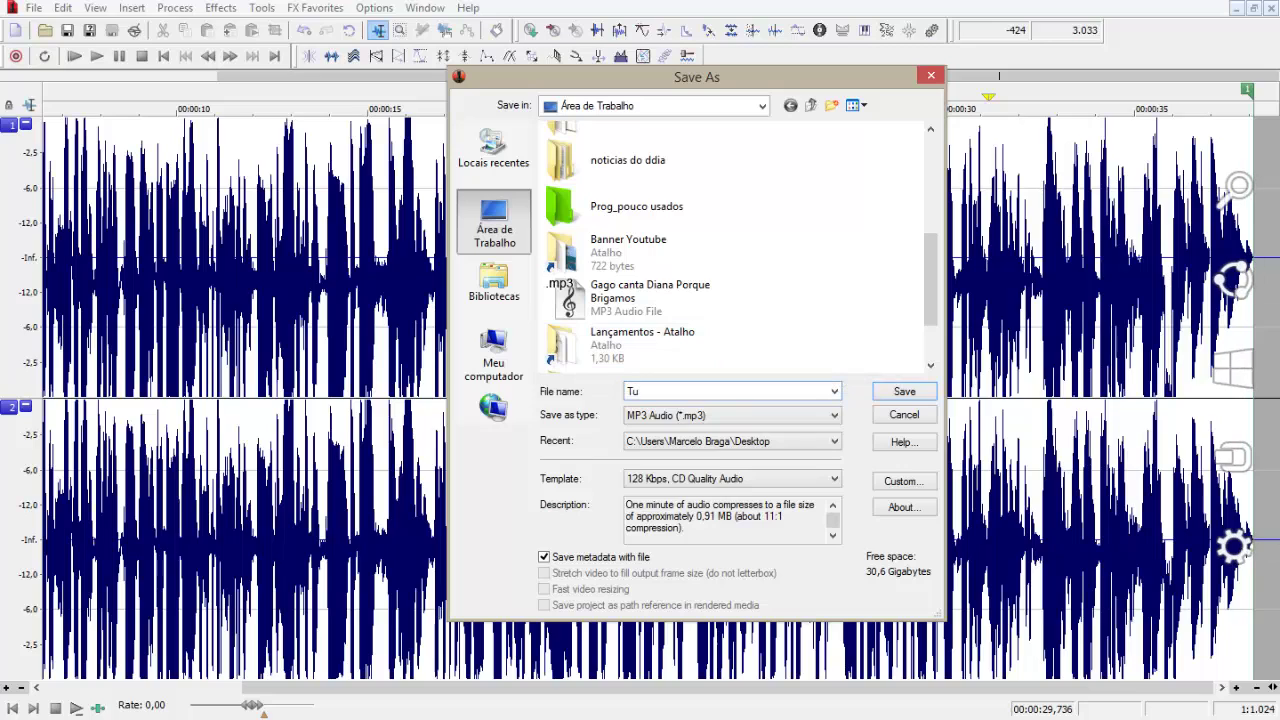
{"action": "type", "text": "to"}
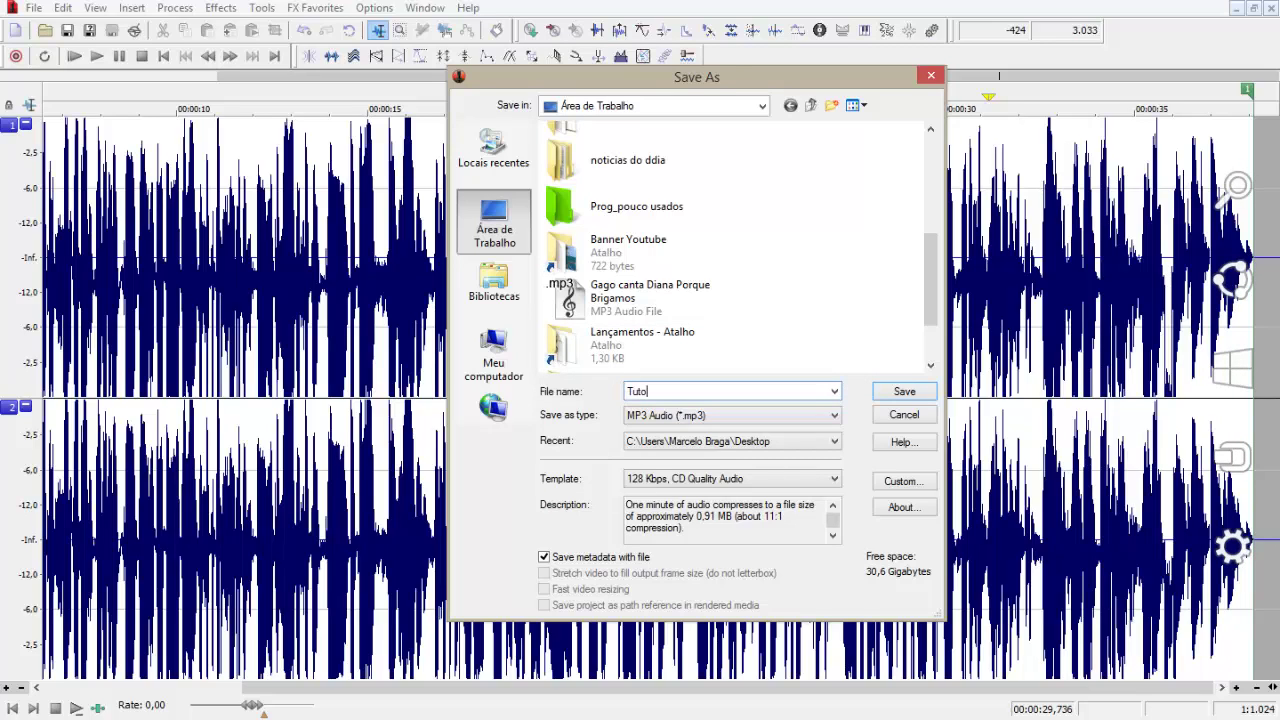
{"action": "type", "text": "rial sond forge"}
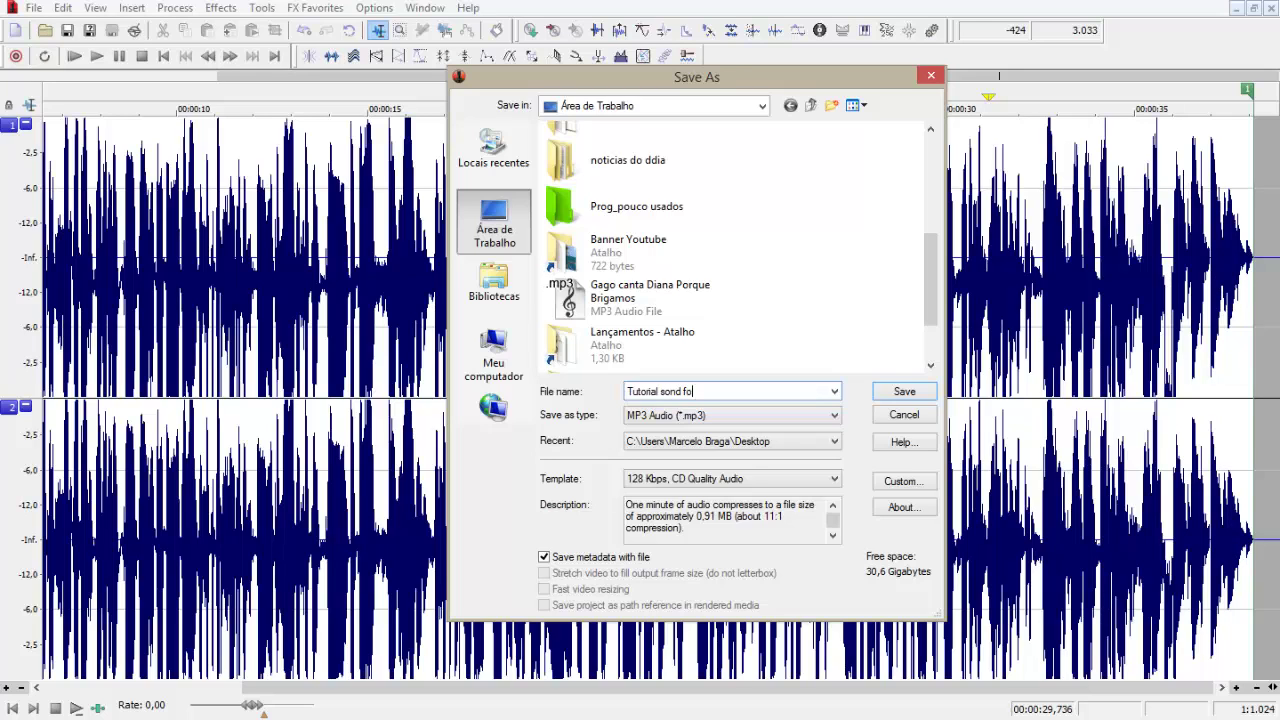
{"action": "left_click", "coordinate": [891, 394]}
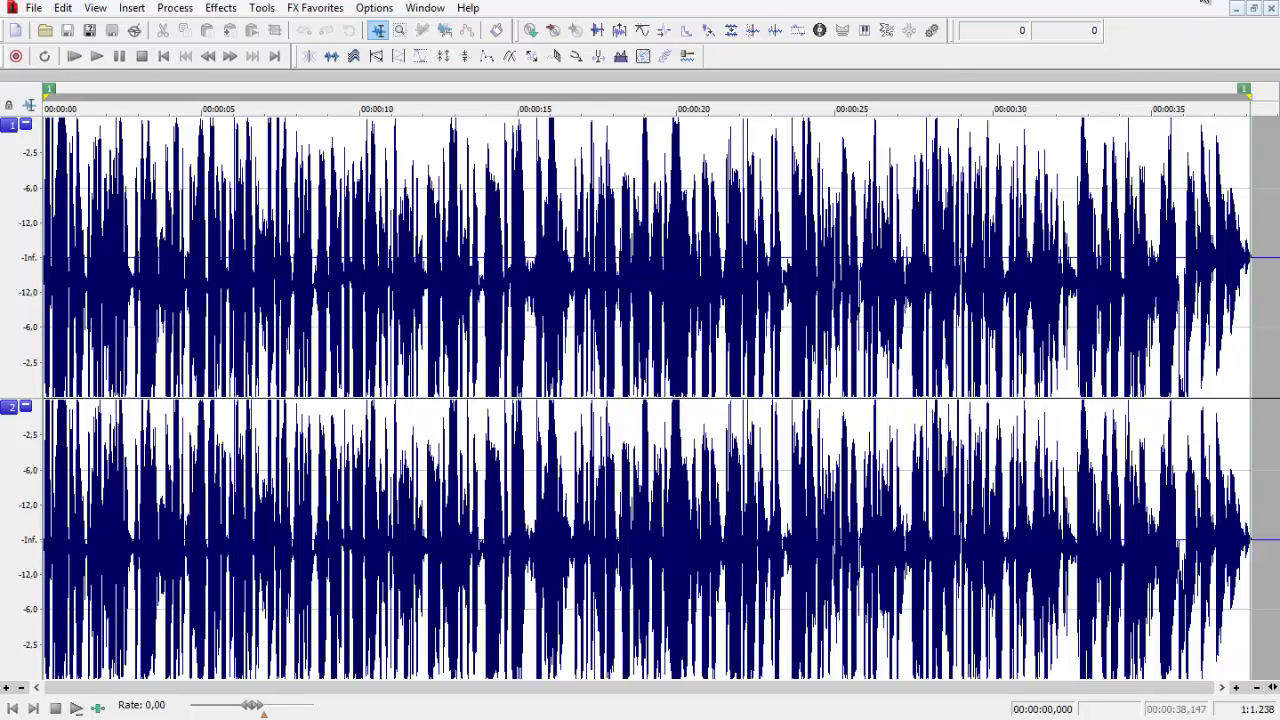
- Switch to the desktop, dismissing the CCleaner message, and play the saved "Tutorial sond forge" file in Media Player Classic, then stop playback
{"action": "left_click", "coordinate": [1236, 7]}
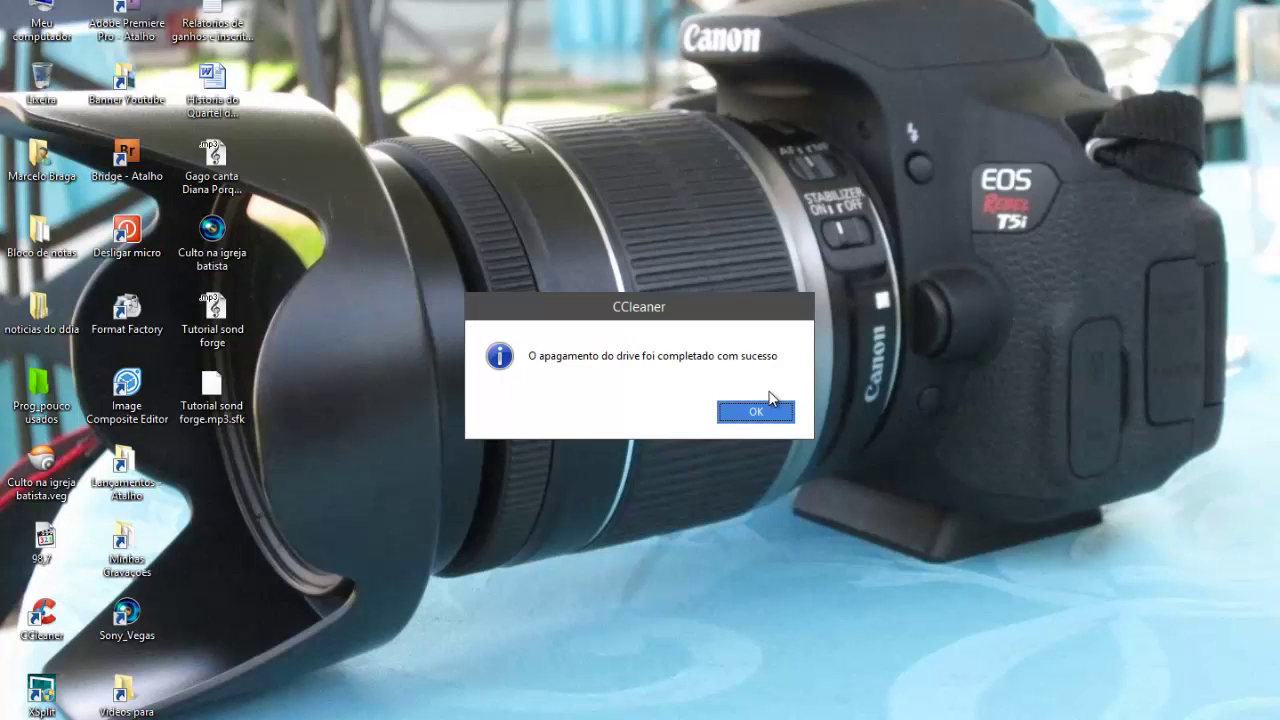
{"action": "left_click", "coordinate": [757, 412]}
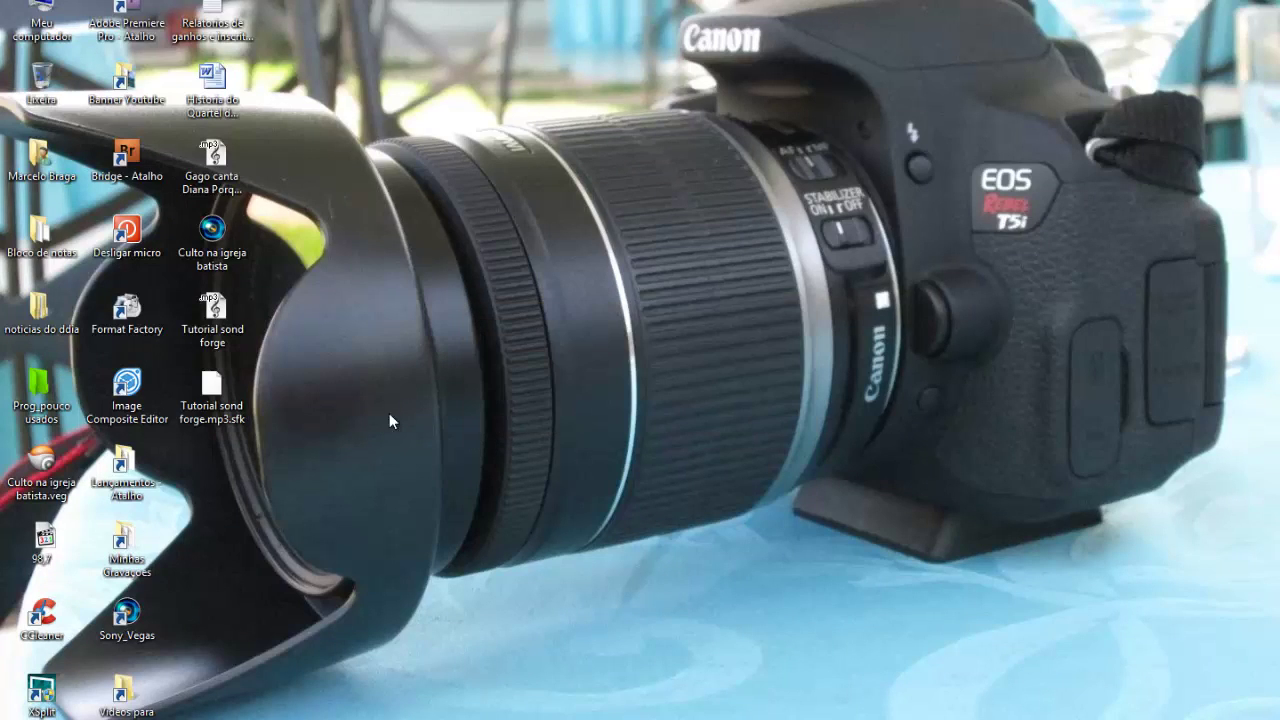
{"action": "double_click", "coordinate": [213, 308]}
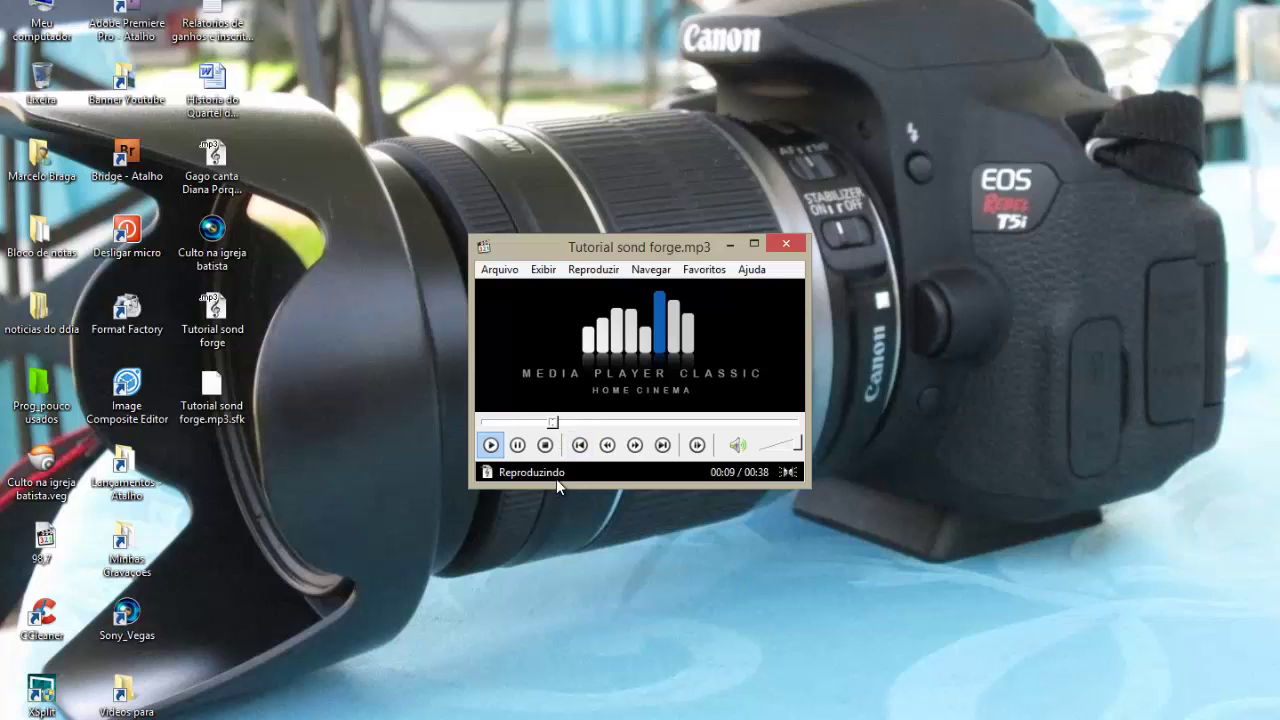
{"action": "left_click", "coordinate": [545, 446]}
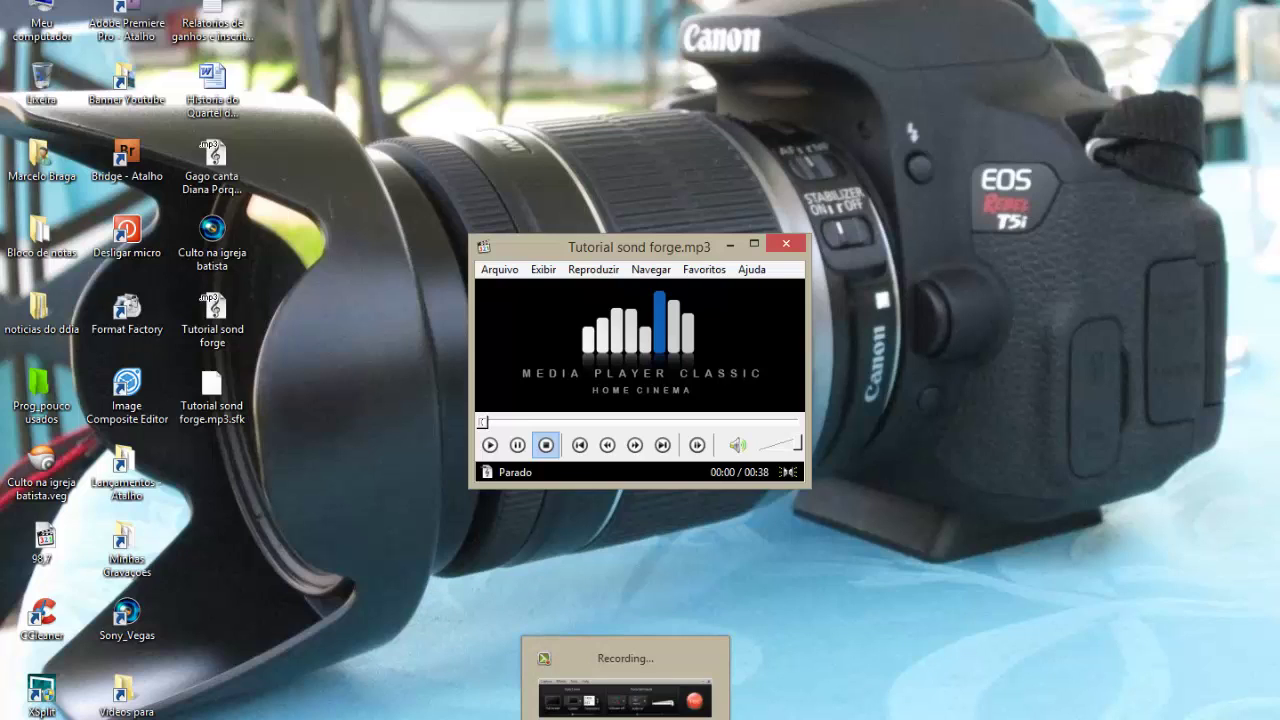
{"action": "left_click", "coordinate": [625, 718]}
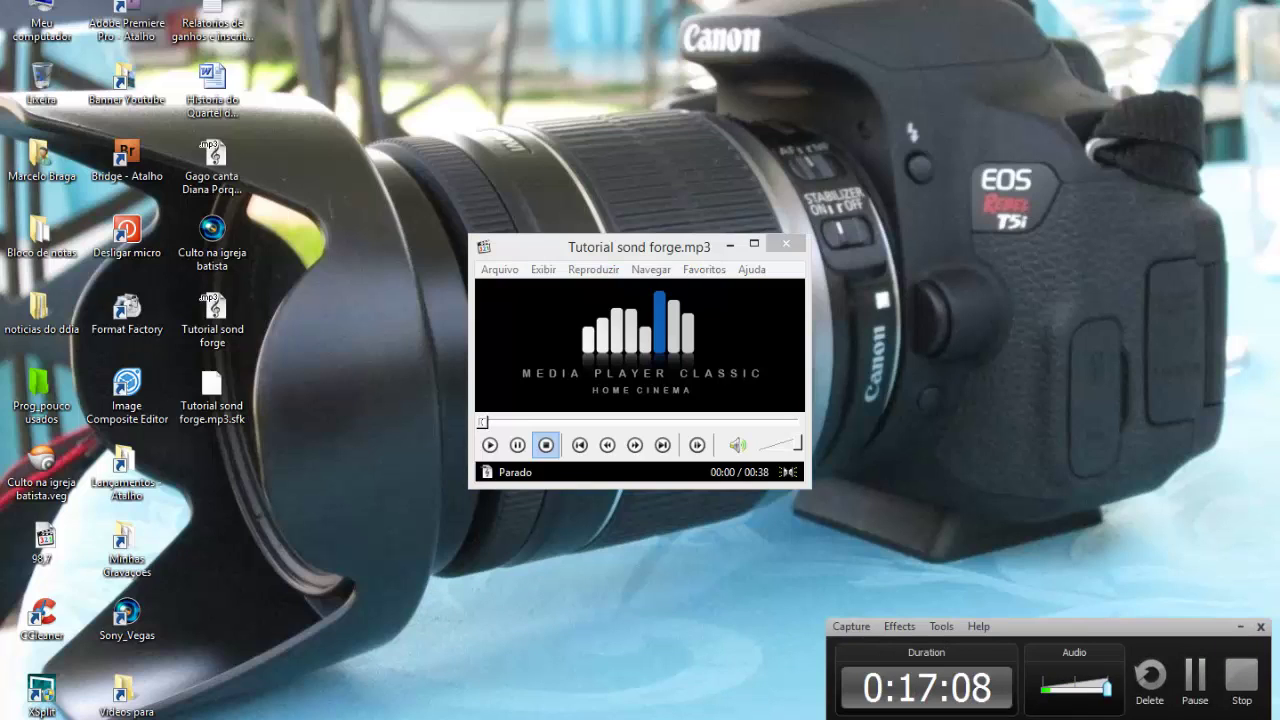